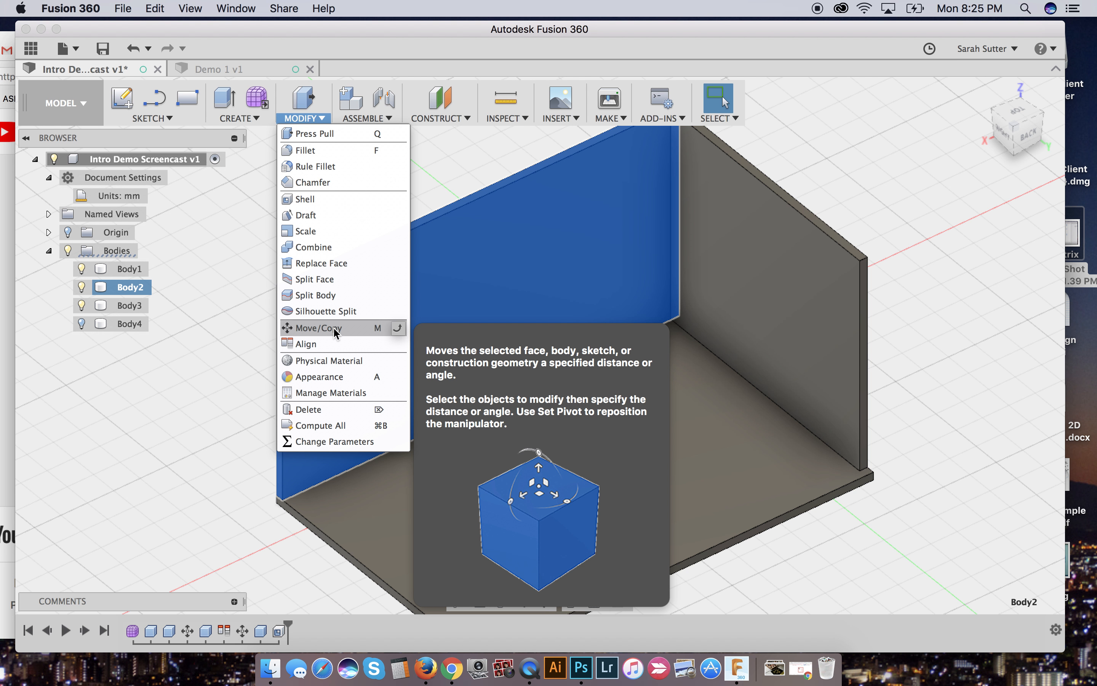
# Create a copy of the long side wall Body2, moved 97 mm in the Y direction.
pyautogui.click(336, 331)
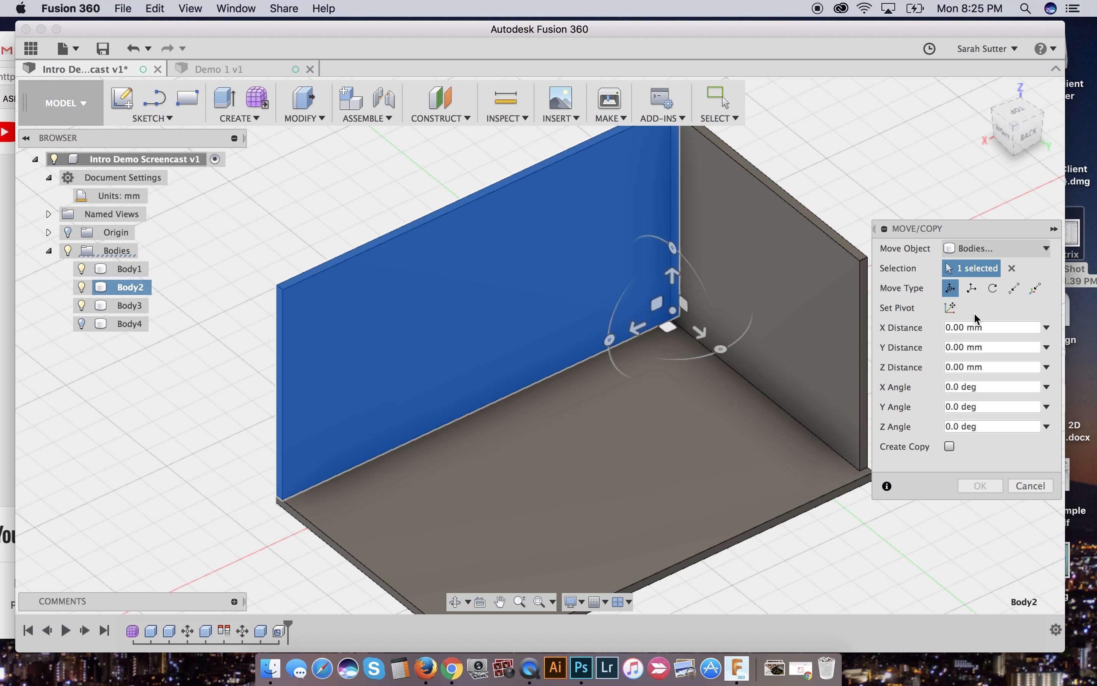
pyautogui.click(951, 447)
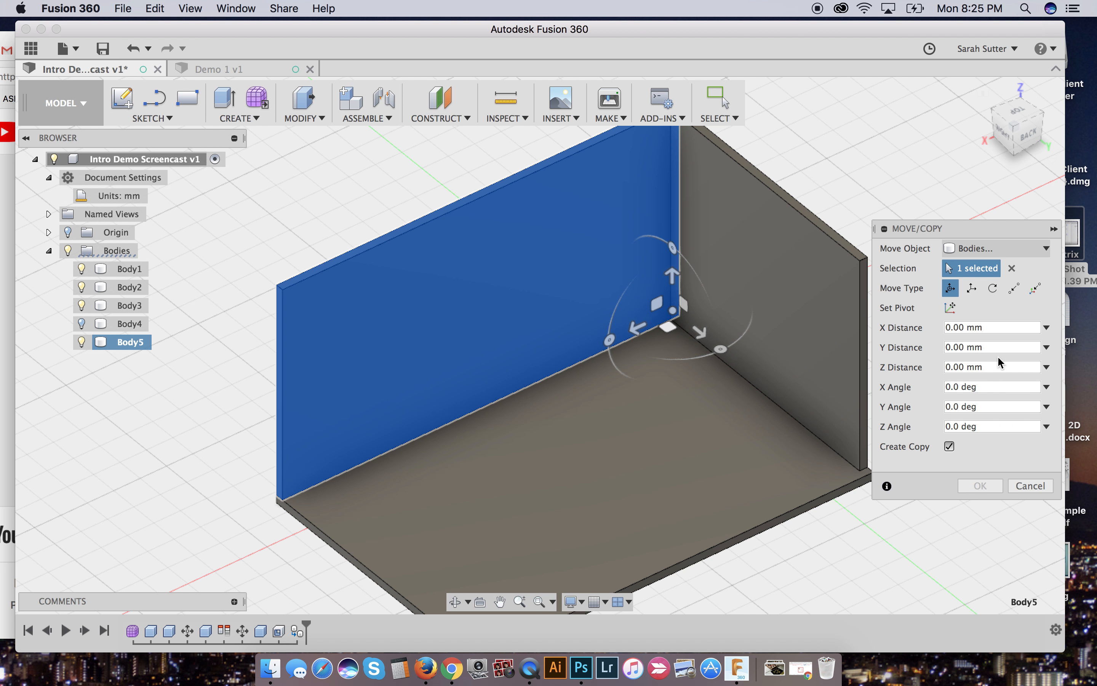
pyautogui.click(951, 347)
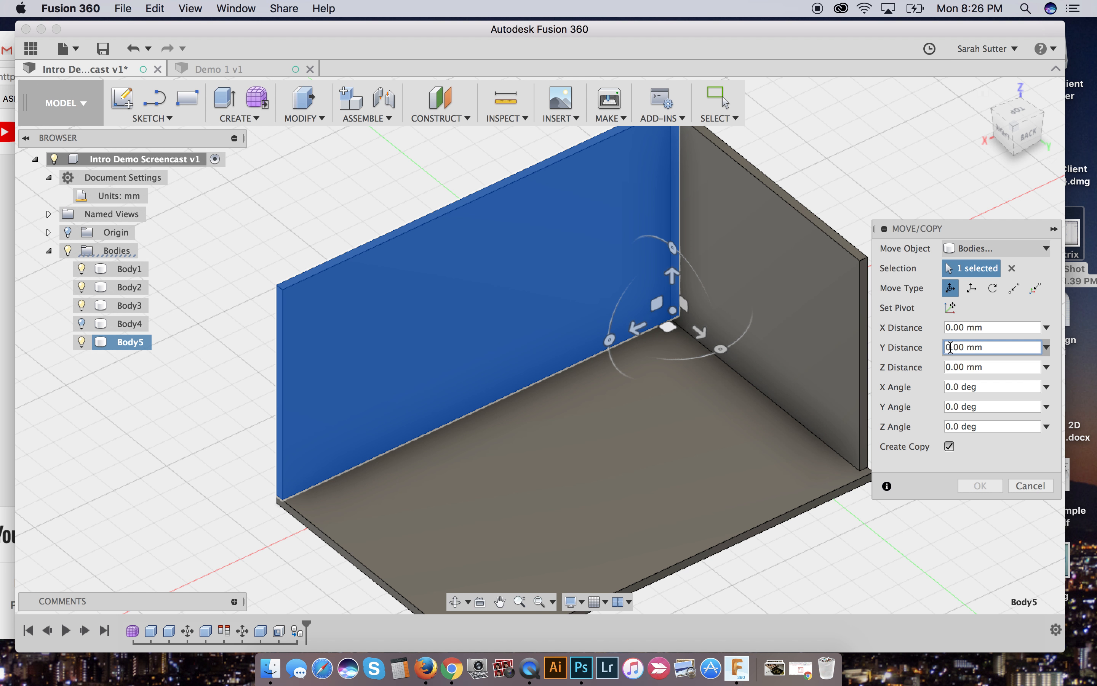
pyautogui.press('BackSpace')
pyautogui.write('97')
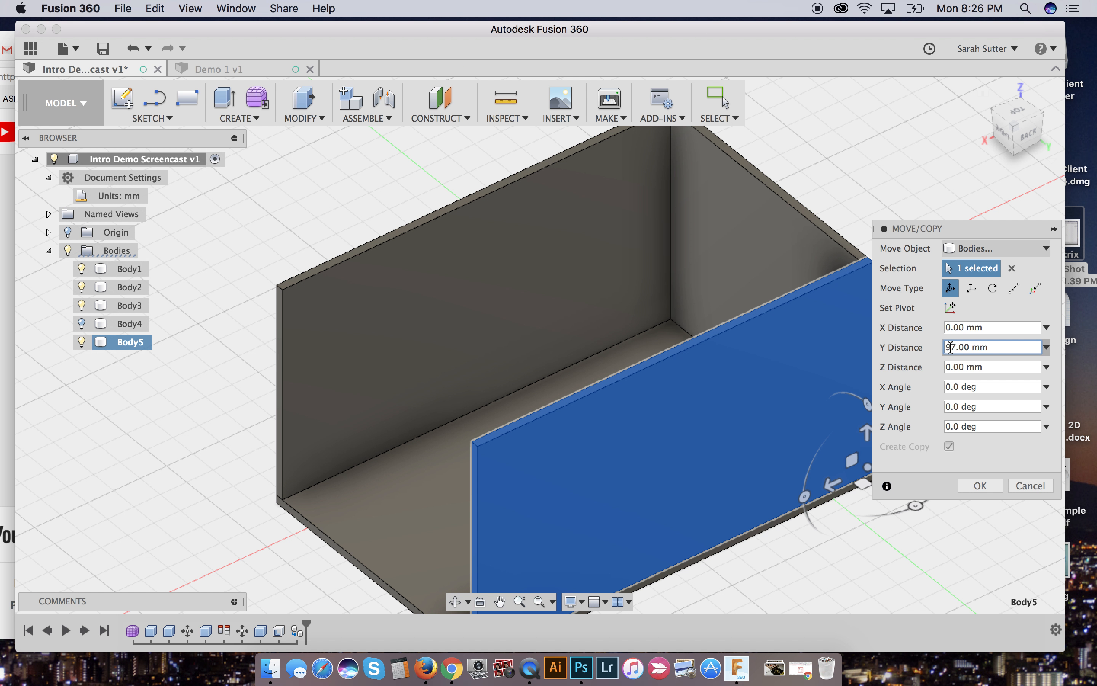
pyautogui.moveTo(1017, 129)
pyautogui.mouseDown()
pyautogui.moveTo(1088, 103)
pyautogui.moveTo(1035, 129)
pyautogui.moveTo(938, 115)
pyautogui.moveTo(883, 148)
pyautogui.moveTo(917, 137)
pyautogui.moveTo(930, 155)
pyautogui.moveTo(970, 157)
pyautogui.moveTo(958, 152)
pyautogui.moveTo(978, 95)
pyautogui.mouseUp()
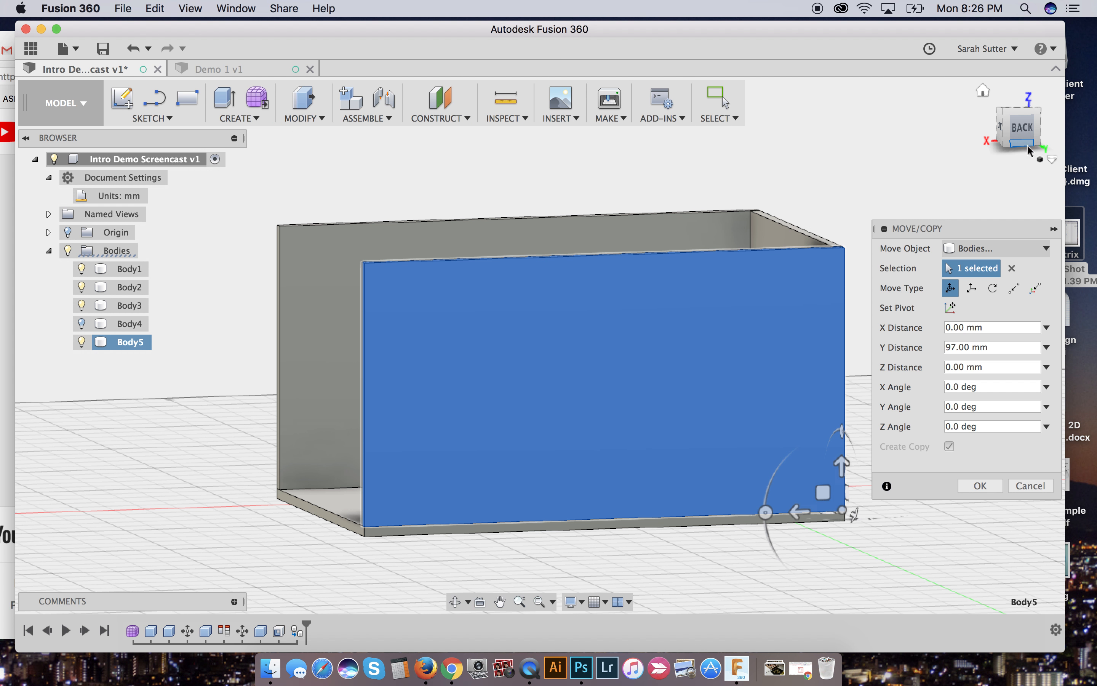
pyautogui.click(988, 486)
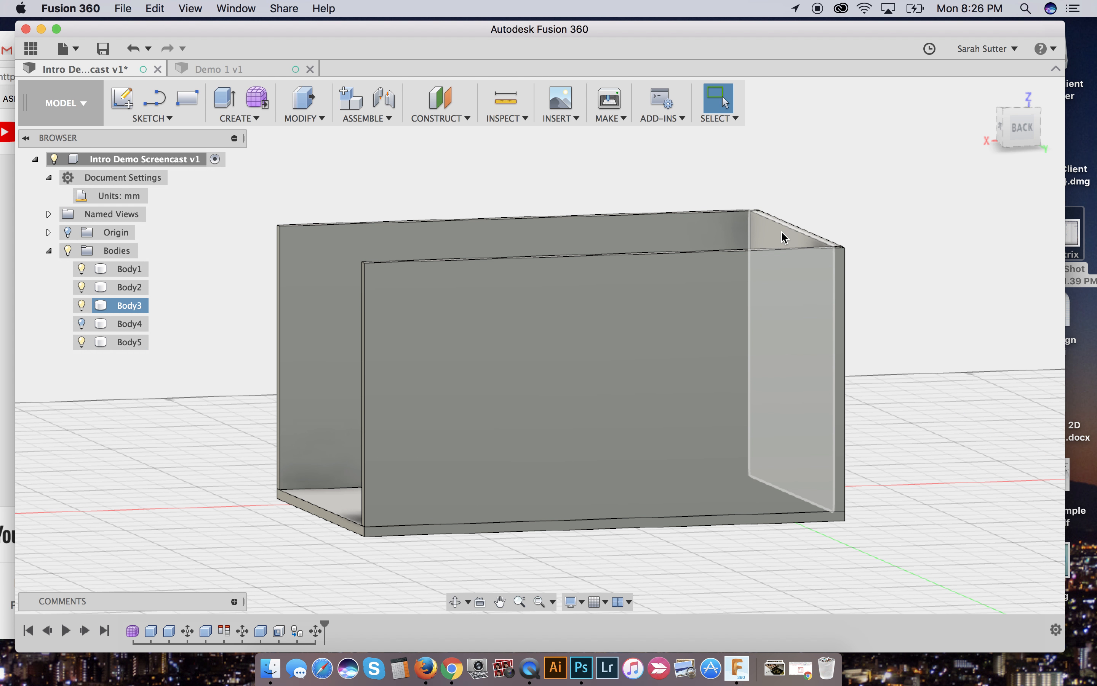
pyautogui.click(122, 306)
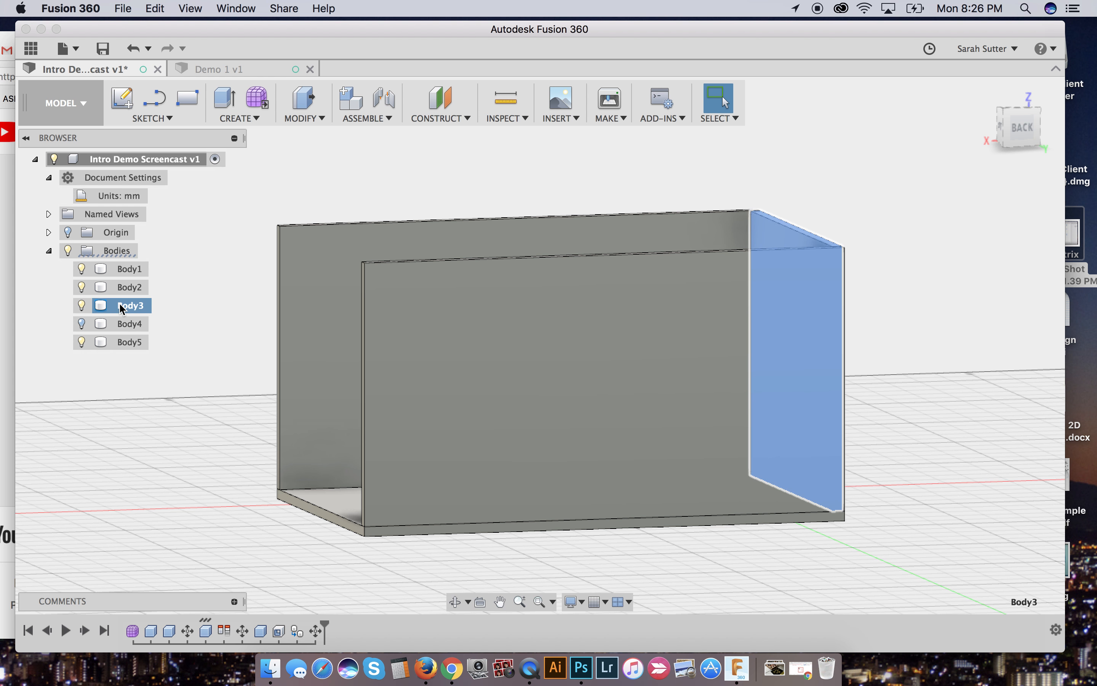
pyautogui.doubleClick(122, 307)
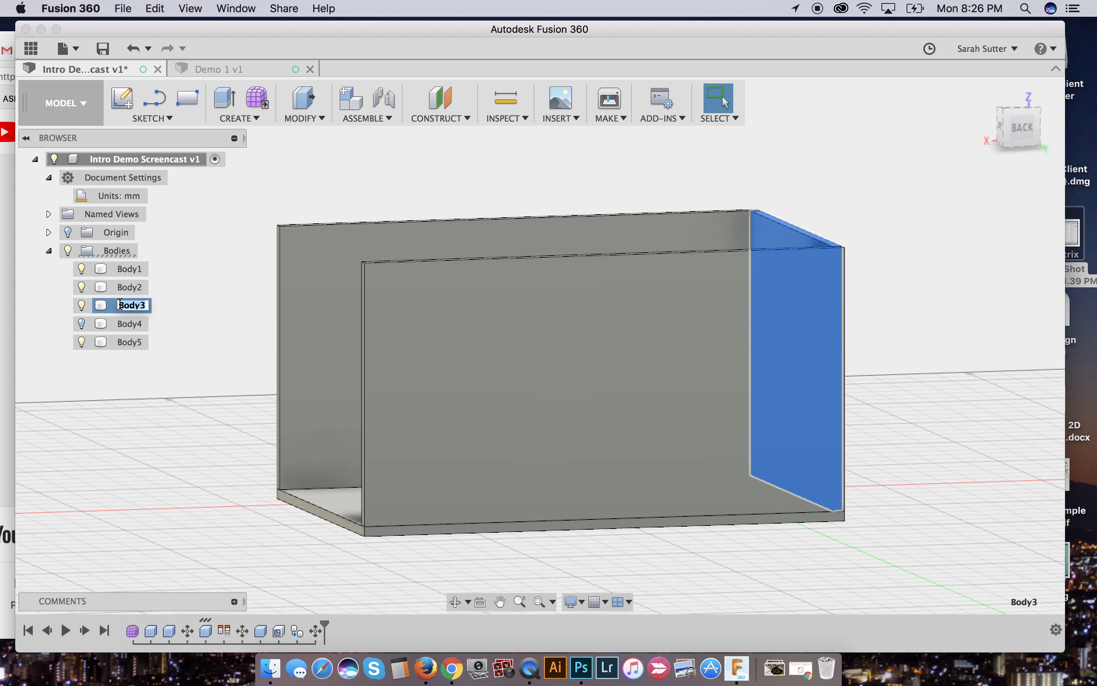
pyautogui.write('m')
pyautogui.press('BackSpace')
pyautogui.write('Body')
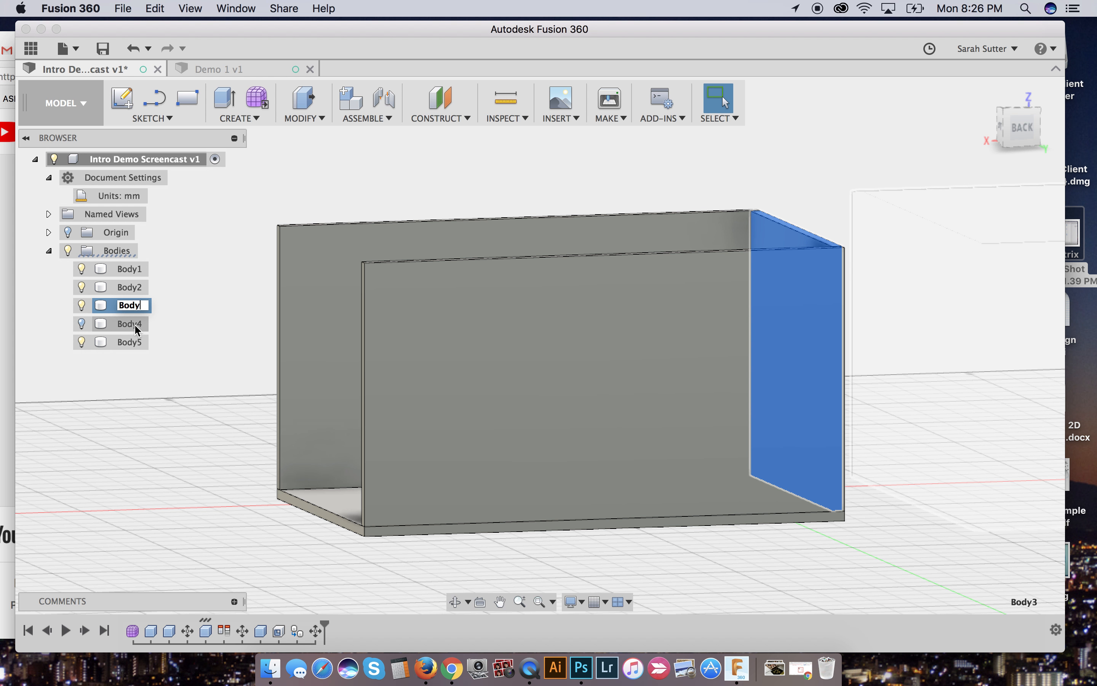
pyautogui.write('3')
pyautogui.press('Return')
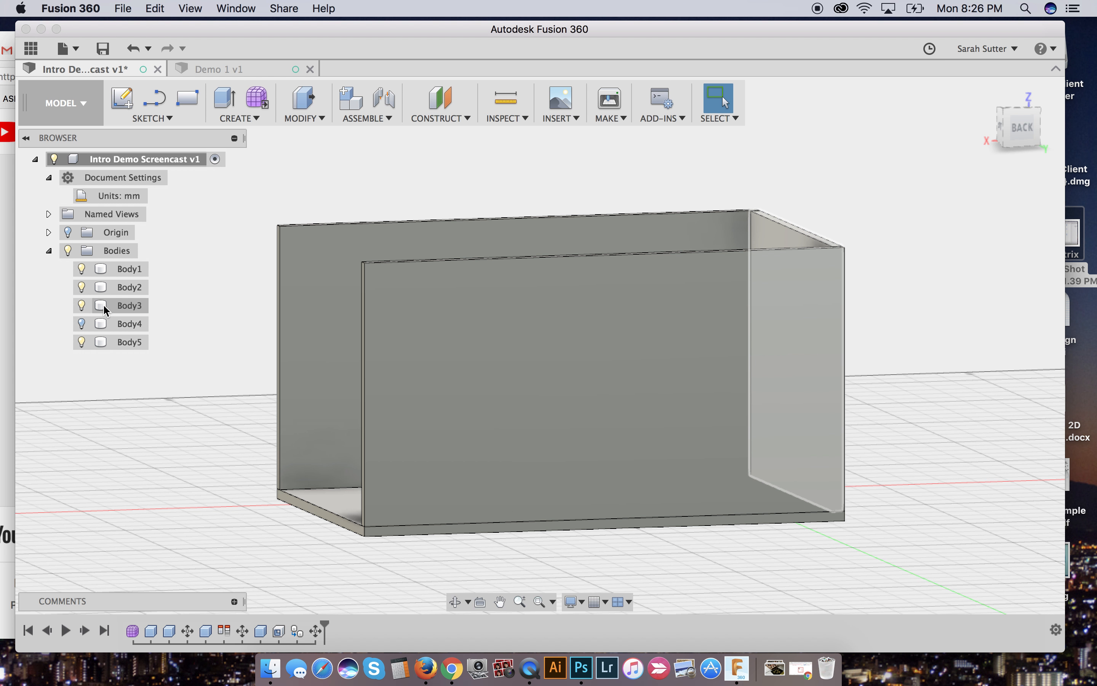
# Create a copy of the short end wall Body3, moved 147 mm in the X direction.
pyautogui.press('m')
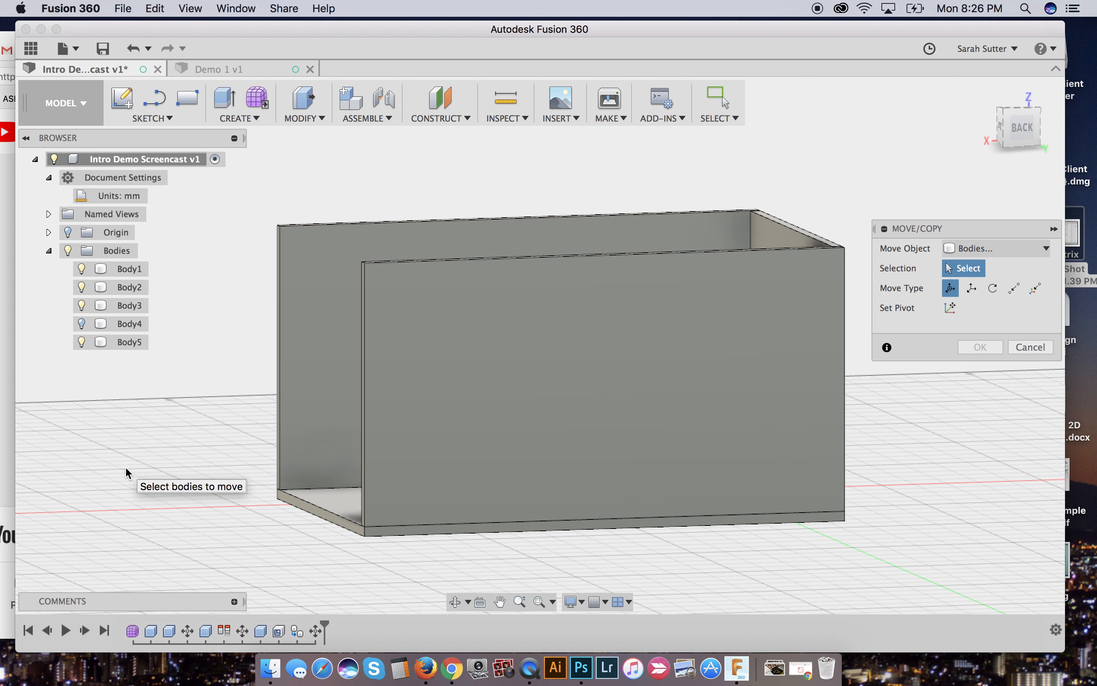
pyautogui.click(128, 307)
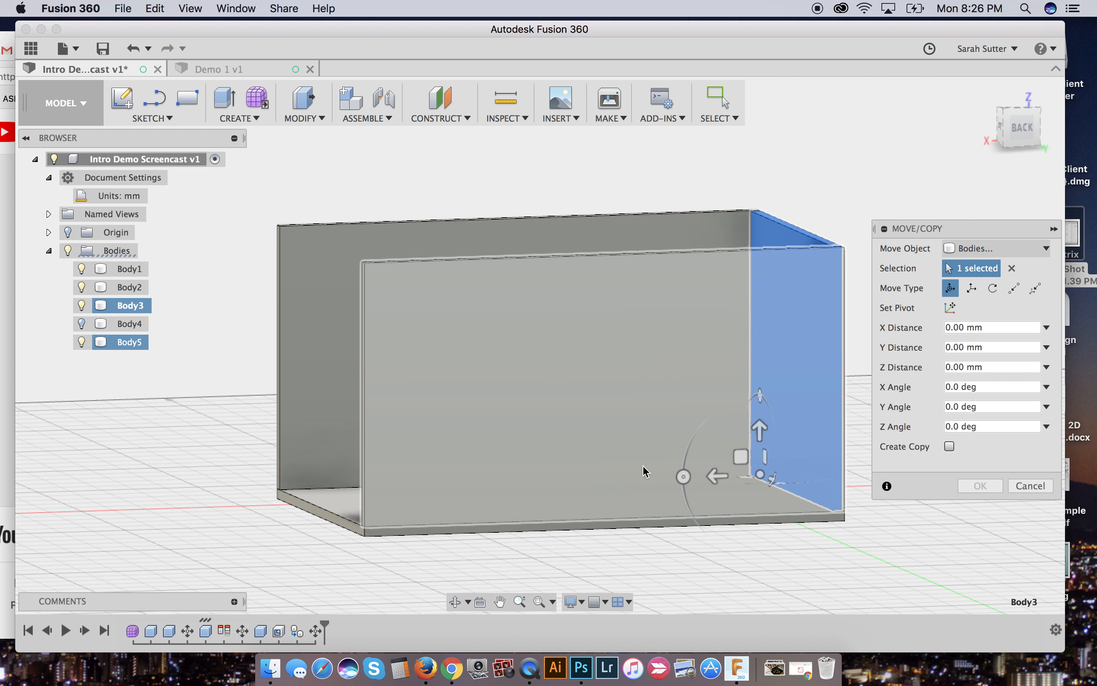
pyautogui.click(950, 447)
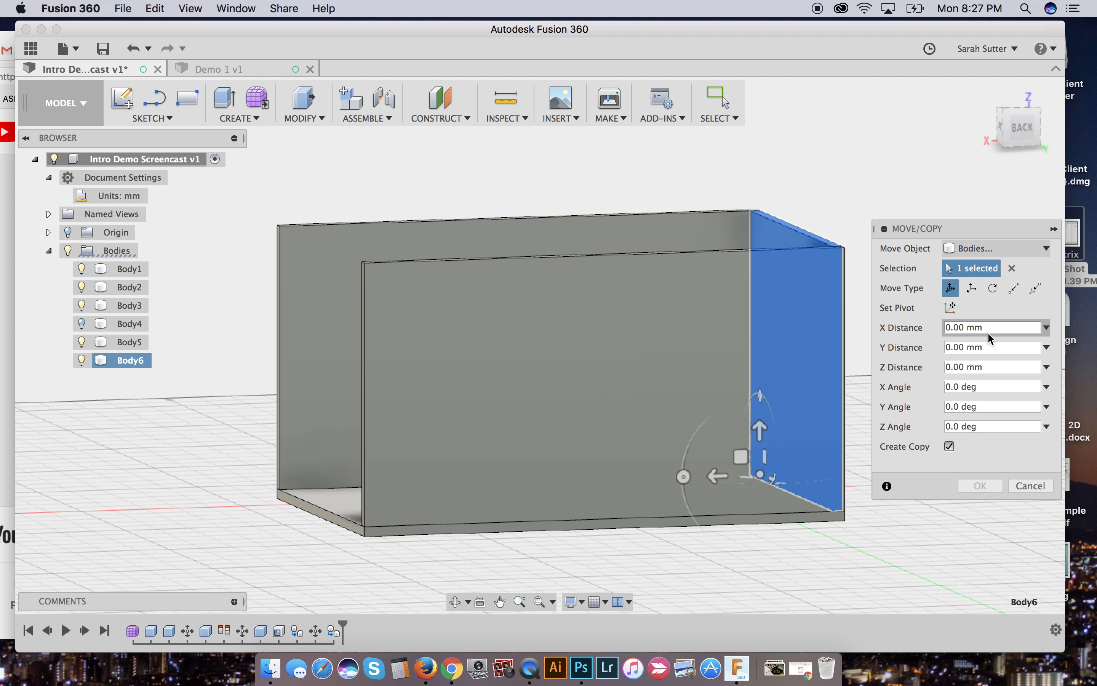
pyautogui.click(951, 328)
pyautogui.write('147')
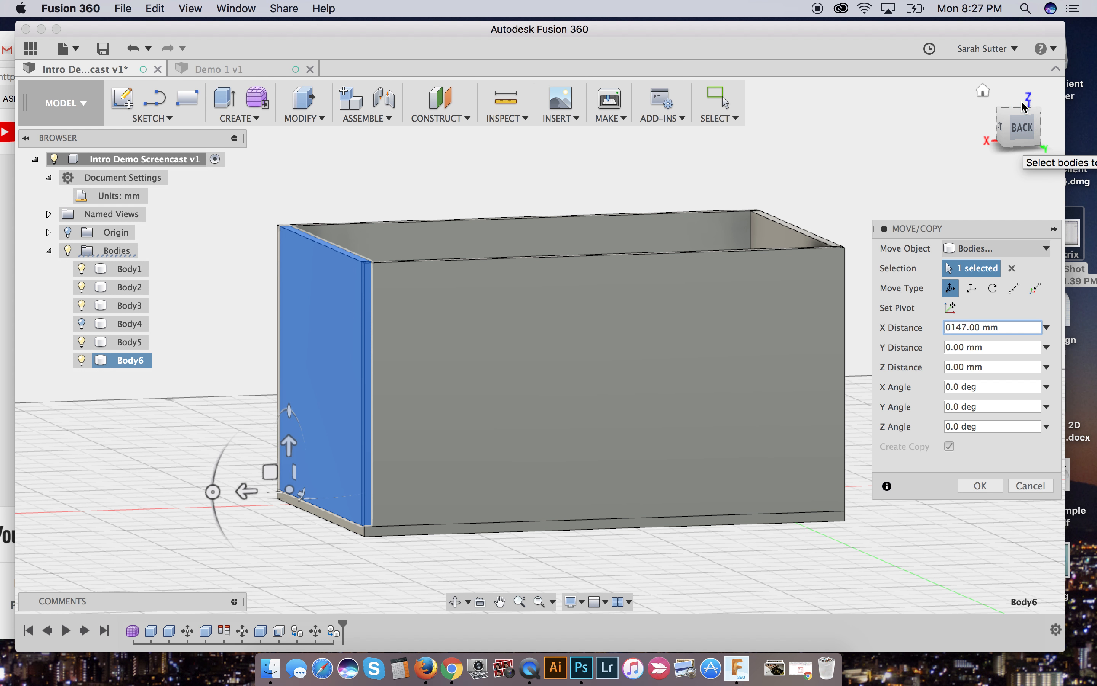
pyautogui.moveTo(1019, 114)
pyautogui.mouseDown()
pyautogui.moveTo(1027, 169)
pyautogui.moveTo(987, 185)
pyautogui.mouseUp()
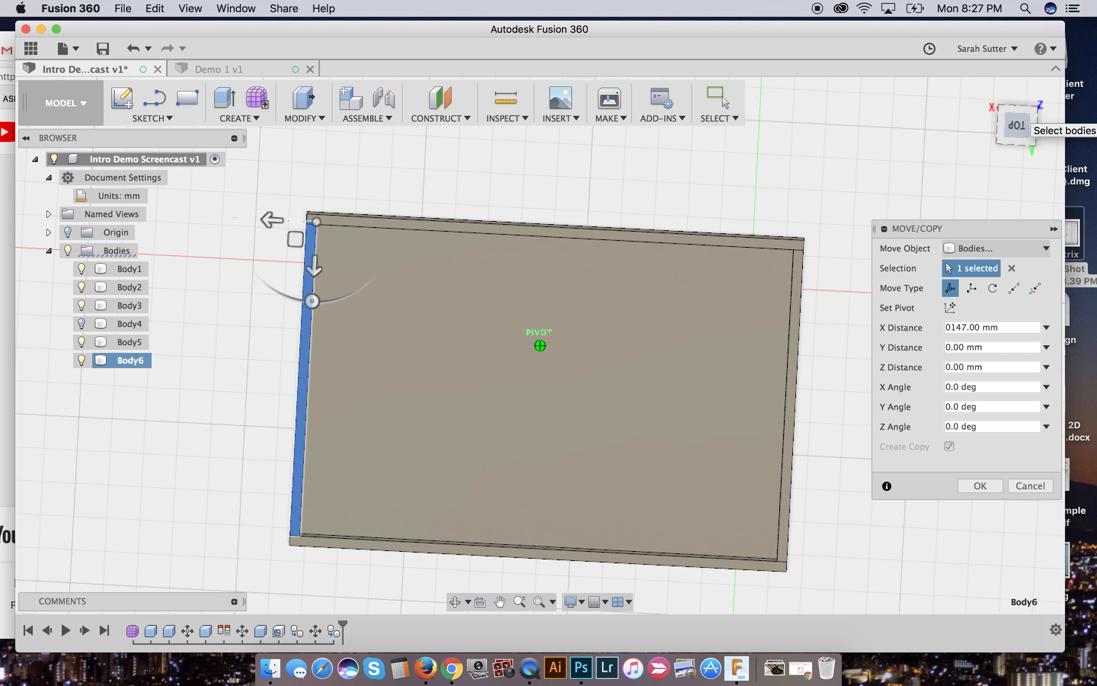
pyautogui.moveTo(986, 186)
pyautogui.mouseDown()
pyautogui.moveTo(989, 159)
pyautogui.moveTo(1021, 117)
pyautogui.mouseUp()
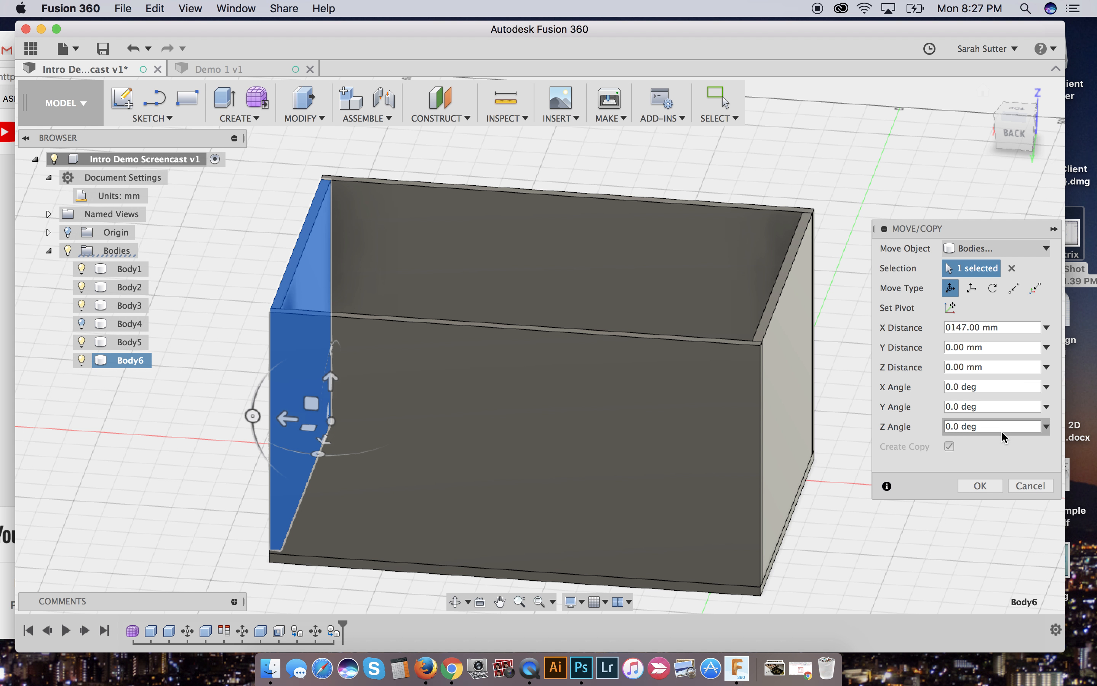
pyautogui.click(988, 483)
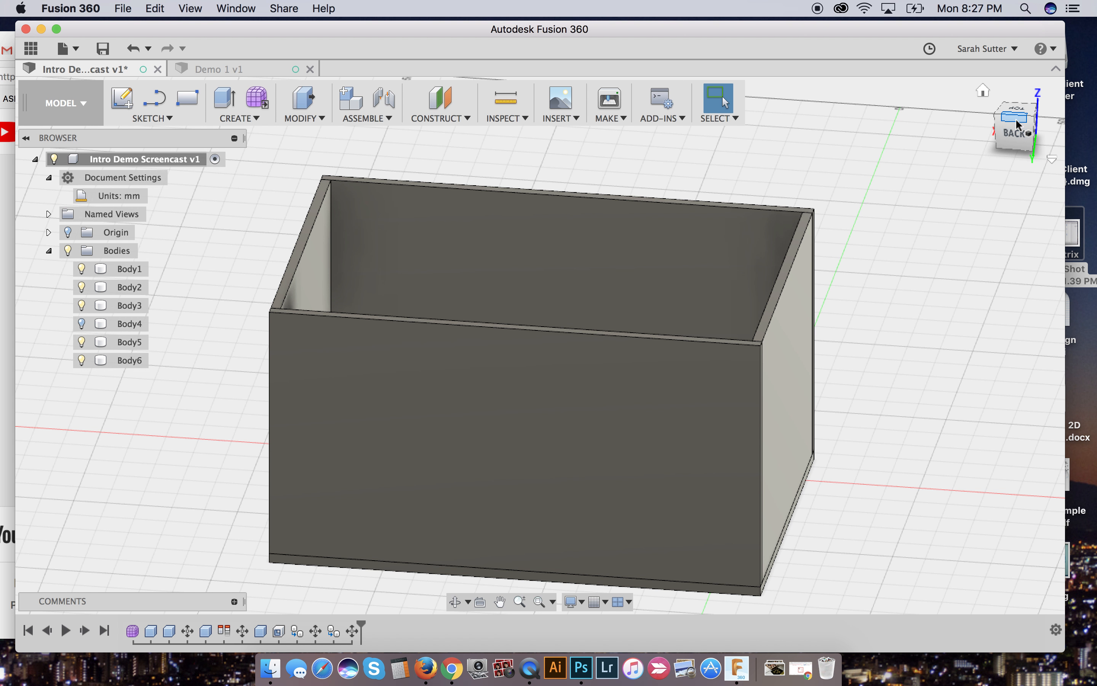
# Construct a diagonal plane through the inner top edge of the copied end wall and the base's edge at the opposite end.
pyautogui.moveTo(1018, 123)
pyautogui.keyDown('shift'); pyautogui.mouseDown(button='middle')
pyautogui.moveTo(1018, 109)
pyautogui.moveTo(997, 109)
pyautogui.moveTo(1003, 131)
pyautogui.mouseUp(button='middle'); pyautogui.keyUp('shift')
pyautogui.moveTo(1014, 123)
pyautogui.mouseDown()
pyautogui.moveTo(1029, 116)
pyautogui.moveTo(1021, 108)
pyautogui.mouseUp()
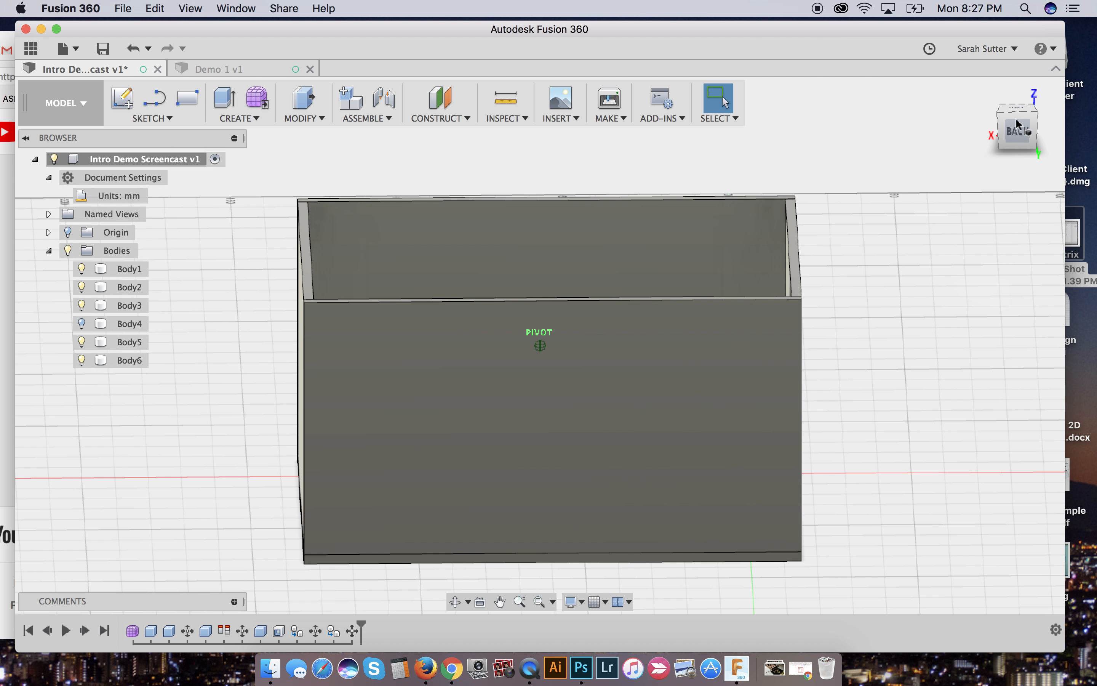
pyautogui.click(466, 118)
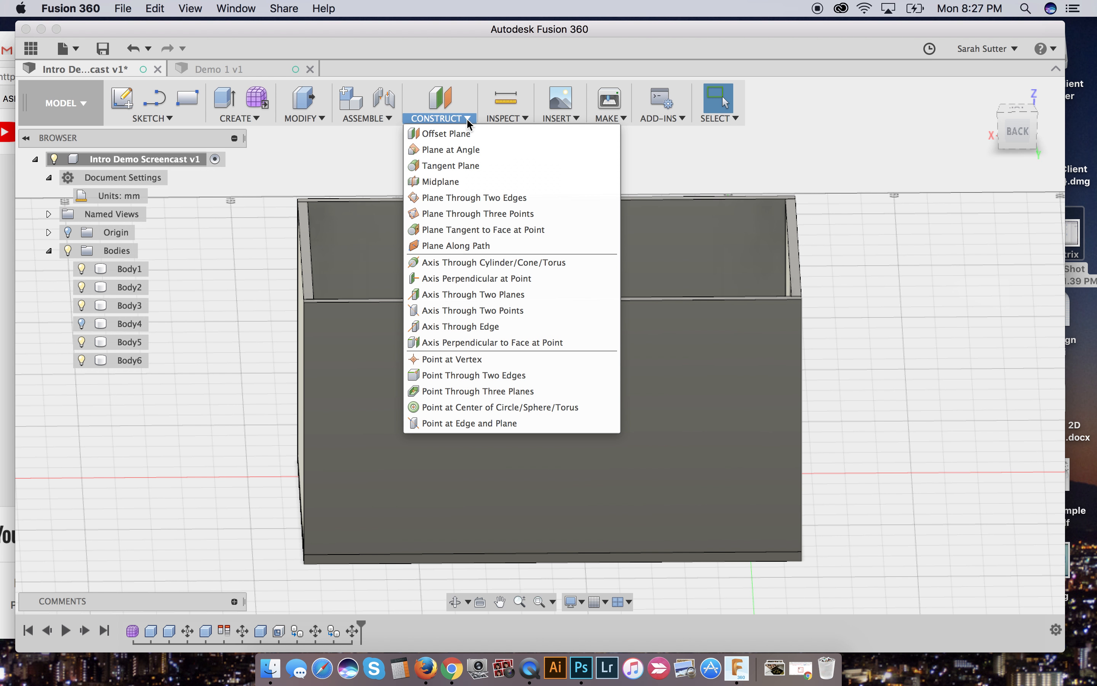
pyautogui.click(473, 198)
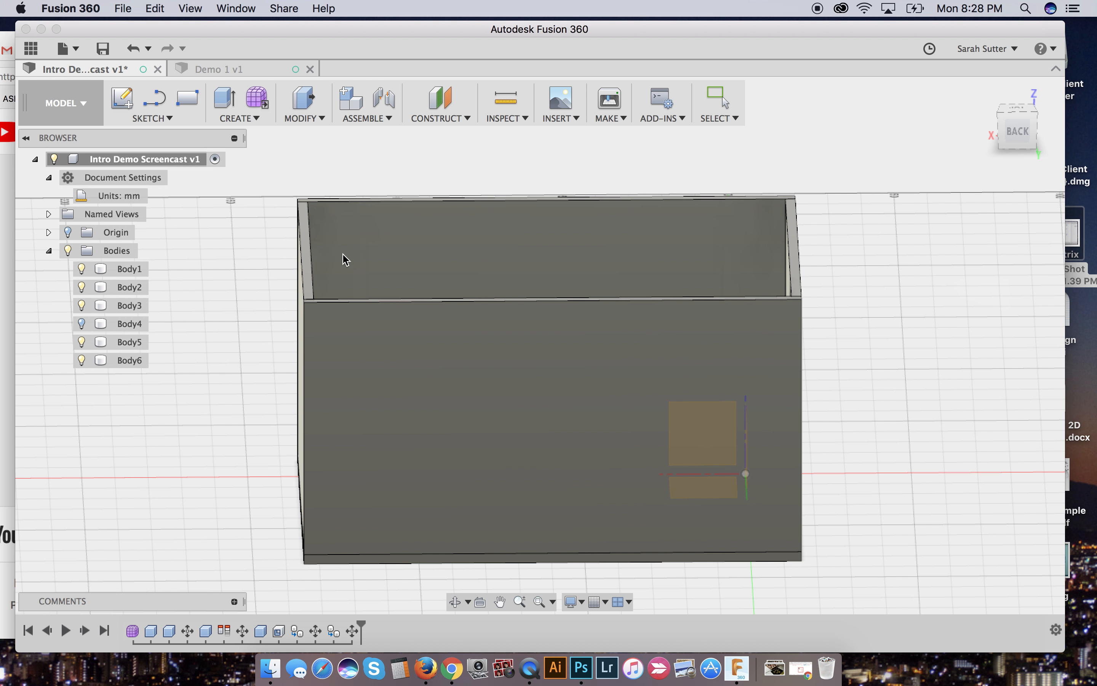
pyautogui.click(315, 259)
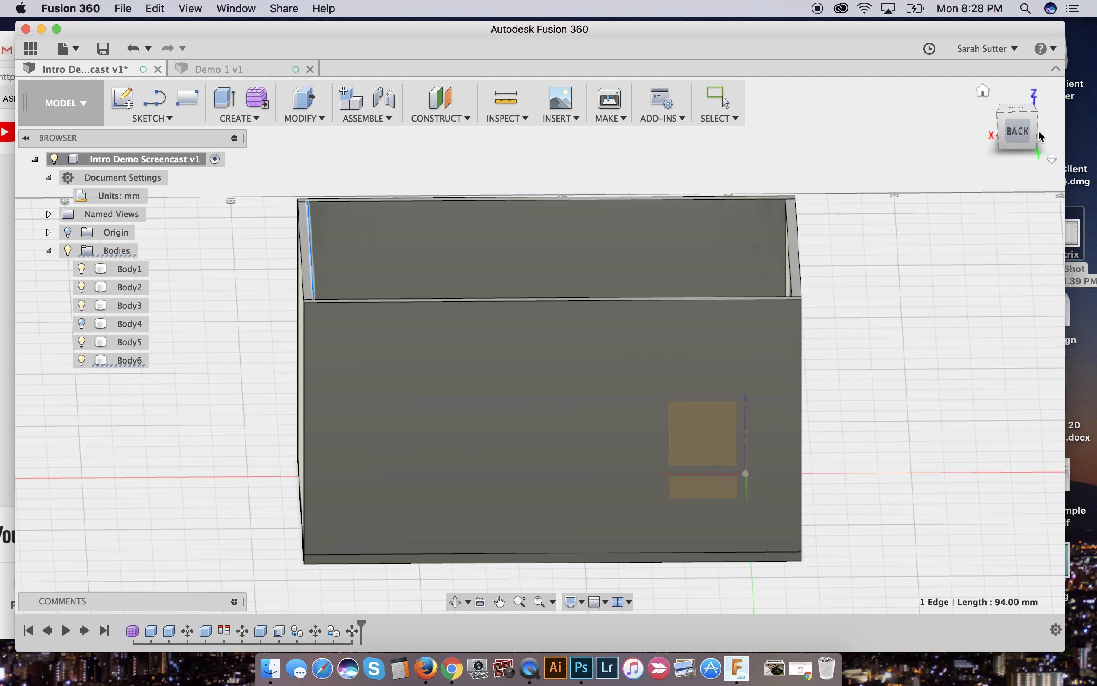
pyautogui.moveTo(1014, 129); pyautogui.dragTo(1014, 134)
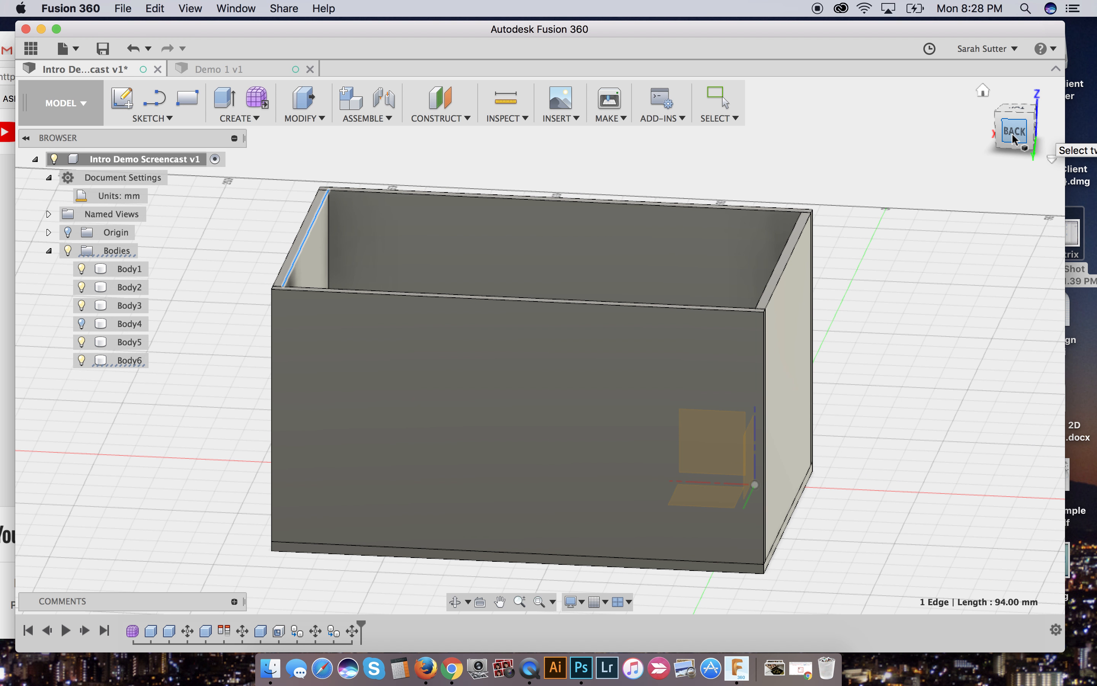
pyautogui.click(787, 510)
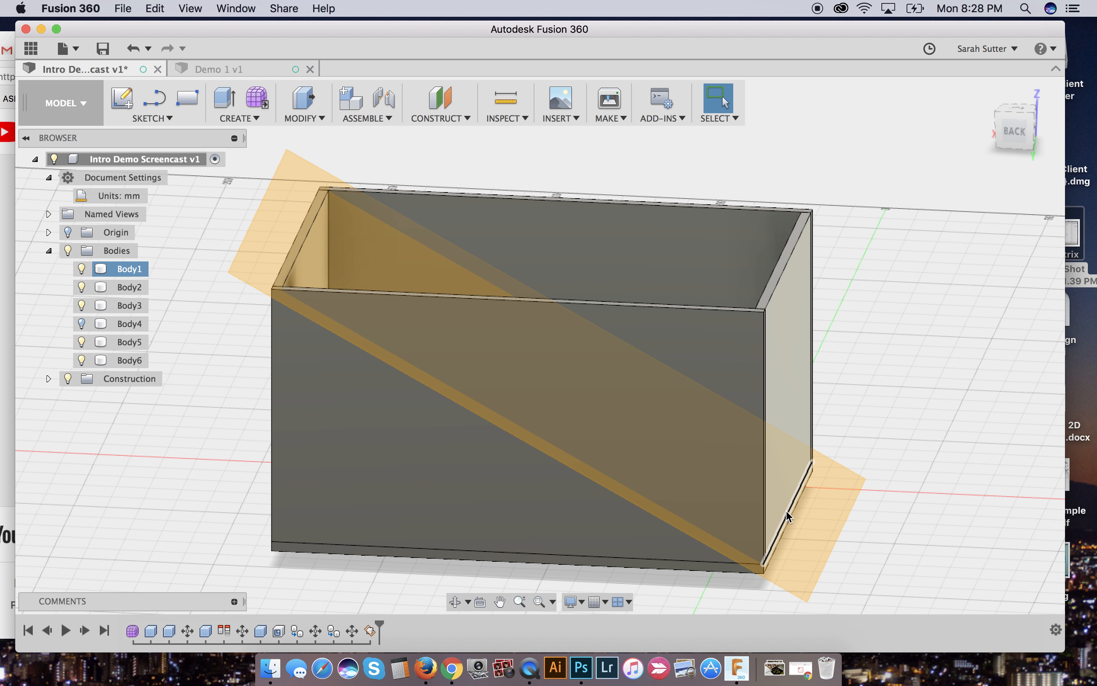
# Place a box on the diagonal plane, about 3.7 mm by 179 mm, running corner to corner, with a height of about 37 mm.
pyautogui.click(547, 407)
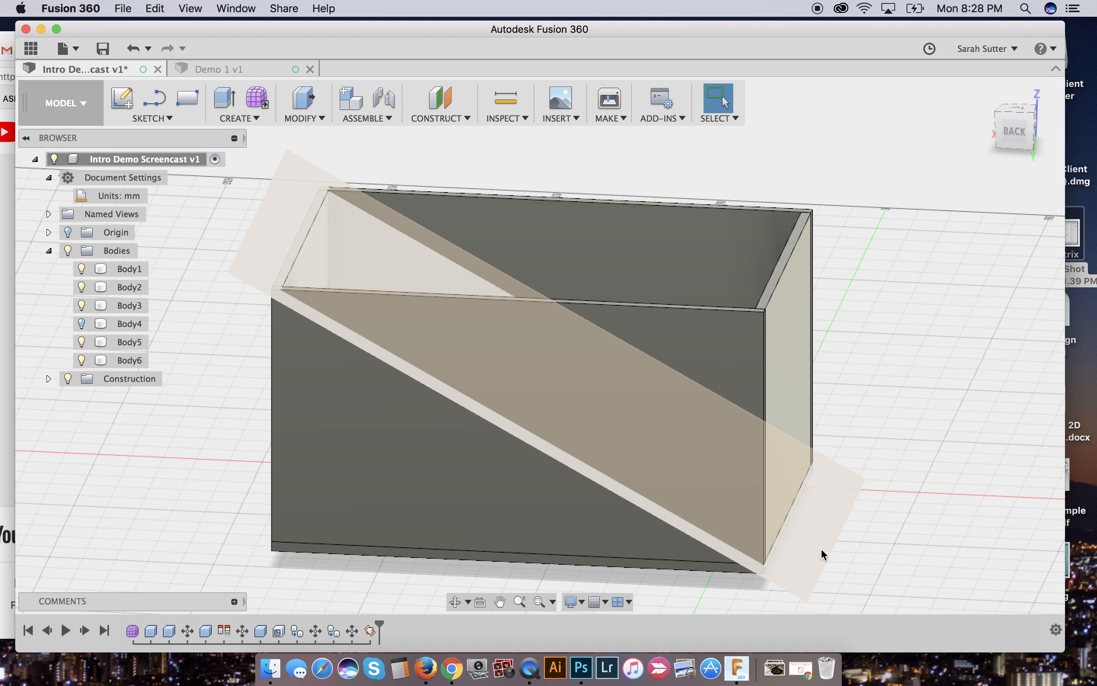
pyautogui.click(845, 512)
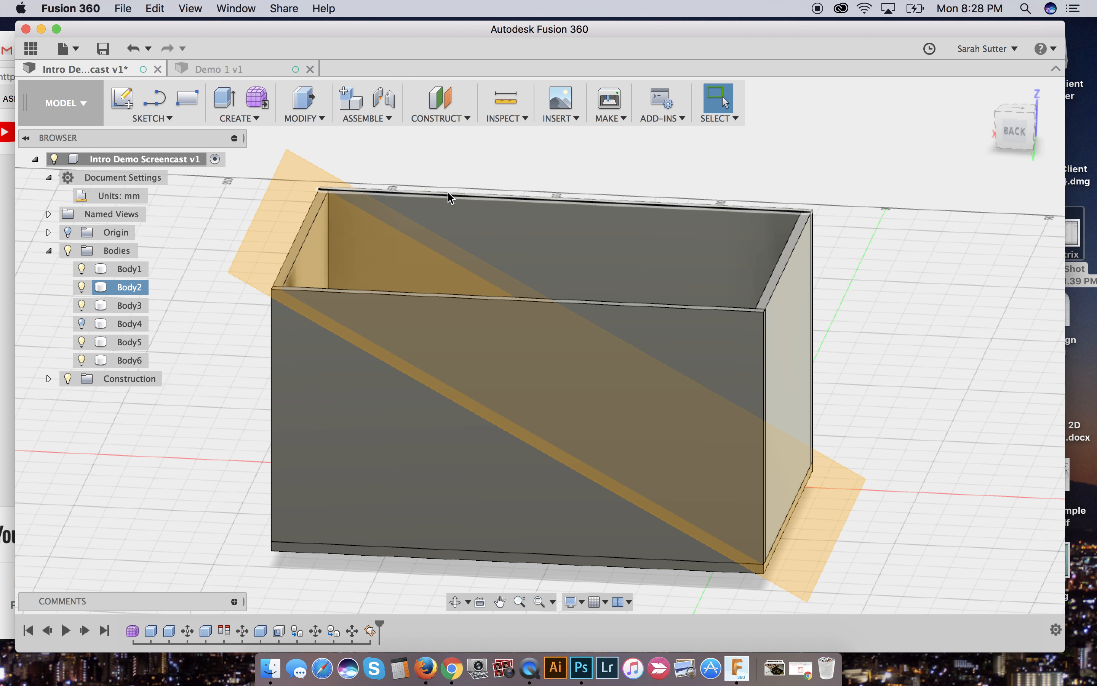
pyautogui.click(256, 119)
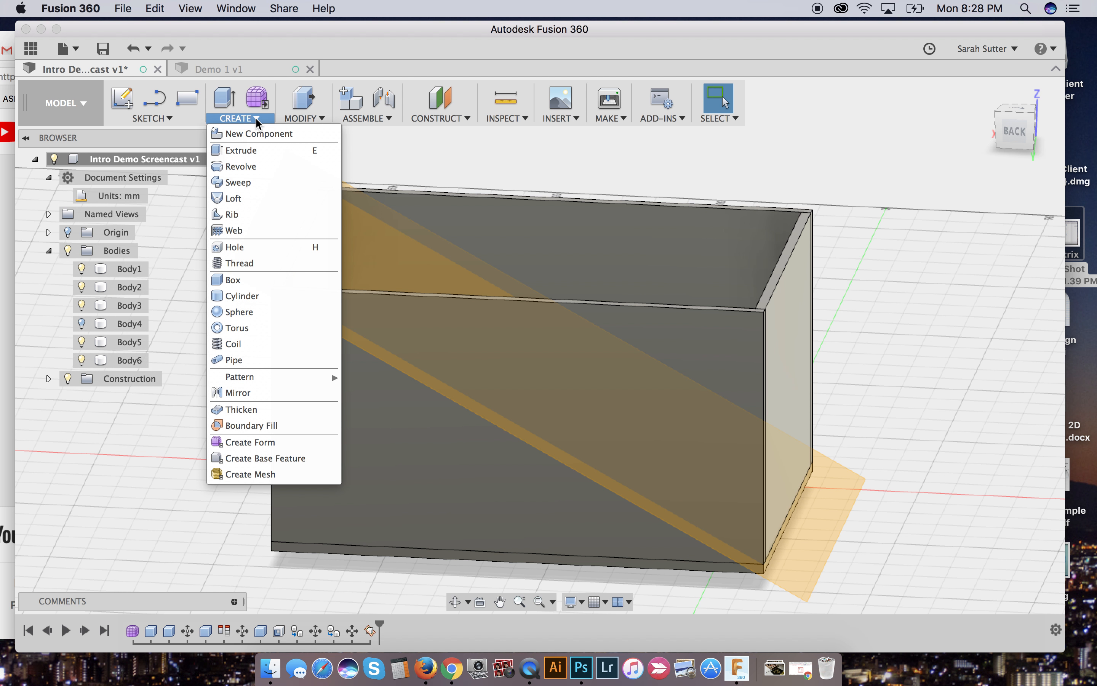
pyautogui.click(235, 280)
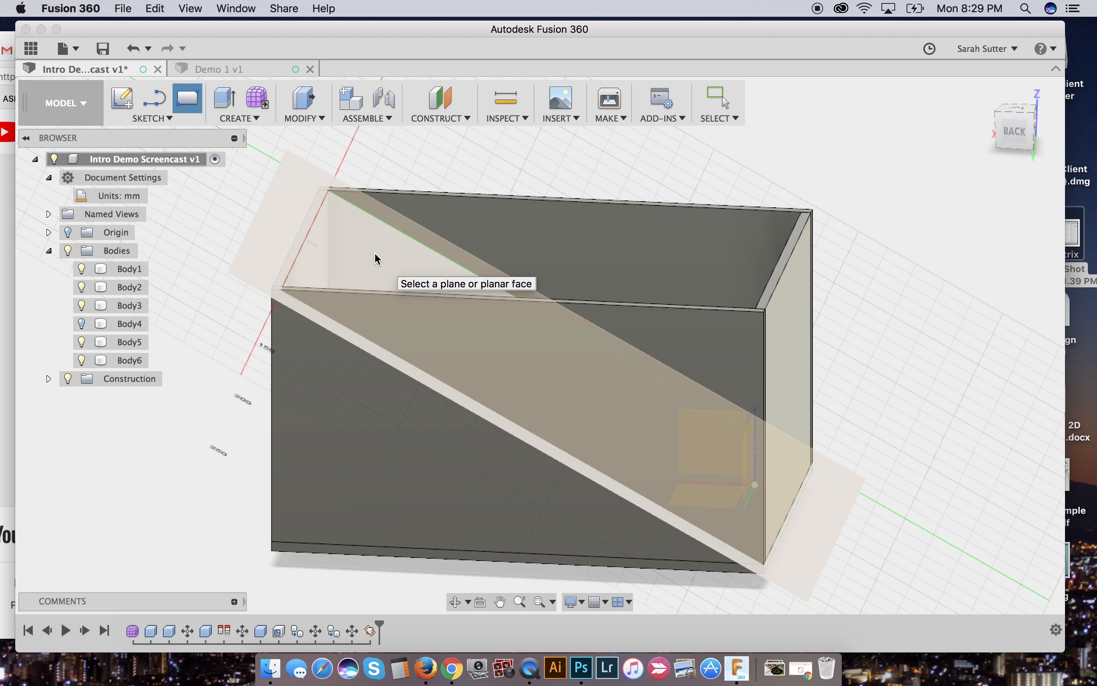
pyautogui.click(375, 253)
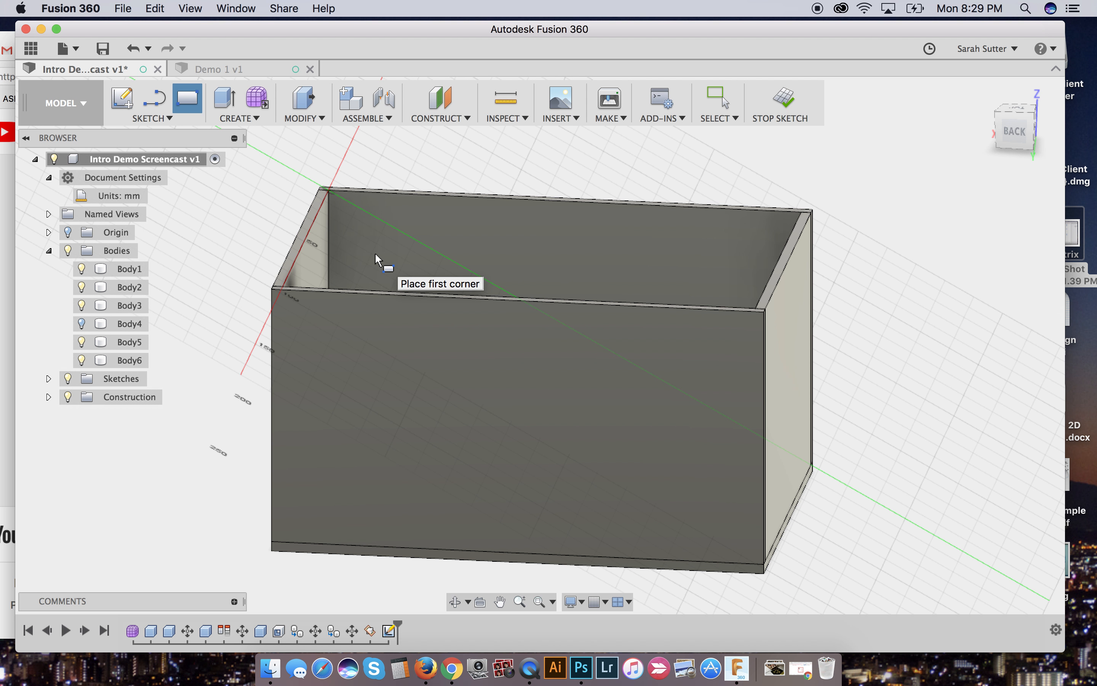
pyautogui.click(295, 173)
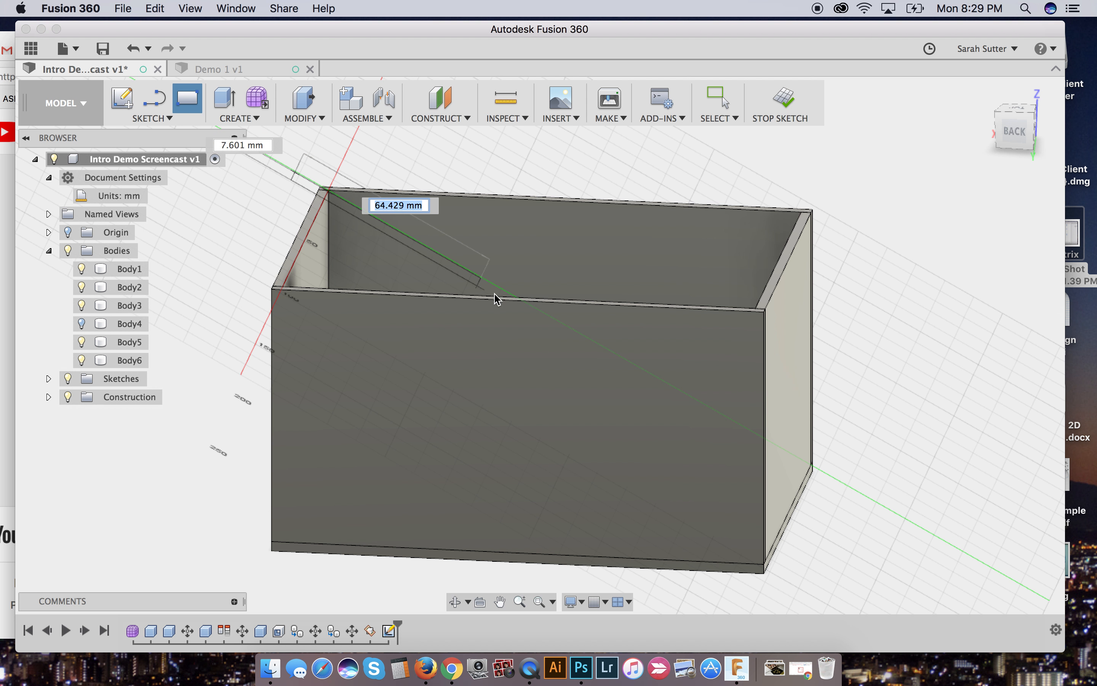
pyautogui.click(809, 469)
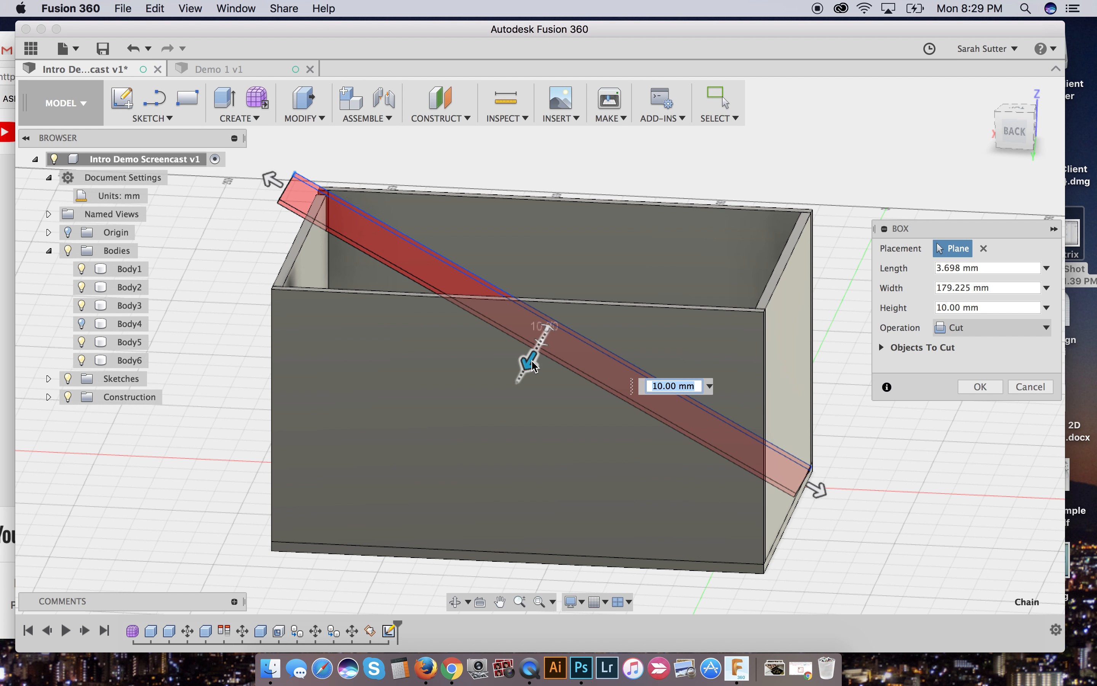
pyautogui.moveTo(525, 364); pyautogui.dragTo(485, 434)
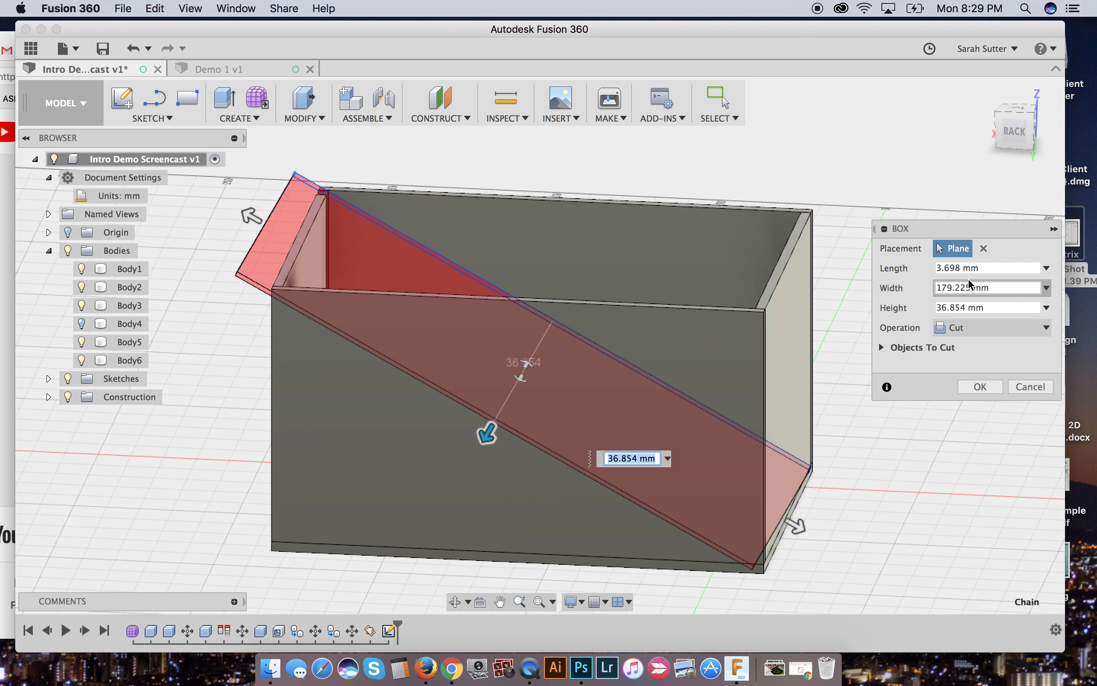
# Set the diagonal box's length to 3 mm and its width to 180 mm.
pyautogui.click(957, 267)
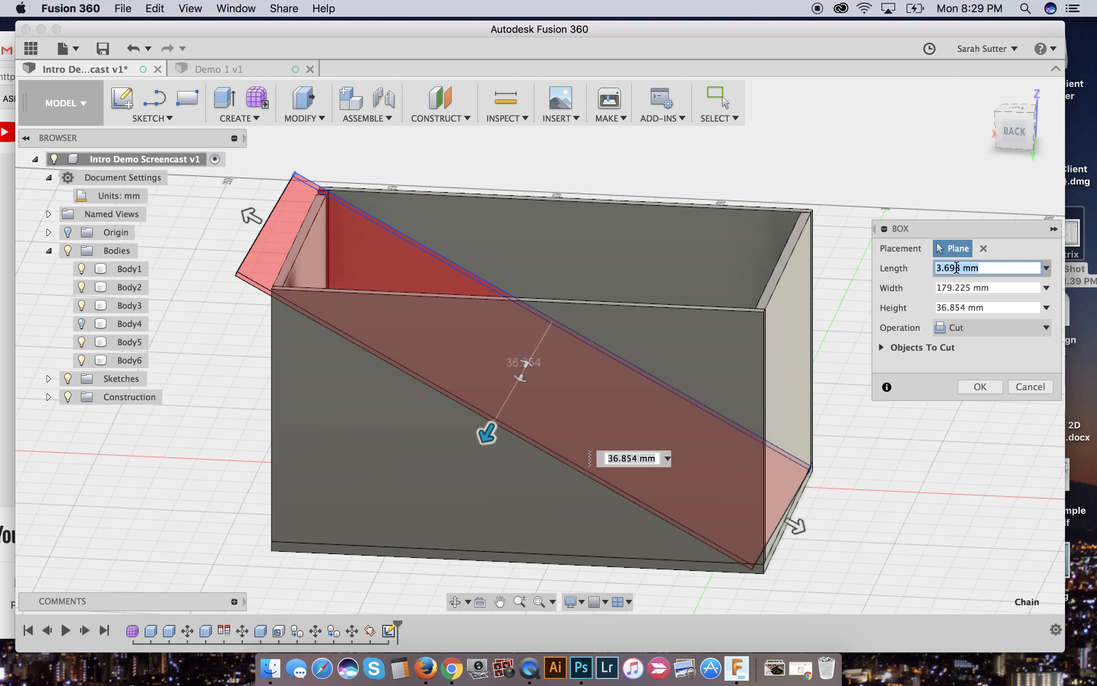
pyautogui.write('3')
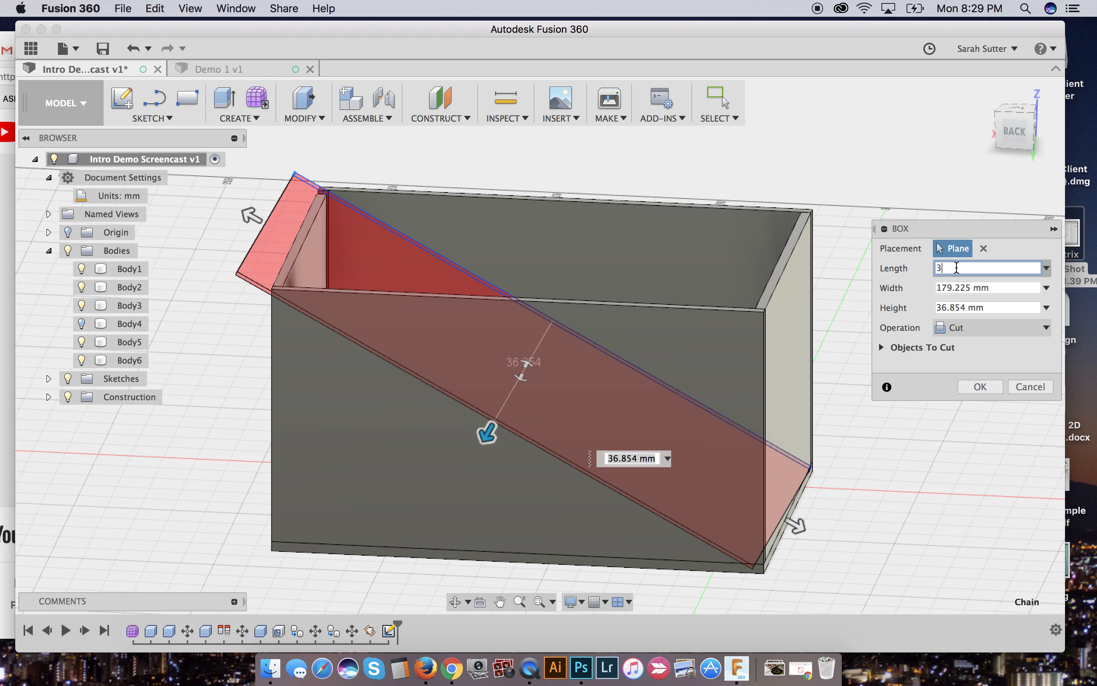
pyautogui.write('mm')
pyautogui.press('Tab')
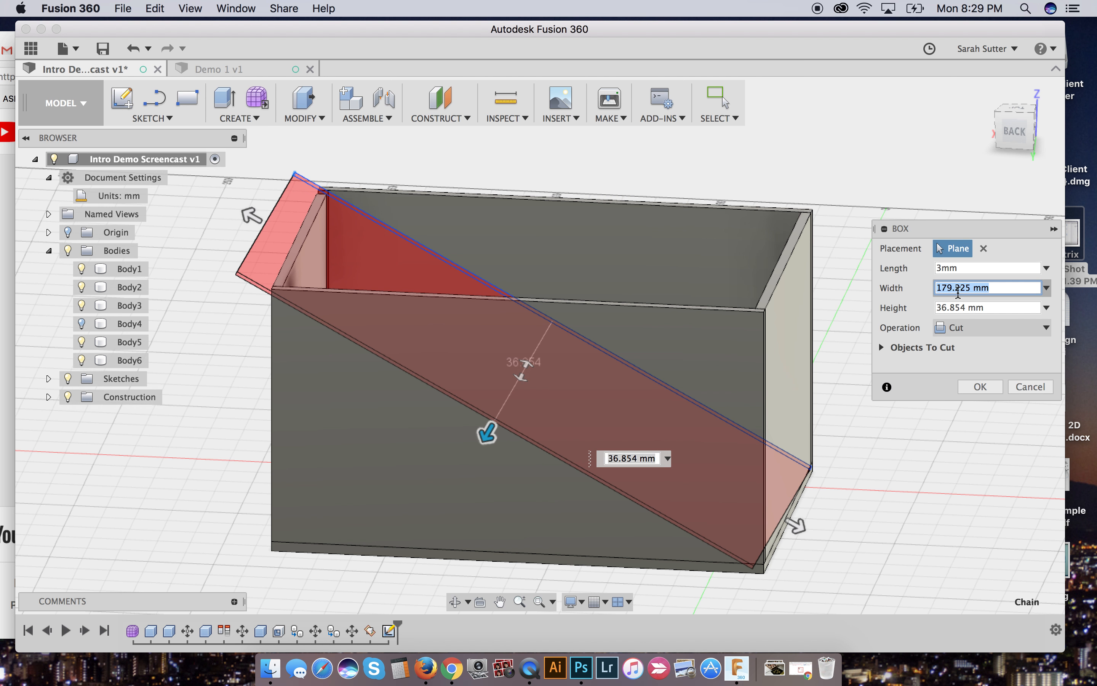
pyautogui.write('180')
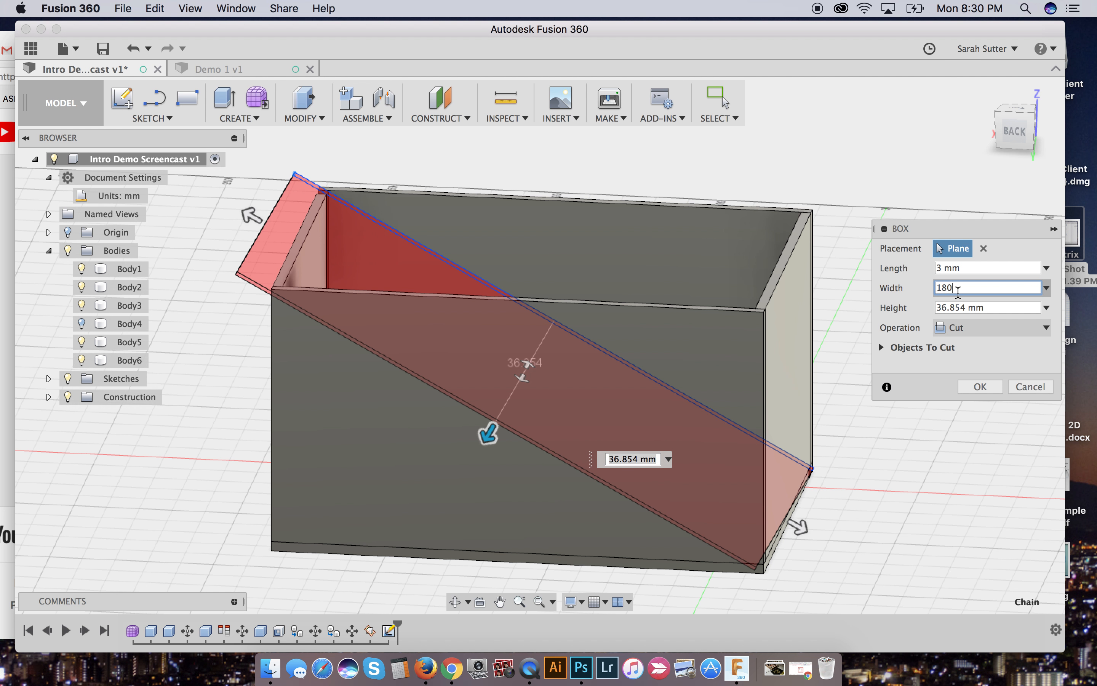
pyautogui.press('Tab')
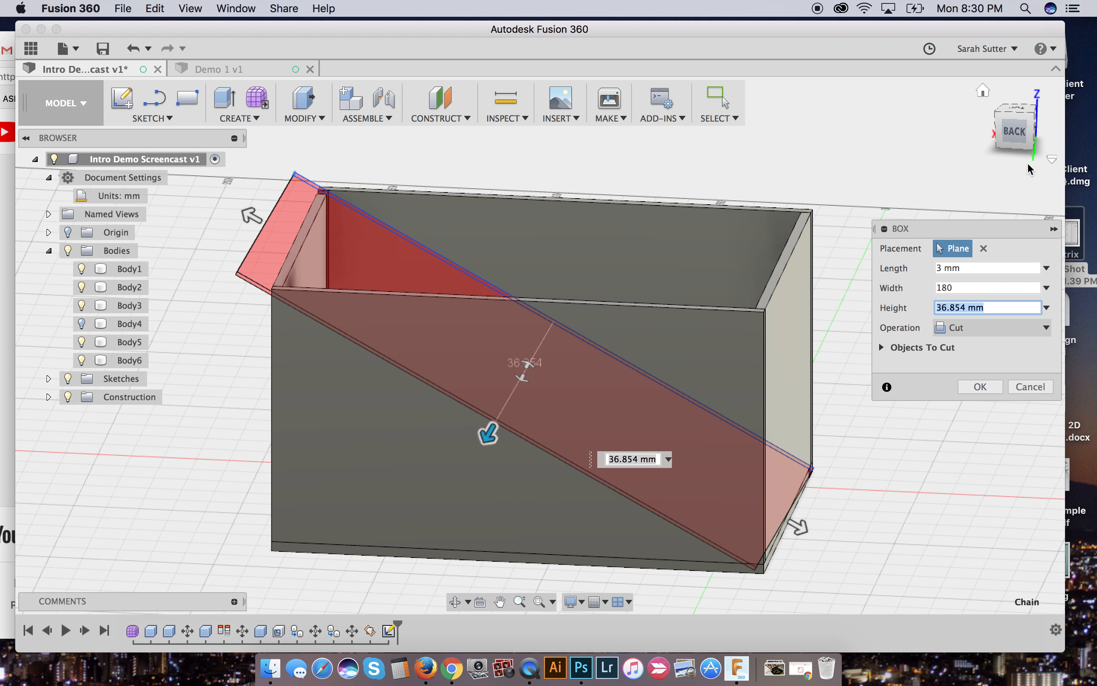
# Set the diagonal box's length to 100 mm and its height to 3 mm so it forms a thin panel.
pyautogui.moveTo(1035, 118)
pyautogui.mouseDown()
pyautogui.moveTo(1014, 141)
pyautogui.moveTo(1011, 116)
pyautogui.moveTo(1016, 129)
pyautogui.mouseUp()
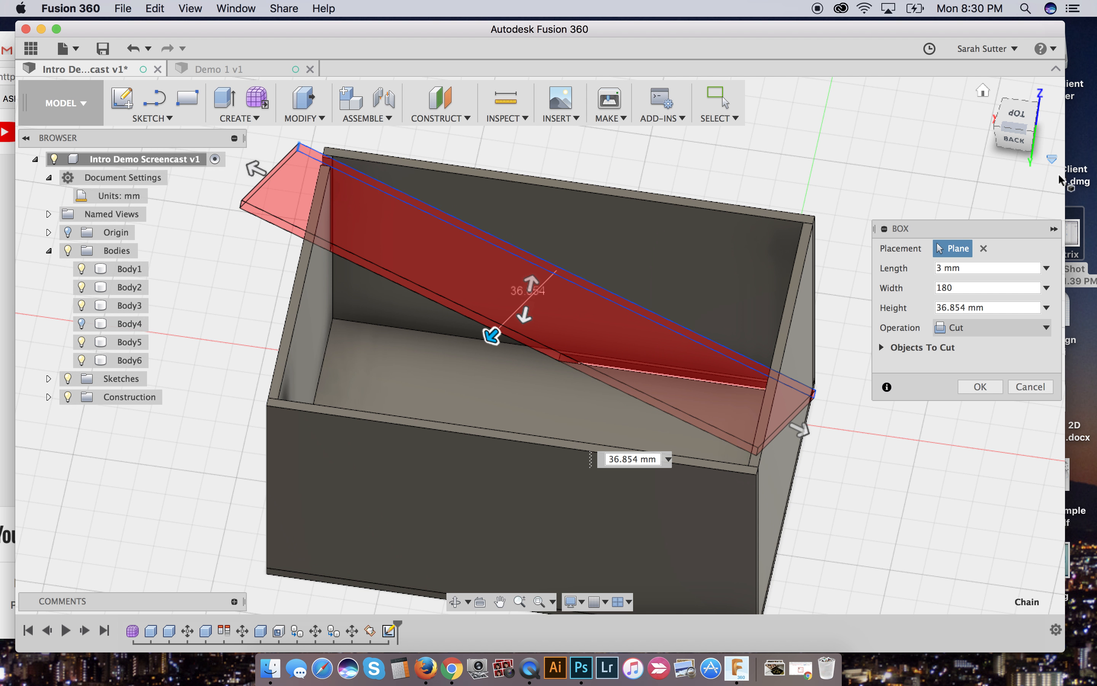
pyautogui.click(969, 270)
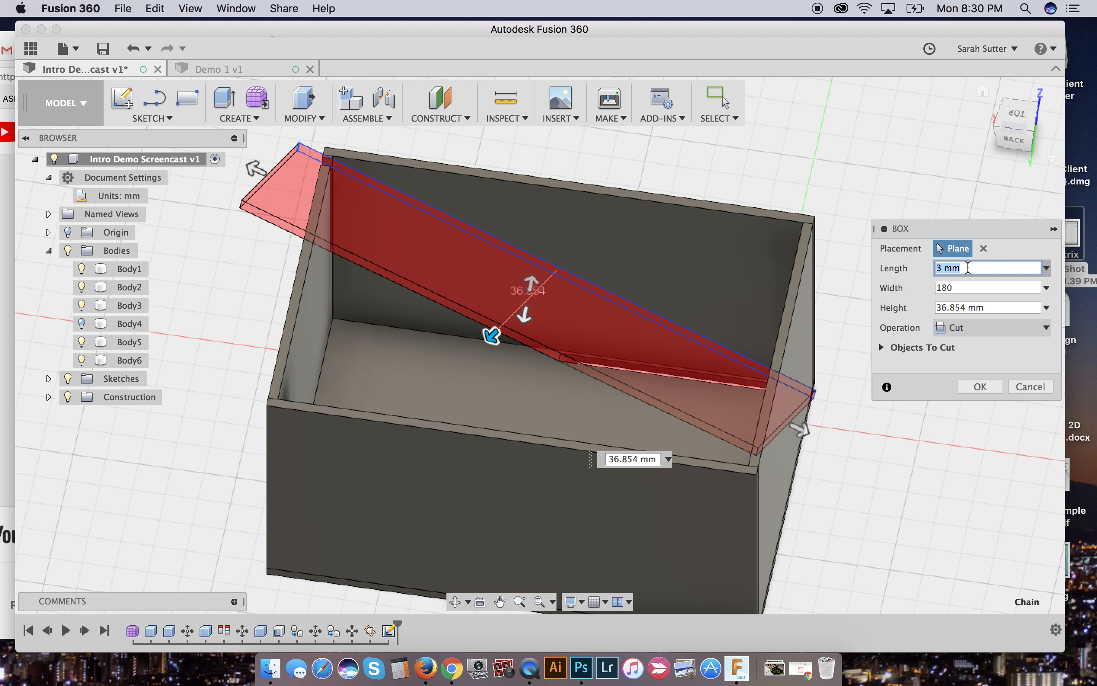
pyautogui.write('100')
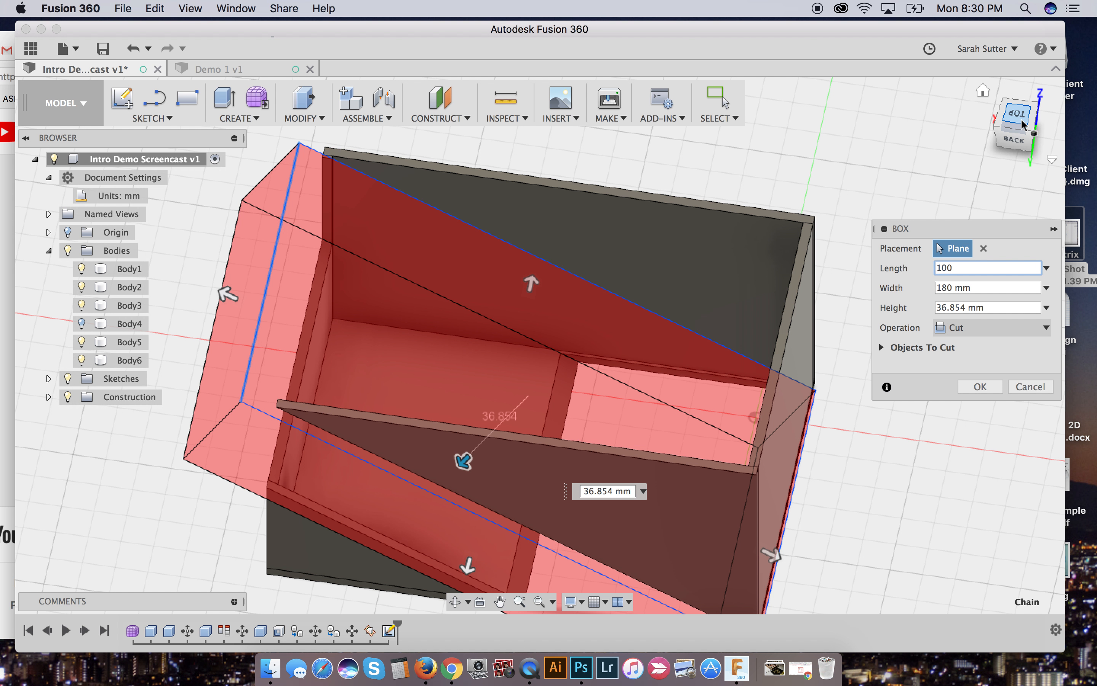
pyautogui.moveTo(1028, 110)
pyautogui.mouseDown()
pyautogui.moveTo(1022, 130)
pyautogui.moveTo(1004, 112)
pyautogui.moveTo(63, 73)
pyautogui.moveTo(86, 80)
pyautogui.moveTo(93, 102)
pyautogui.moveTo(110, 105)
pyautogui.moveTo(107, 95)
pyautogui.mouseUp()
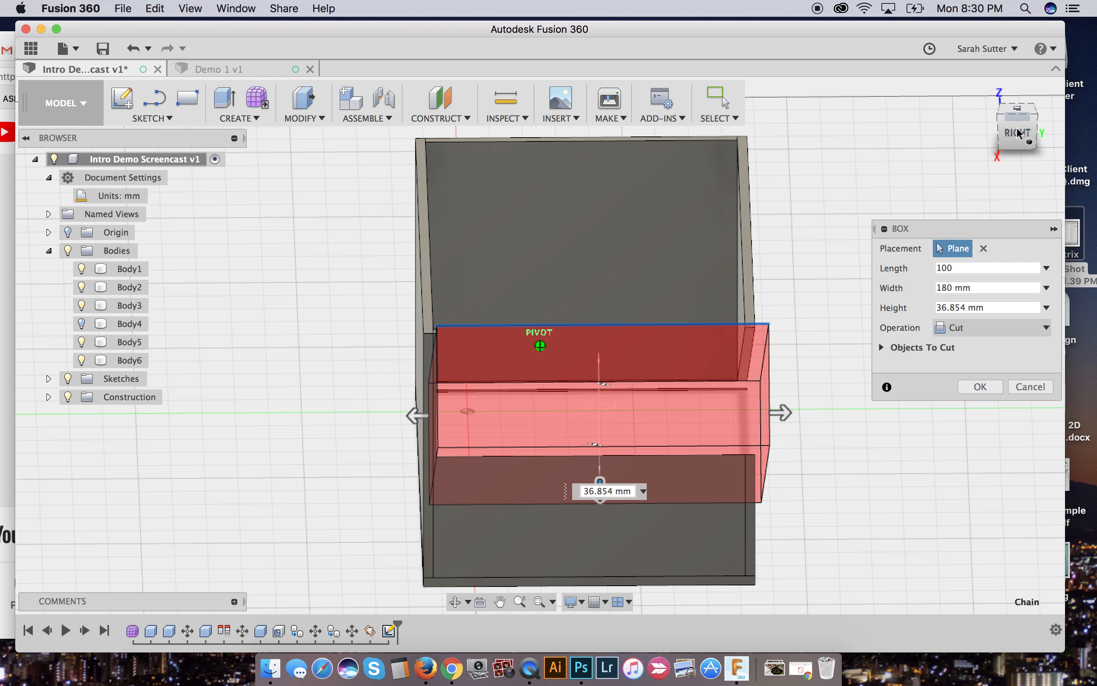
pyautogui.doubleClick(978, 309)
pyautogui.tripleClick(979, 309)
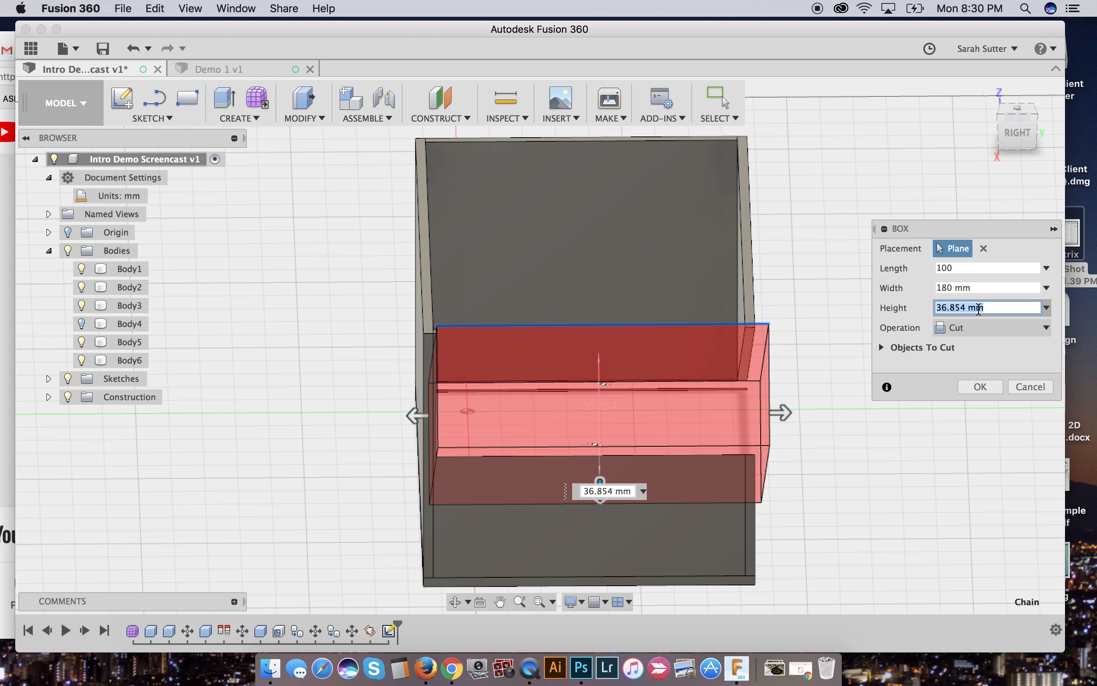
pyautogui.write('3mm')
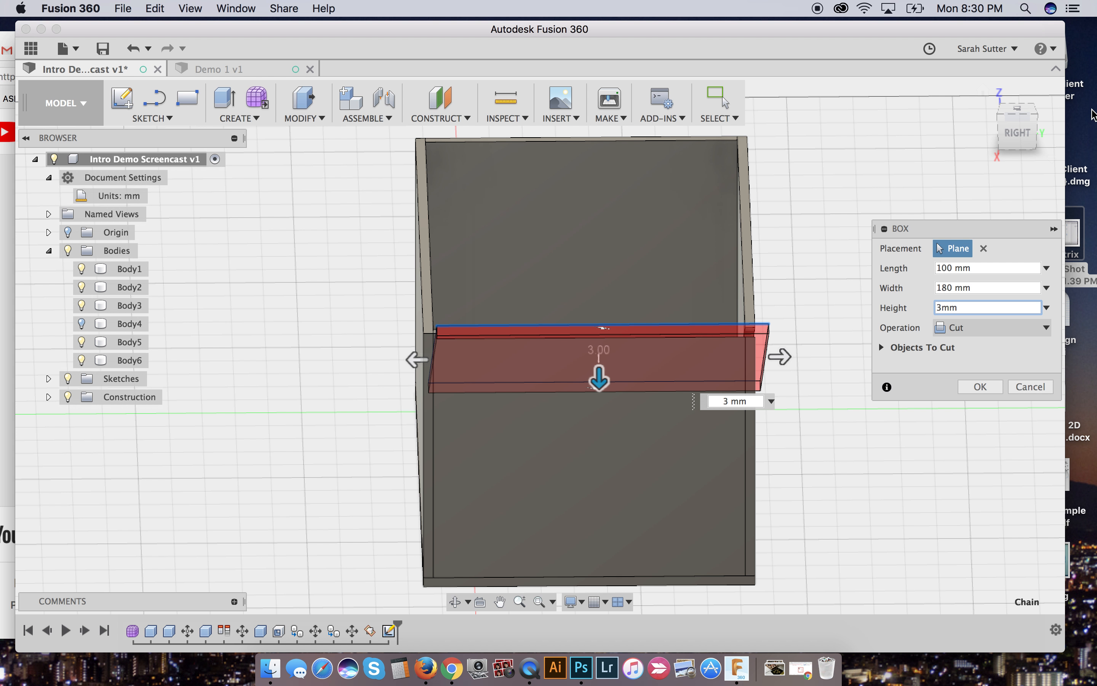
# Change the box operation from Cut to New Body and create the diagonal panel.
pyautogui.moveTo(1030, 116)
pyautogui.mouseDown()
pyautogui.moveTo(948, 121)
pyautogui.moveTo(925, 139)
pyautogui.moveTo(917, 168)
pyautogui.mouseUp()
pyautogui.keyDown('shift'); pyautogui.moveTo(508, 401); pyautogui.dragTo(523, 376, button='middle'); pyautogui.keyUp('shift')
pyautogui.moveTo(1023, 109)
pyautogui.mouseDown()
pyautogui.moveTo(1023, 96)
pyautogui.moveTo(1023, 116)
pyautogui.mouseUp()
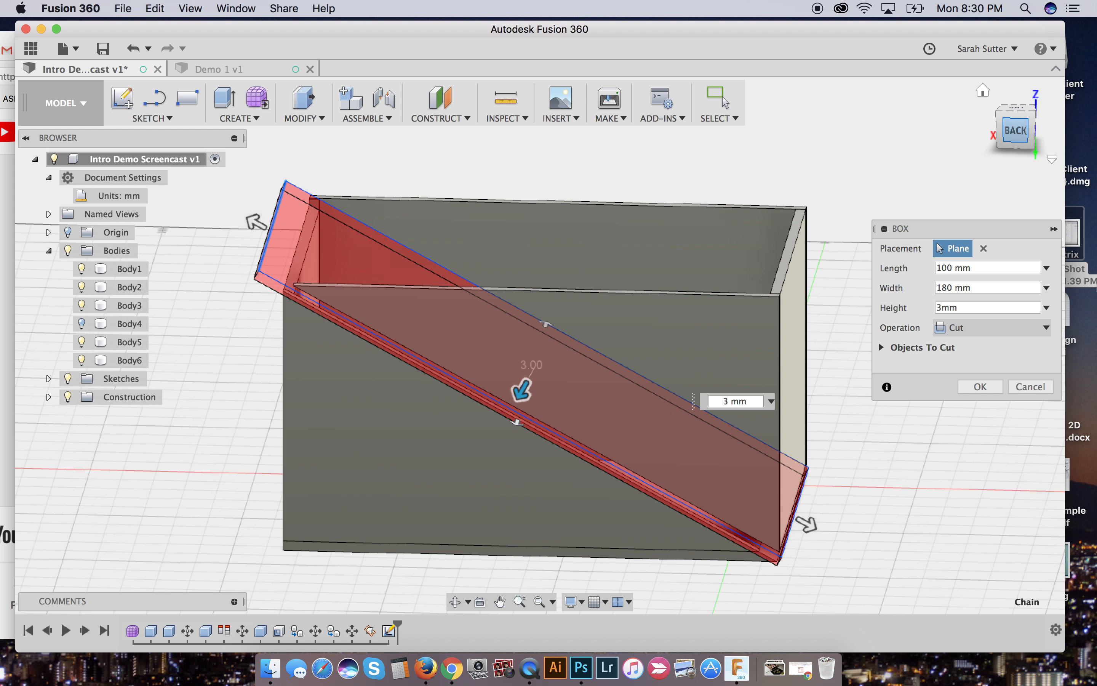
pyautogui.click(966, 333)
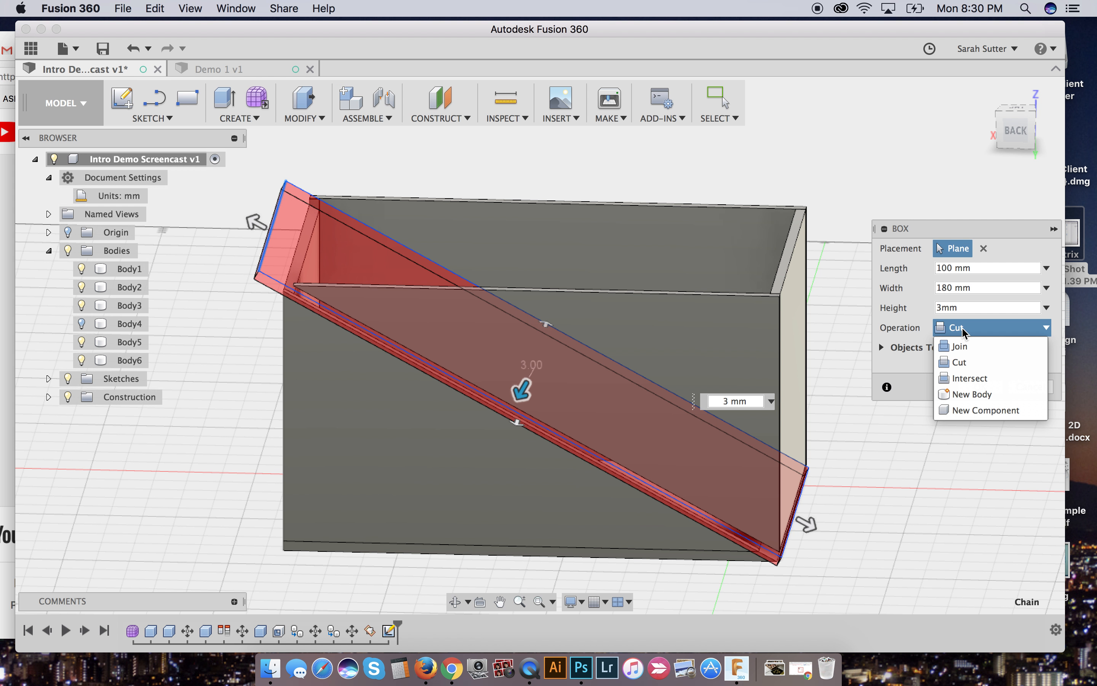
pyautogui.click(976, 395)
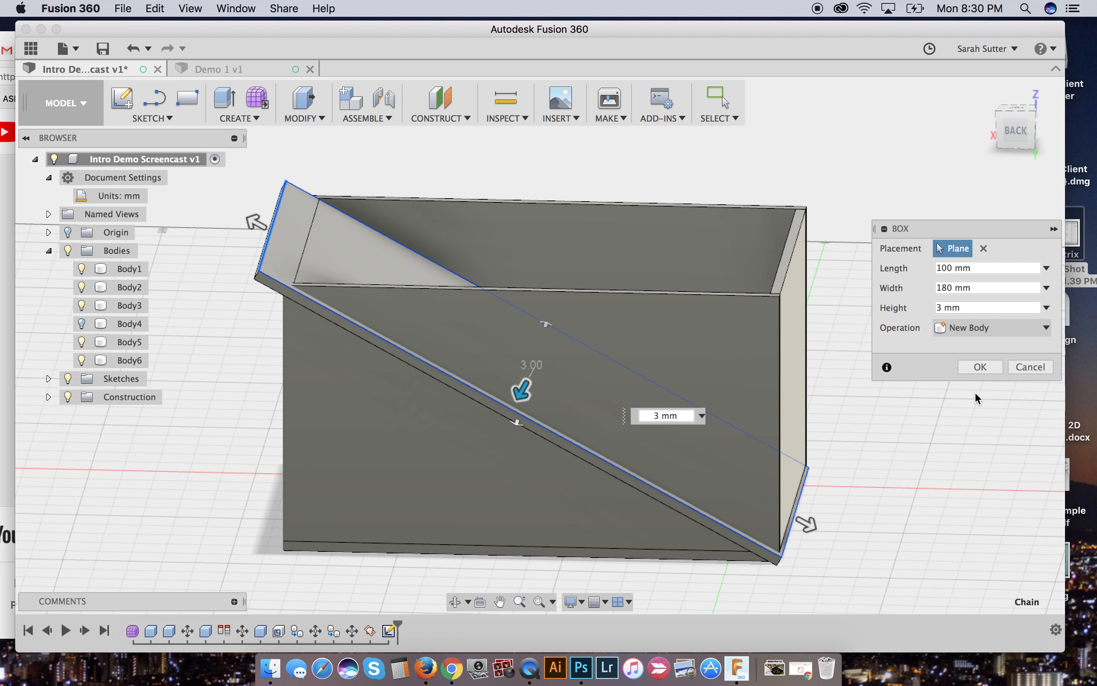
pyautogui.click(981, 368)
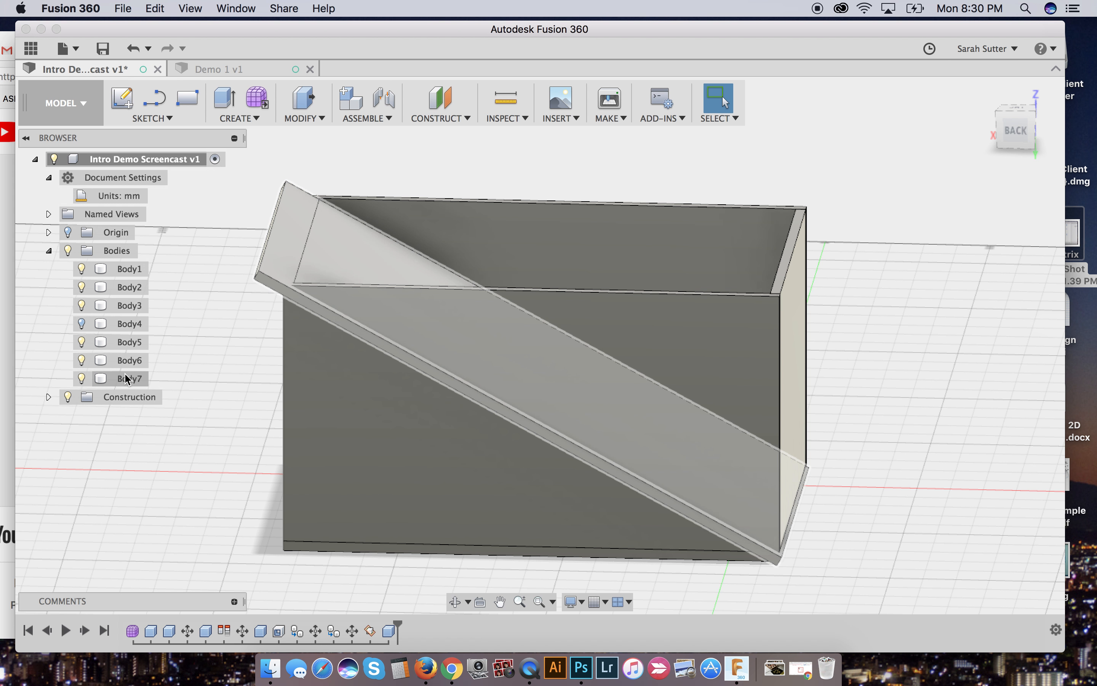
# Rename the diagonal panel's body as angle1.
pyautogui.click(129, 380)
pyautogui.doubleClick(129, 379)
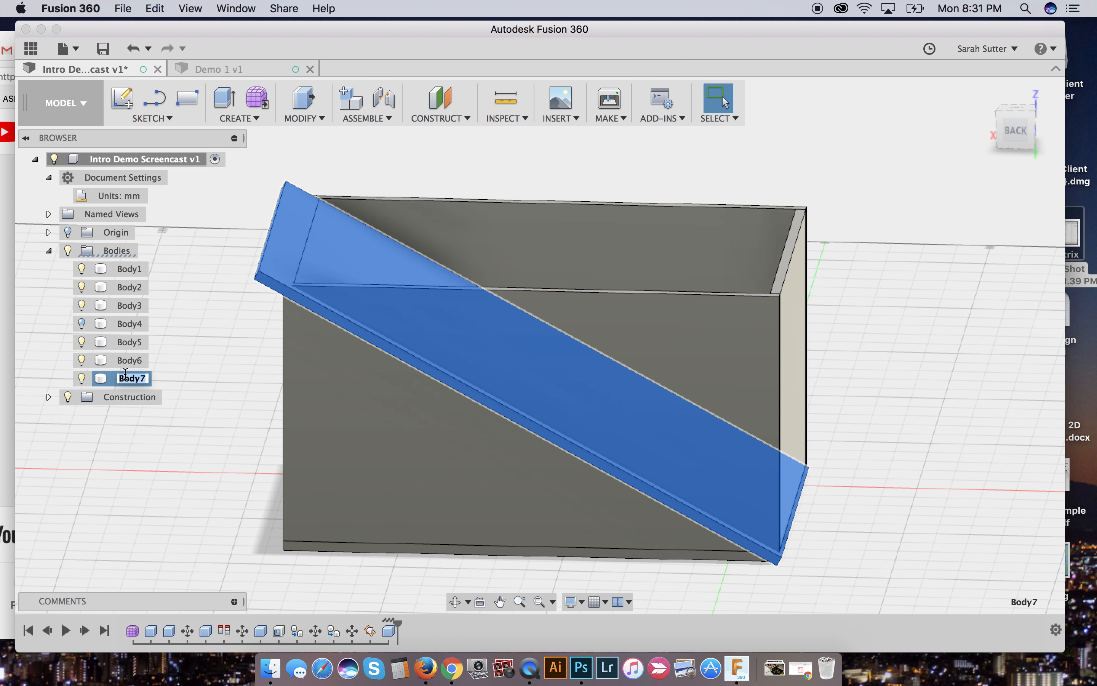
pyautogui.write('angle1')
pyautogui.click(185, 442)
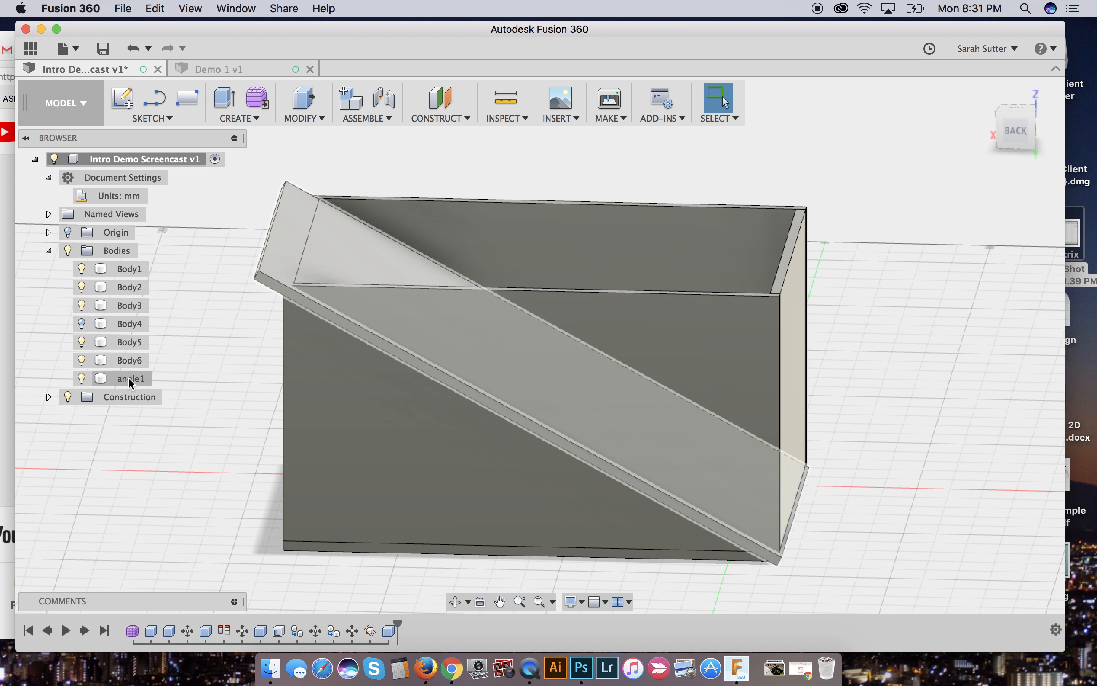
# Align the narrow long side face of angle1 with the outer face of the copied long side wall.
pyautogui.click(129, 379)
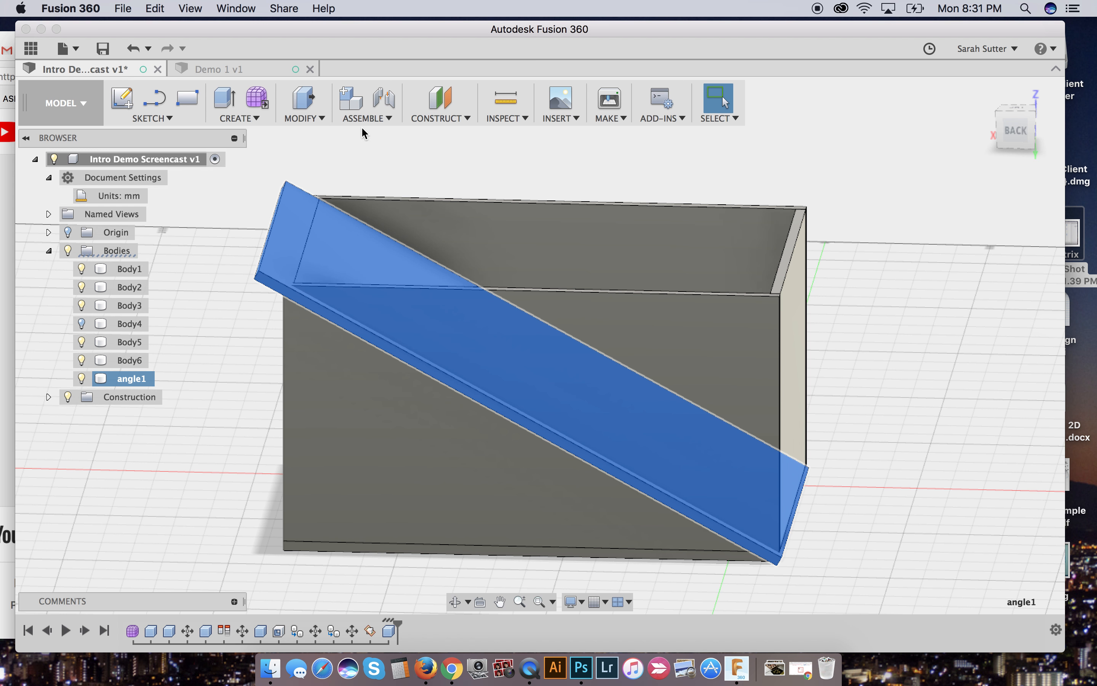
pyautogui.click(311, 116)
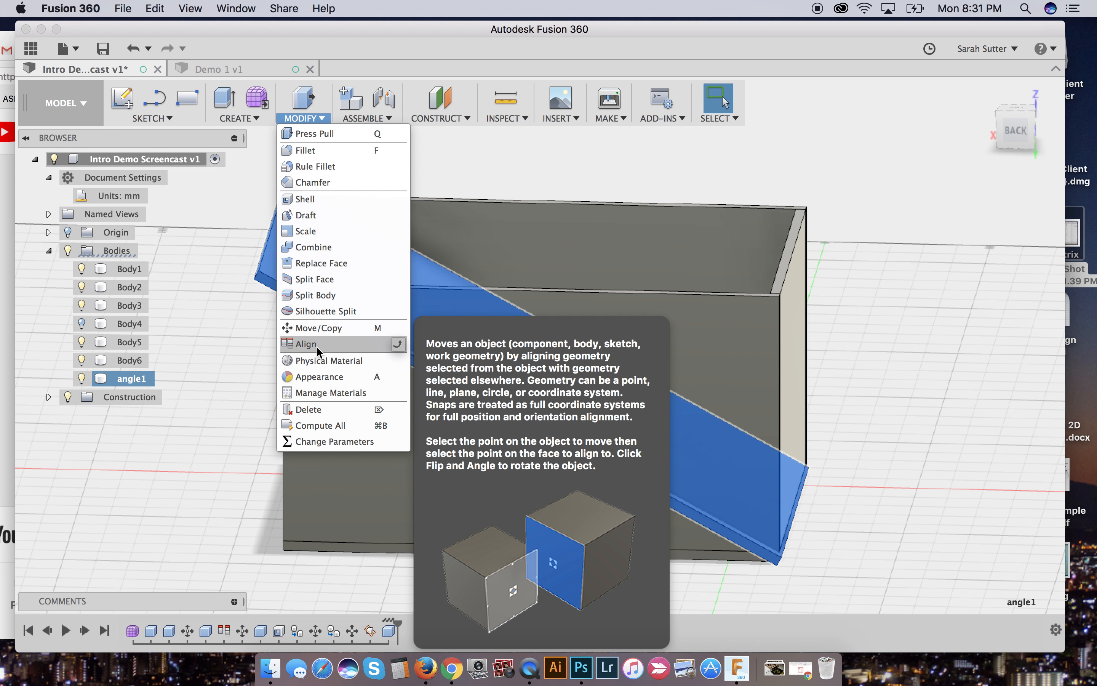
pyautogui.click(318, 347)
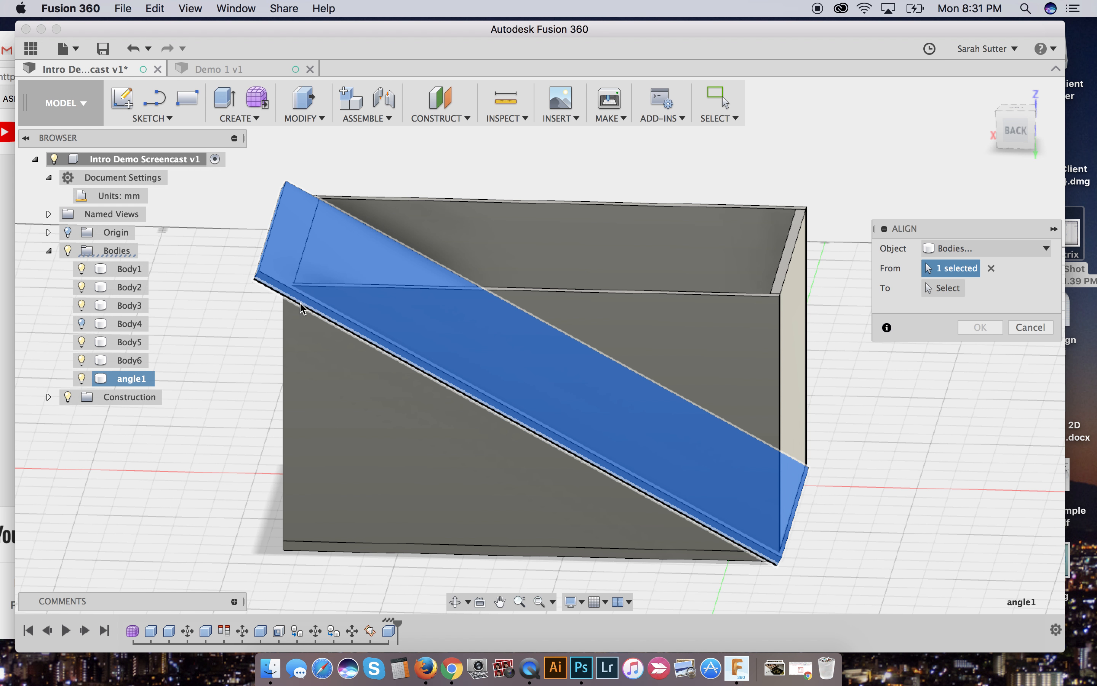
pyautogui.scroll(4, 303, 303)
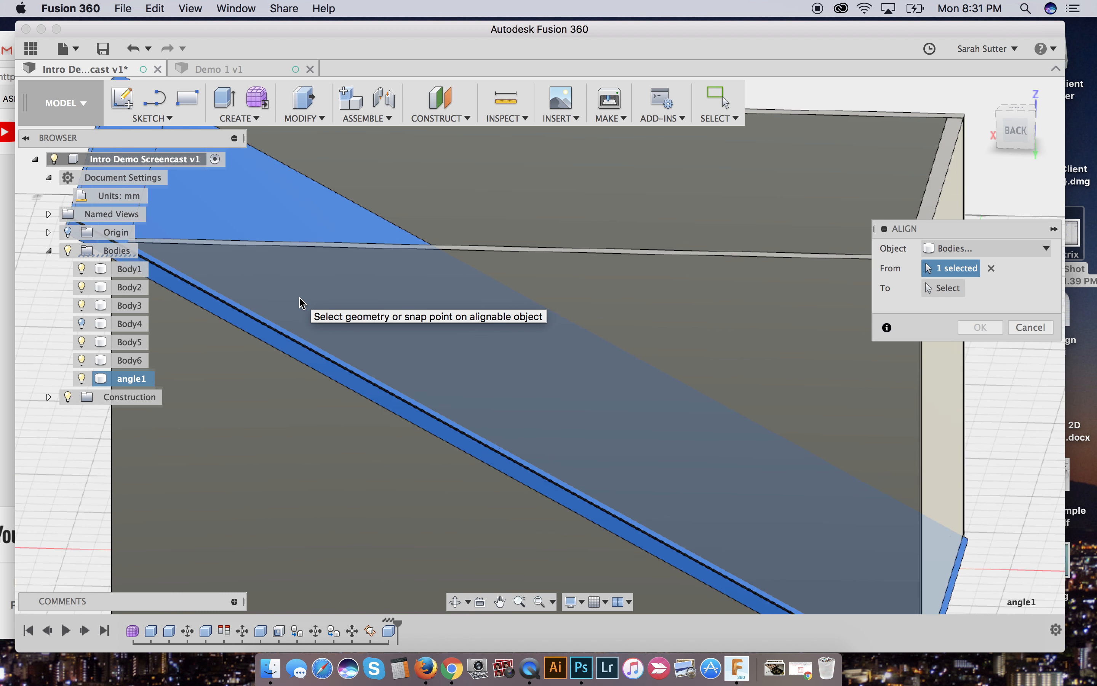
pyautogui.click(278, 354)
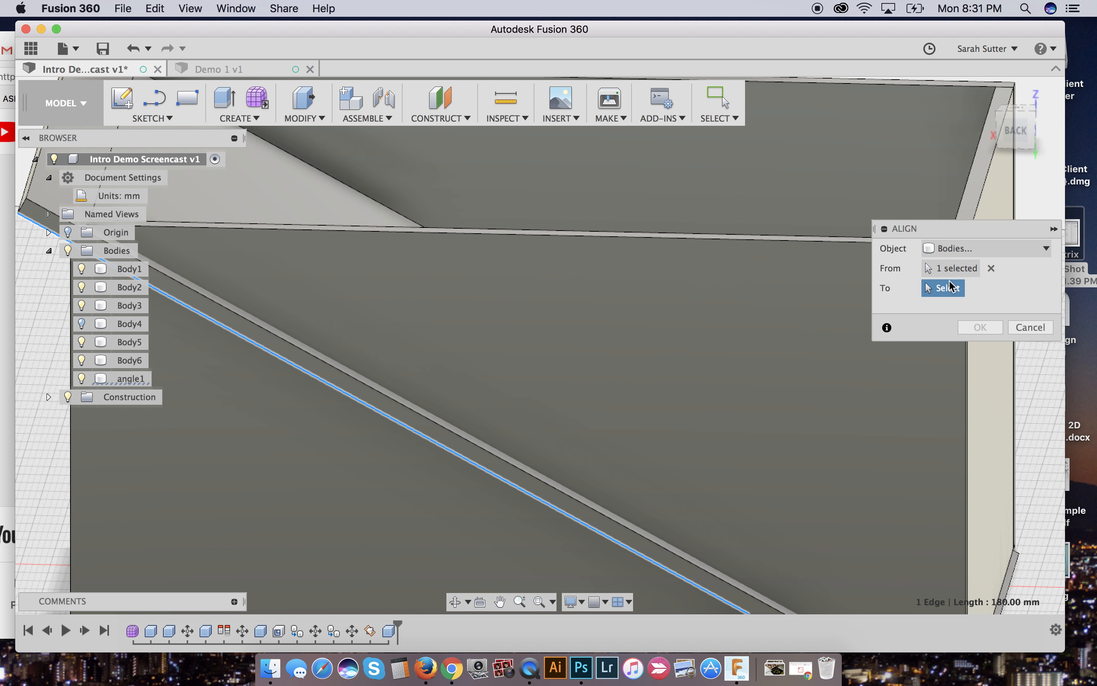
pyautogui.click(962, 249)
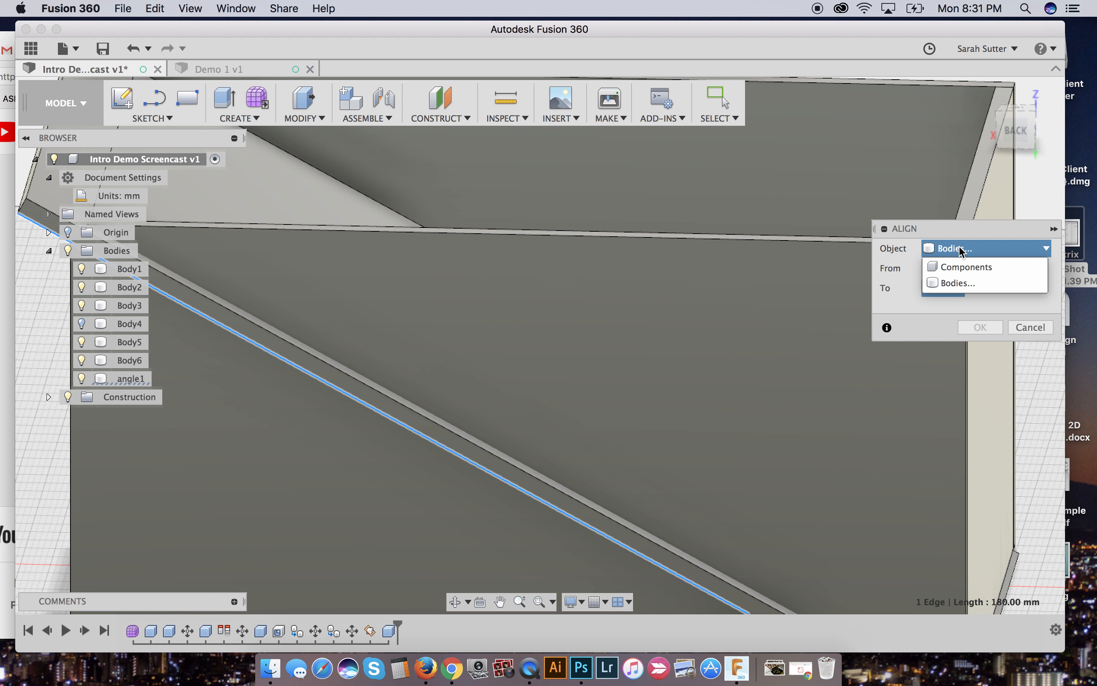
pyautogui.click(900, 271)
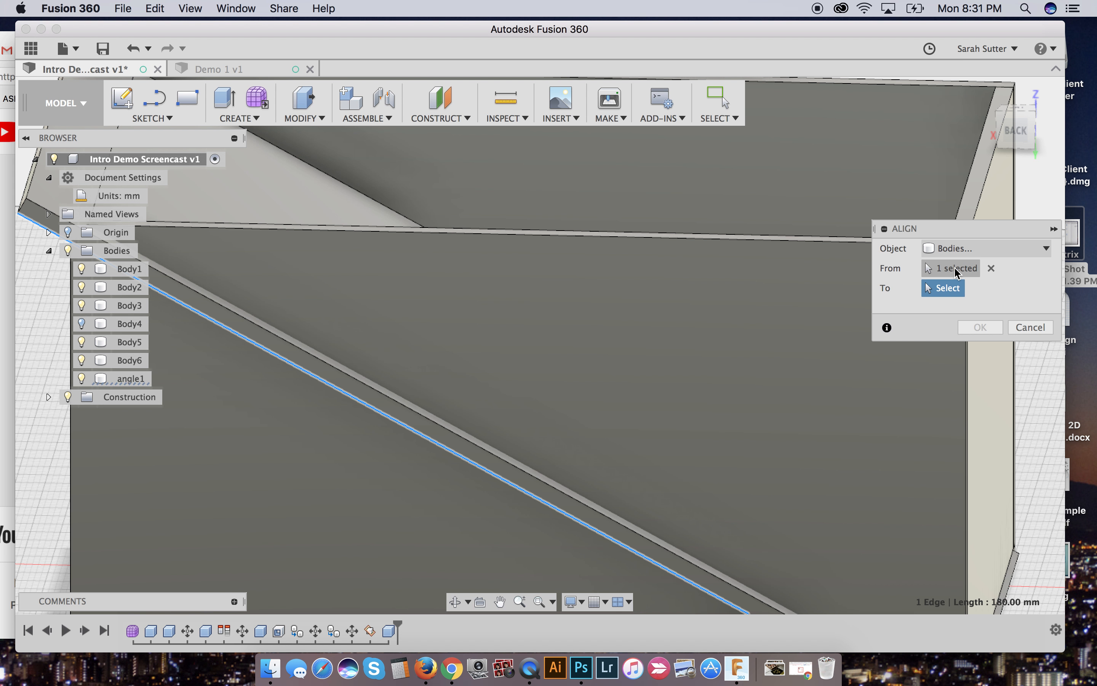
pyautogui.click(958, 272)
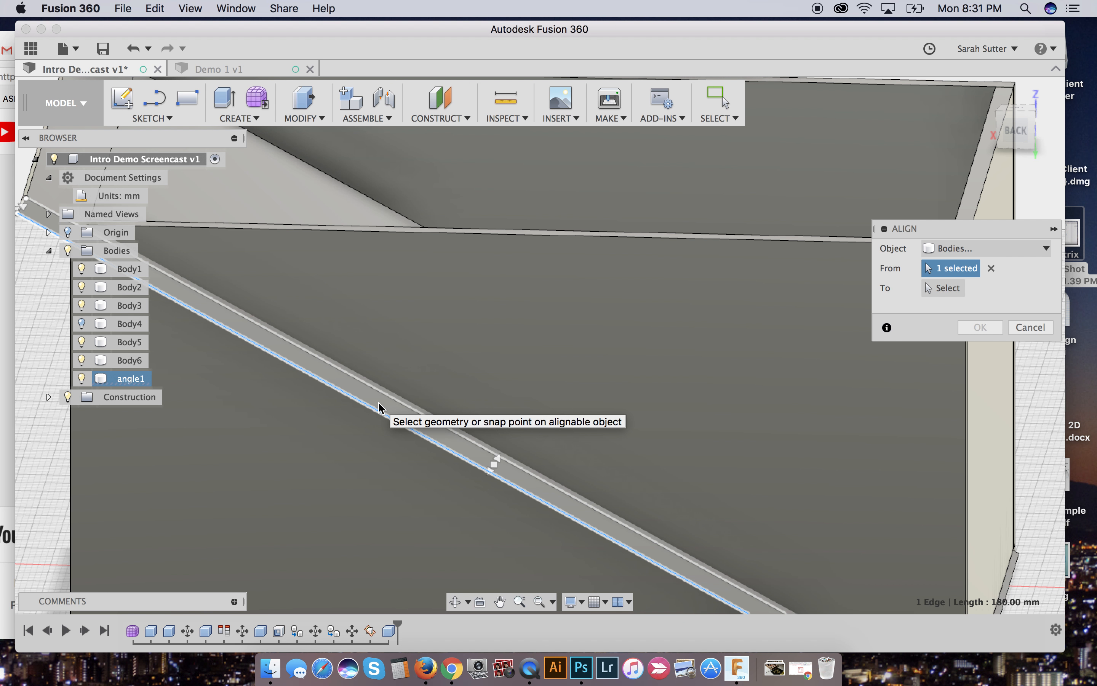
pyautogui.click(379, 407)
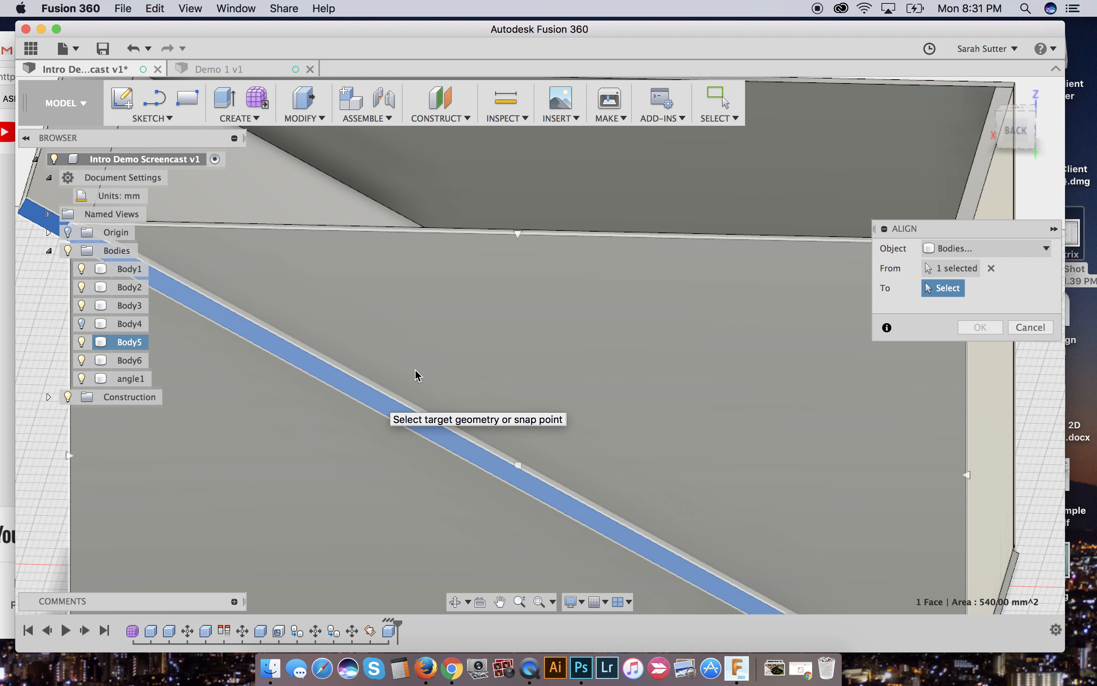
pyautogui.click(428, 367)
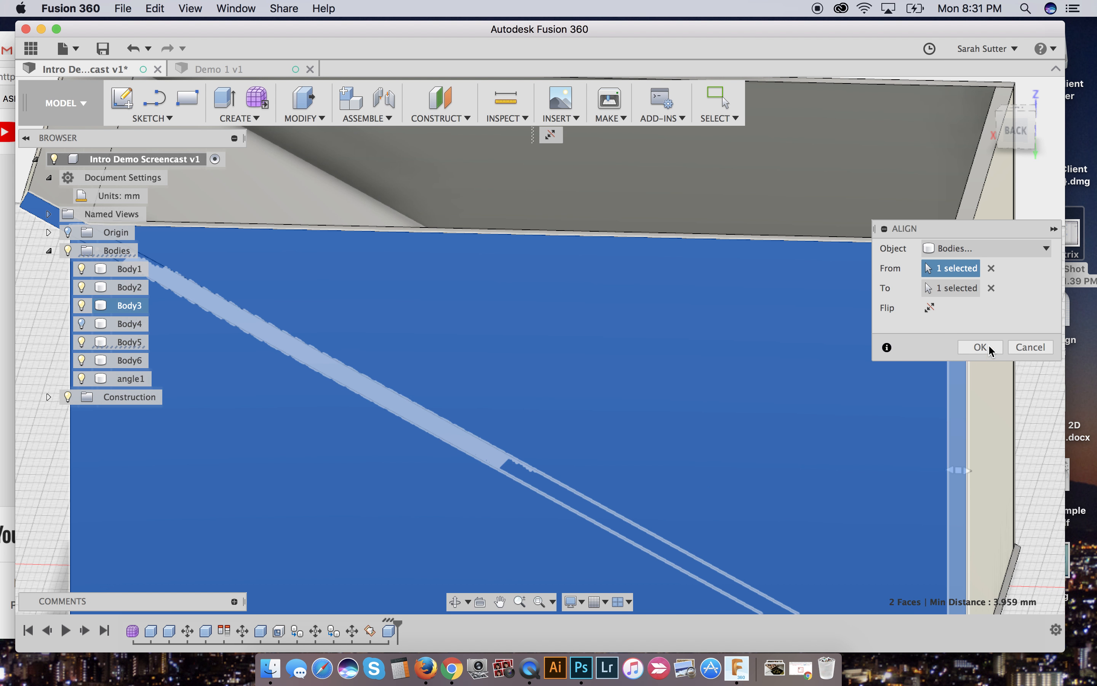
pyautogui.click(980, 347)
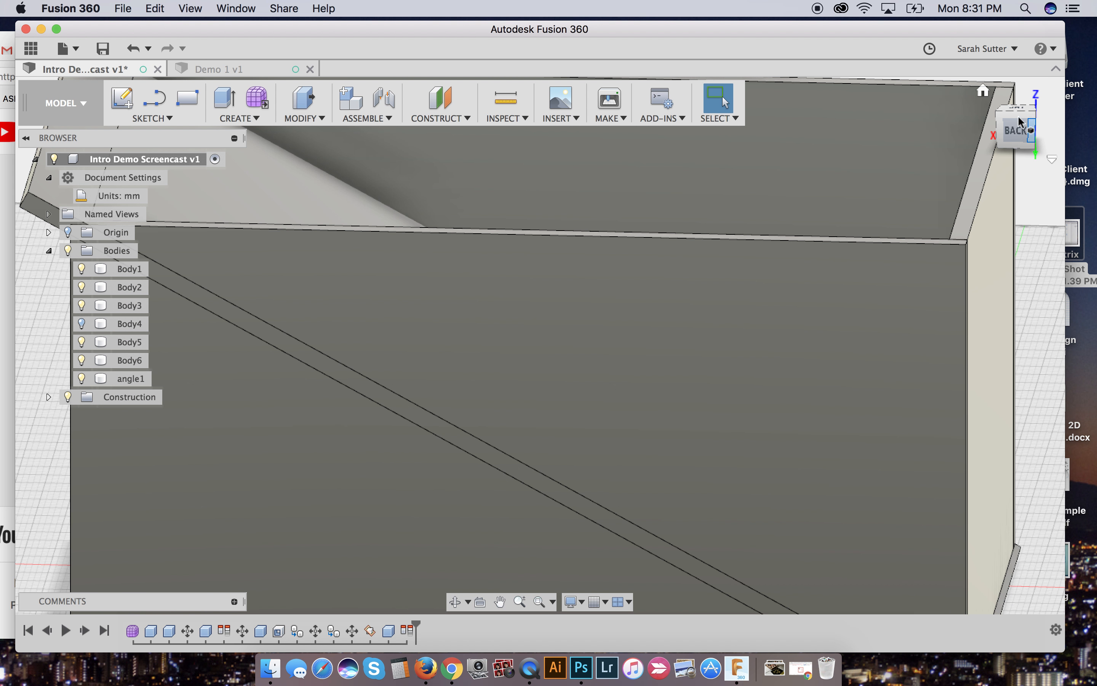
# Start a Move/Copy operation on the angle1 body.
pyautogui.moveTo(1012, 116)
pyautogui.mouseDown()
pyautogui.moveTo(1024, 136)
pyautogui.moveTo(1062, 136)
pyautogui.moveTo(41, 135)
pyautogui.moveTo(97, 140)
pyautogui.moveTo(124, 133)
pyautogui.moveTo(91, 133)
pyautogui.moveTo(317, 69)
pyautogui.moveTo(455, 78)
pyautogui.mouseUp()
pyautogui.keyDown('shift'); pyautogui.moveTo(456, 78); pyautogui.dragTo(572, 76, button='middle'); pyautogui.keyUp('shift')
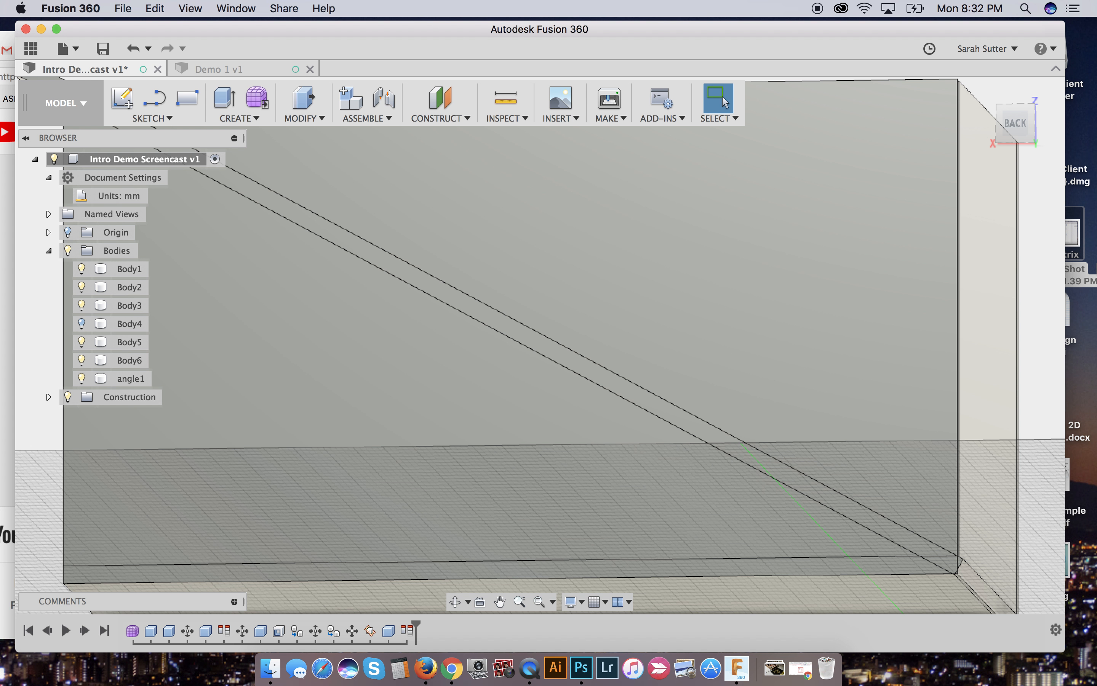
pyautogui.click(851, 465)
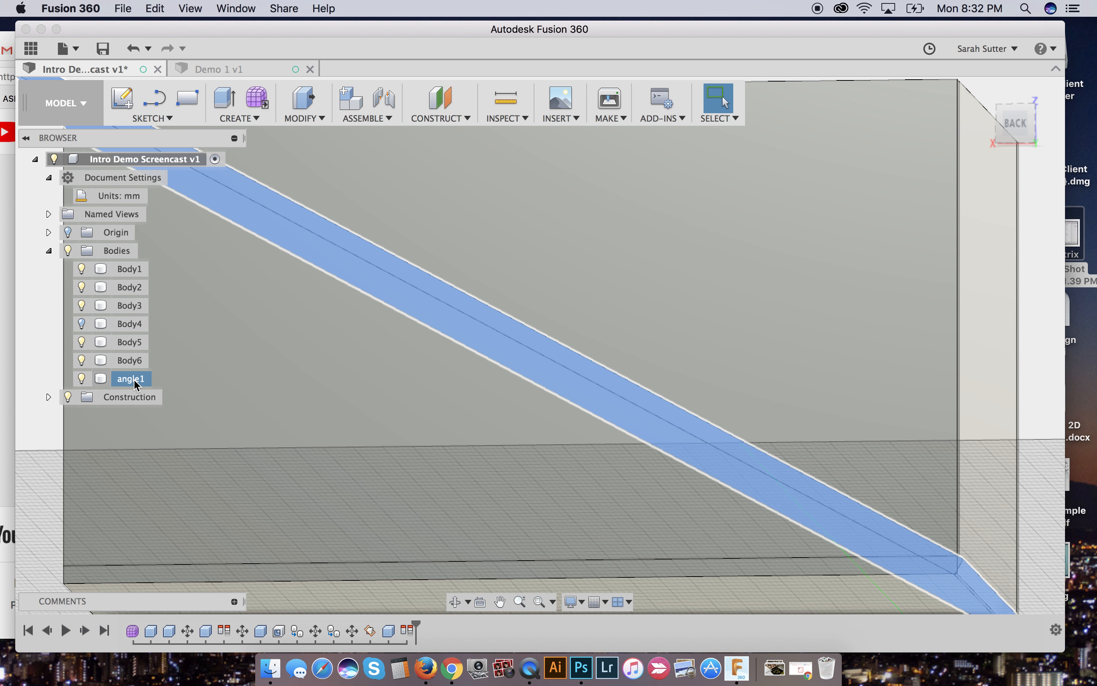
pyautogui.click(137, 381)
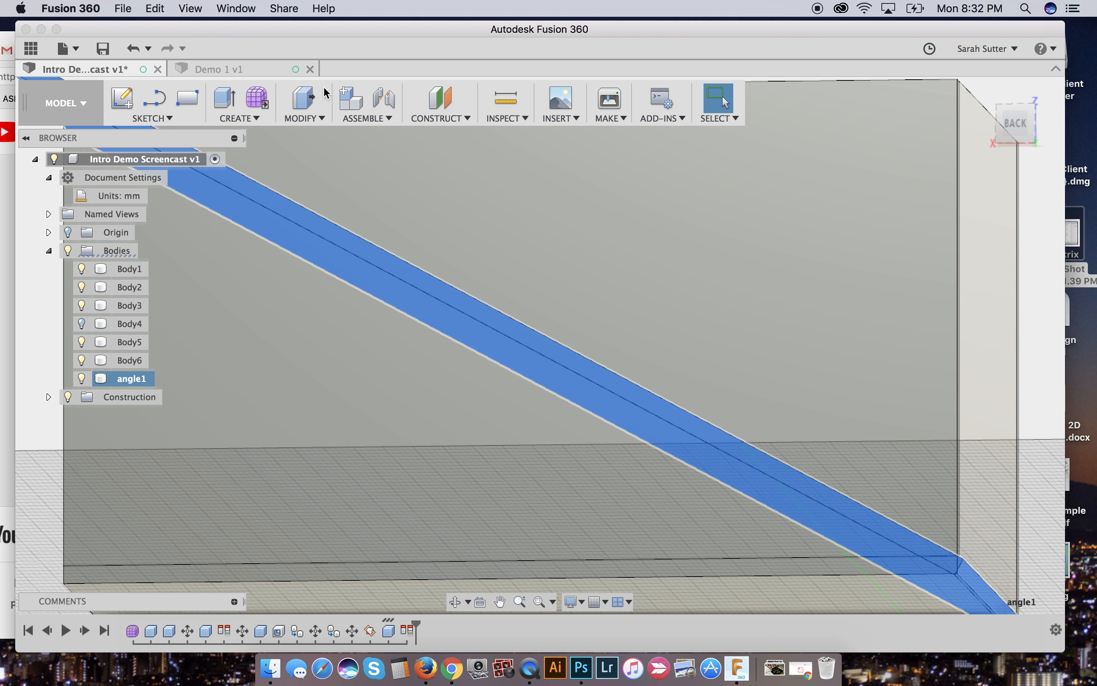
pyautogui.click(306, 119)
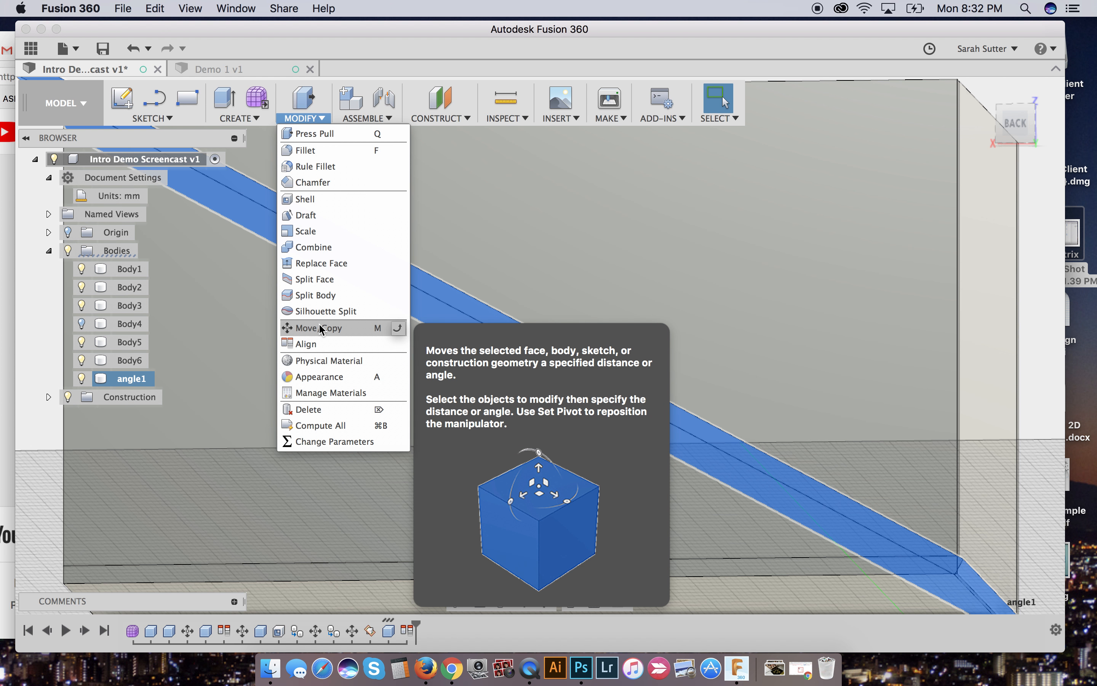
pyautogui.click(319, 333)
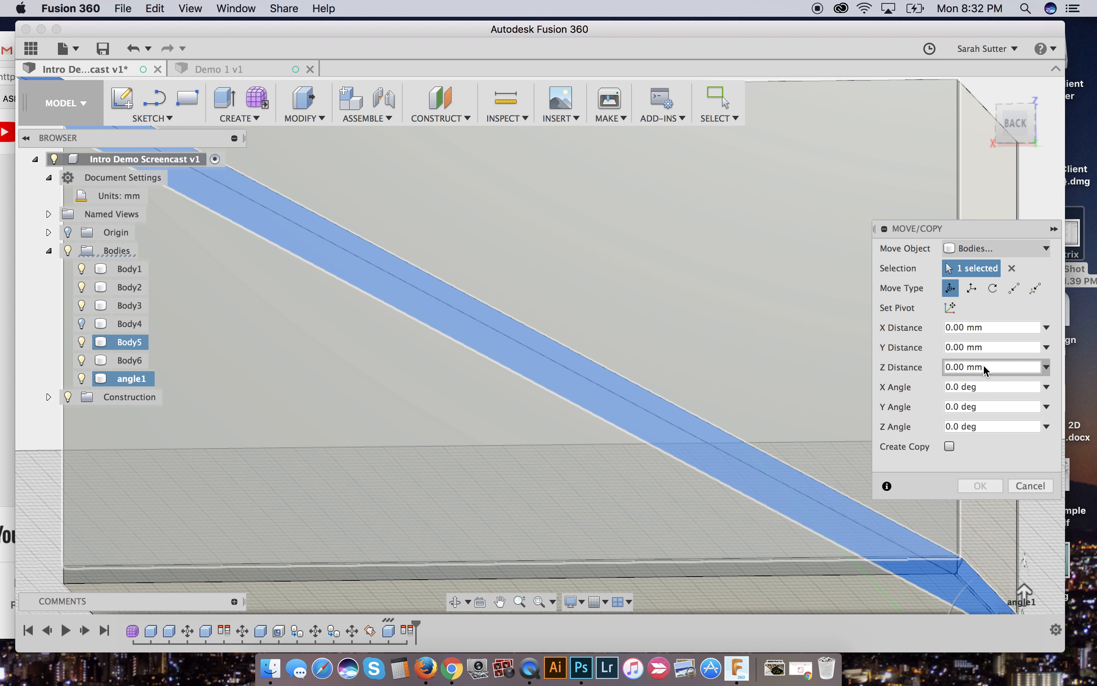
# Try rotating angle1 by a Z angle of 20 deg, and reset the Z angle to 0.
pyautogui.click(977, 425)
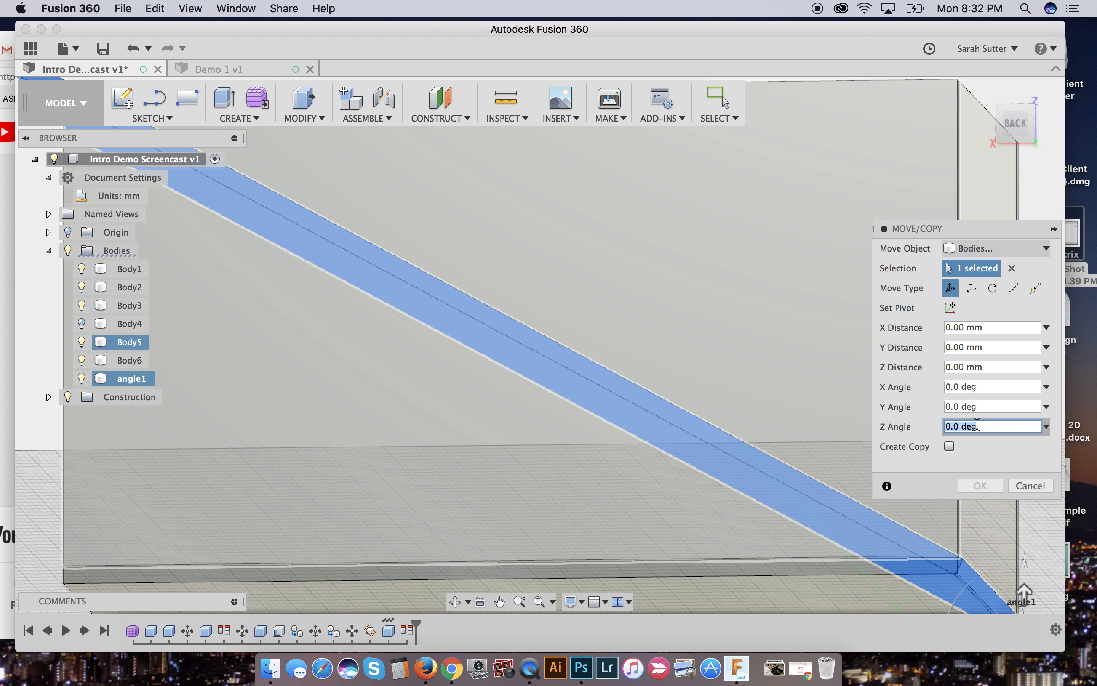
pyautogui.write('20')
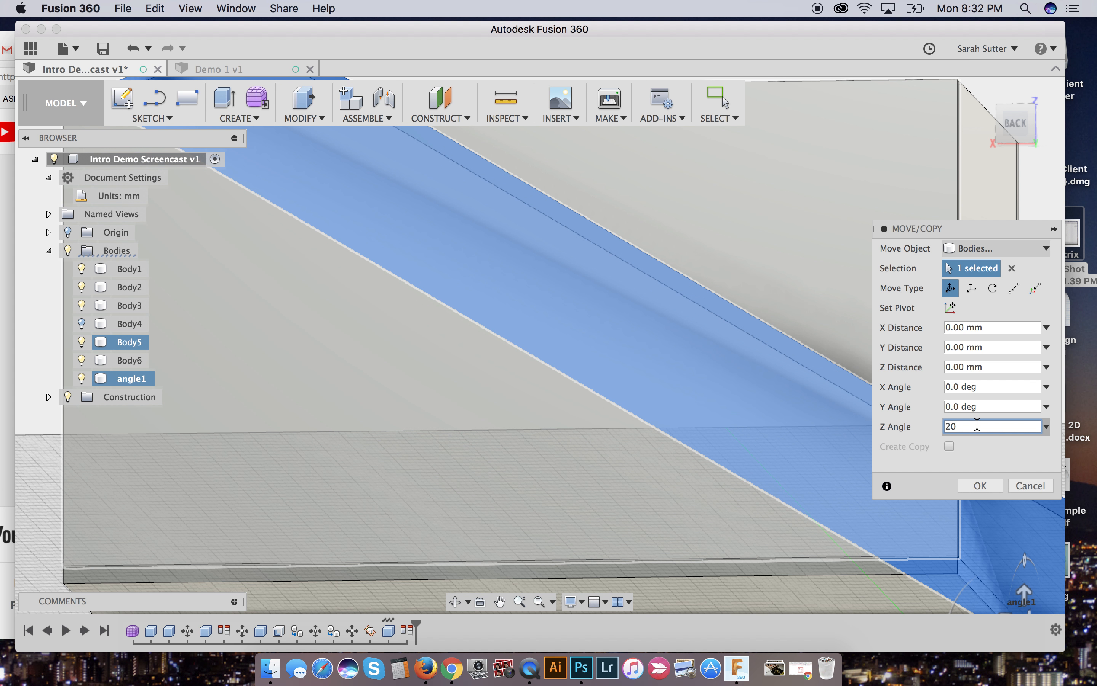
pyautogui.press('Tab')
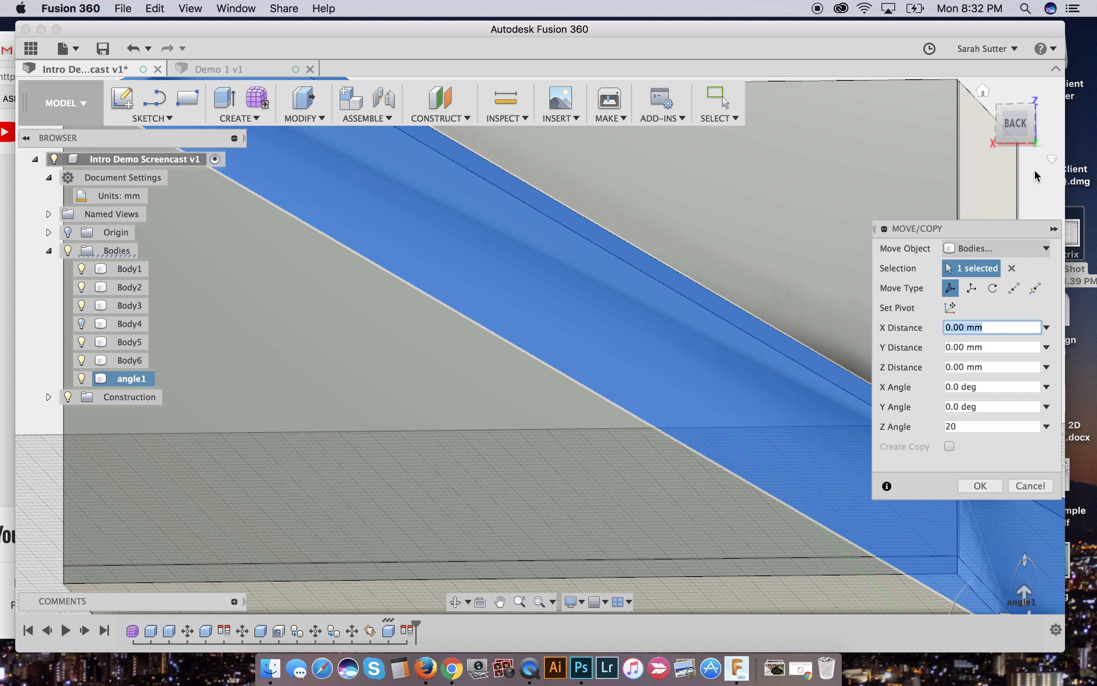
pyautogui.click(1027, 118)
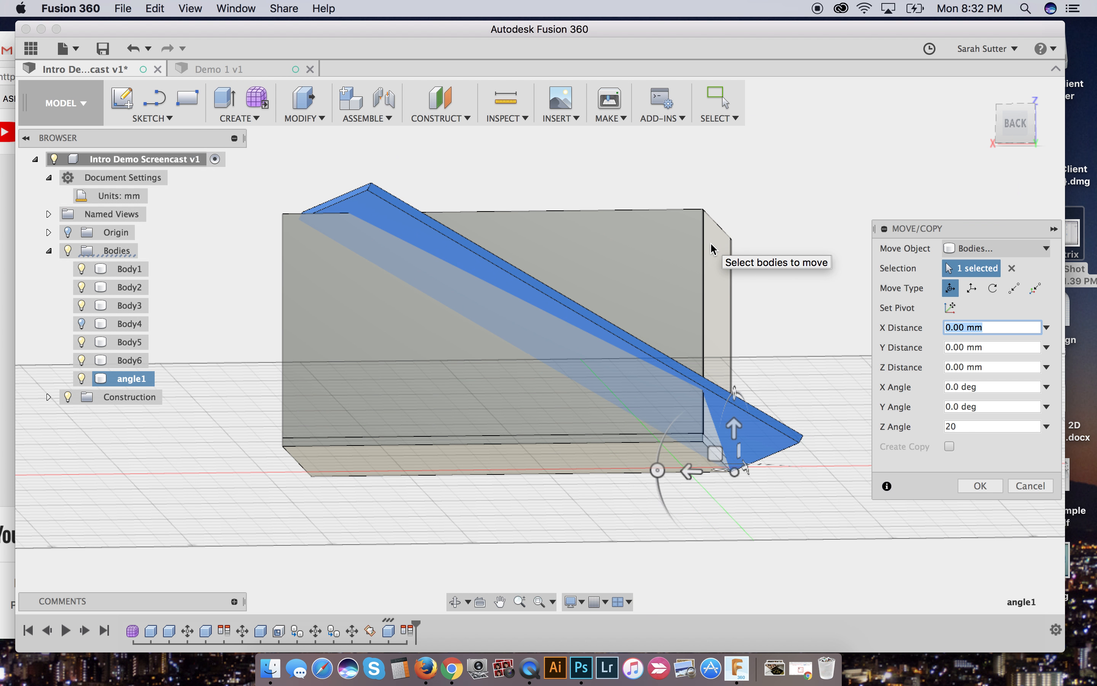
pyautogui.click(1005, 126)
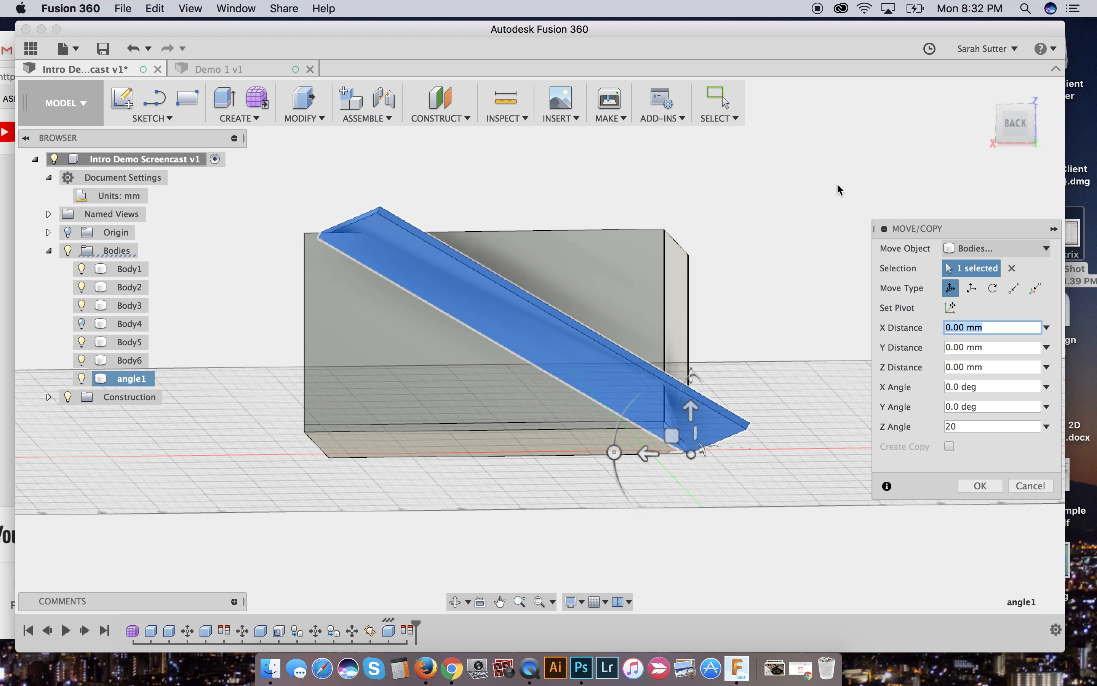
pyautogui.click(998, 109)
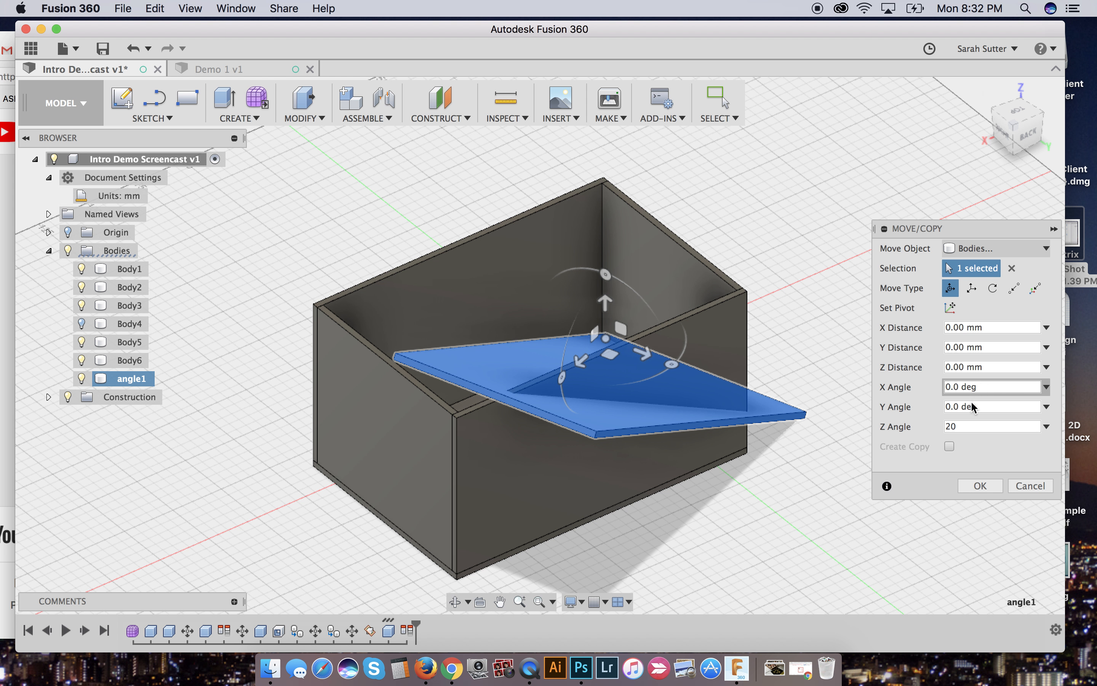
pyautogui.click(961, 426)
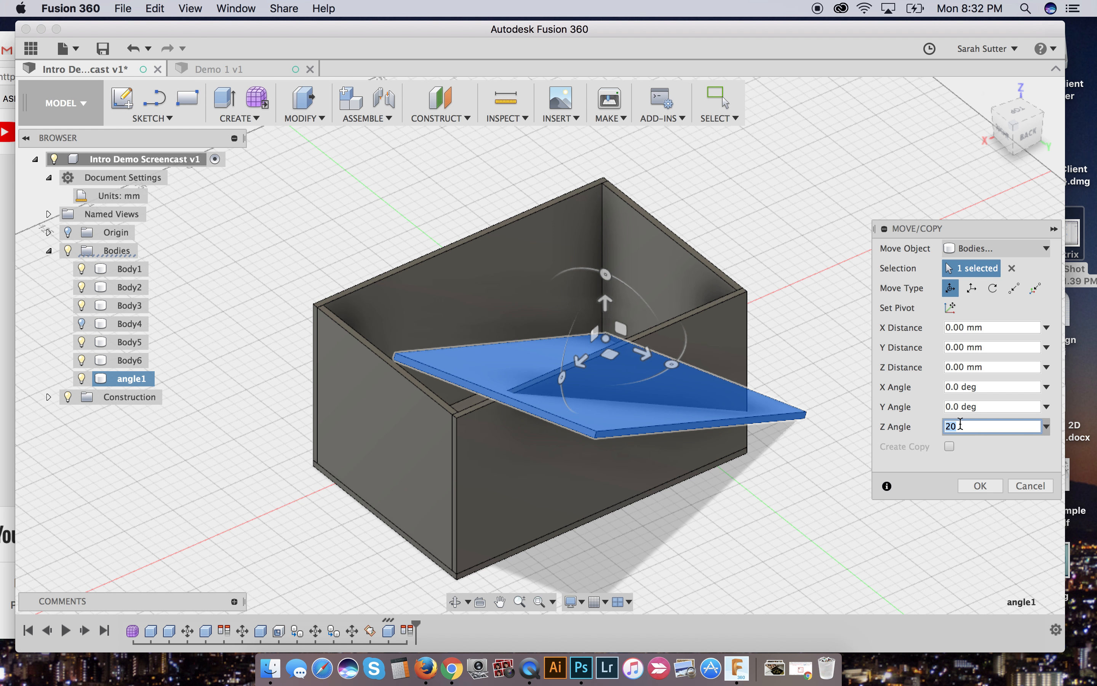
pyautogui.write('0')
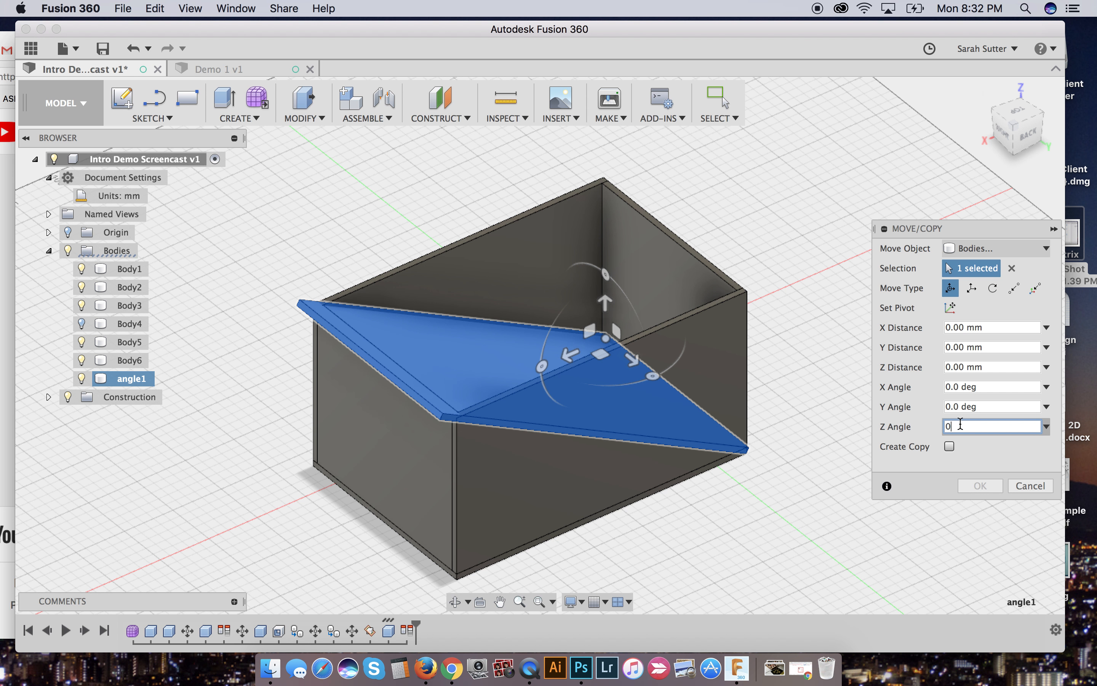
# Try rotating angle1 by a Y angle of 20 deg and check its slope against the box.
pyautogui.click(953, 408)
pyautogui.press('BackSpace')
pyautogui.write('2')
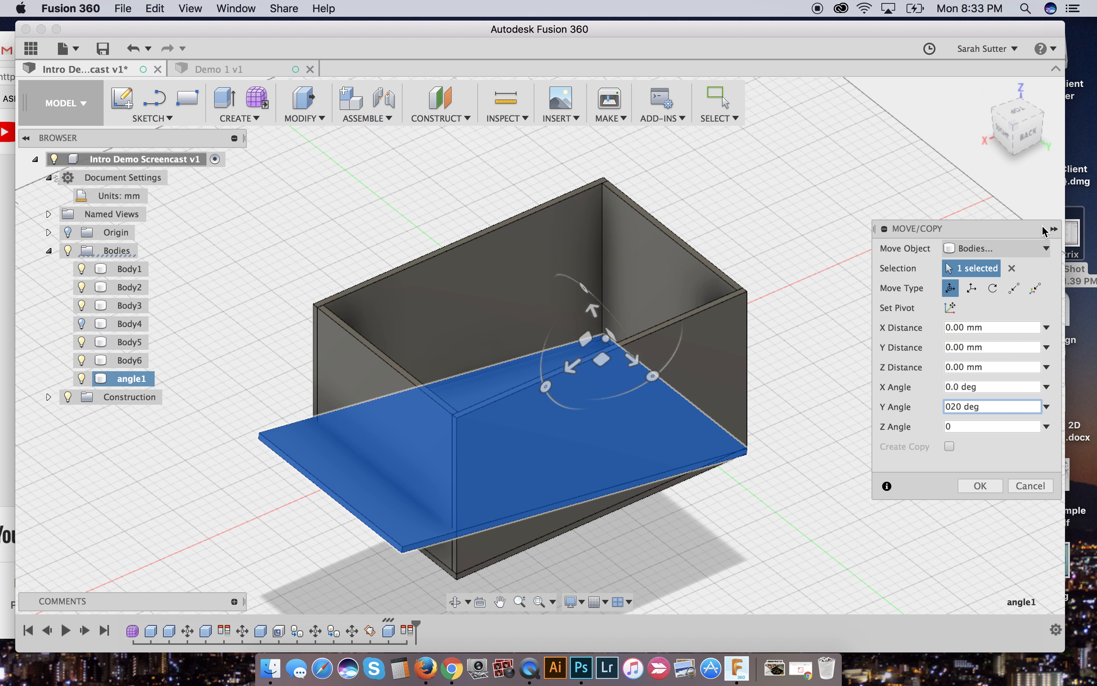
pyautogui.click(1014, 145)
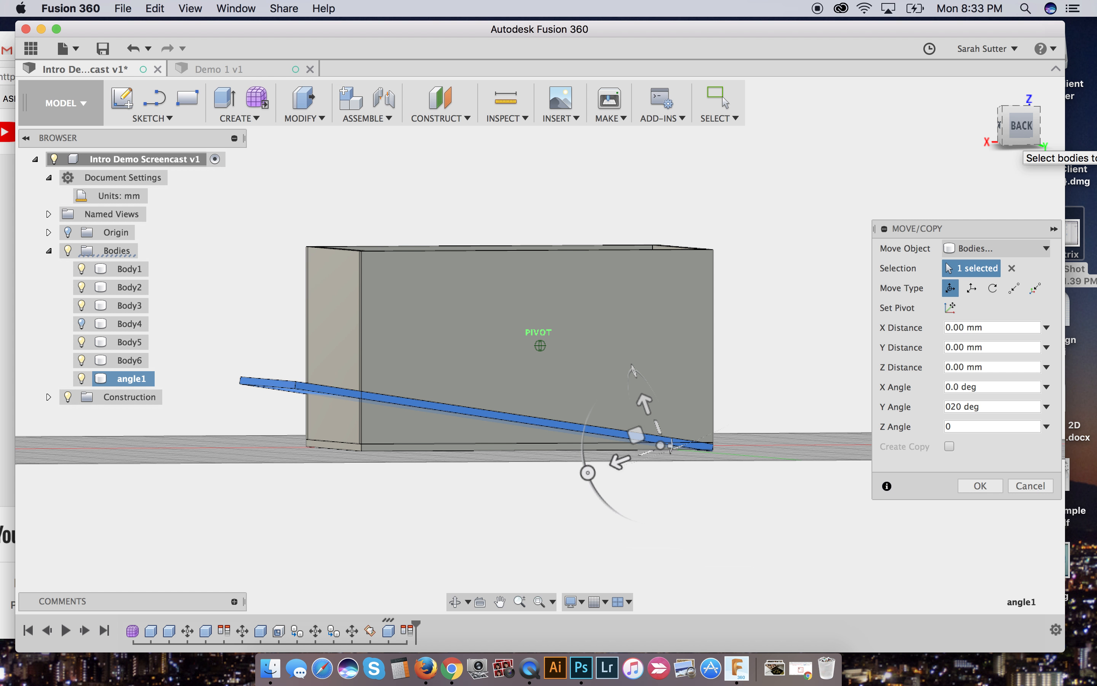
pyautogui.moveTo(1014, 136)
pyautogui.mouseDown()
pyautogui.moveTo(1024, 148)
pyautogui.moveTo(1014, 141)
pyautogui.mouseUp()
# Try rotating angle1 the opposite way with a Y angle of -20 deg, and clear that value.
pyautogui.click(953, 405)
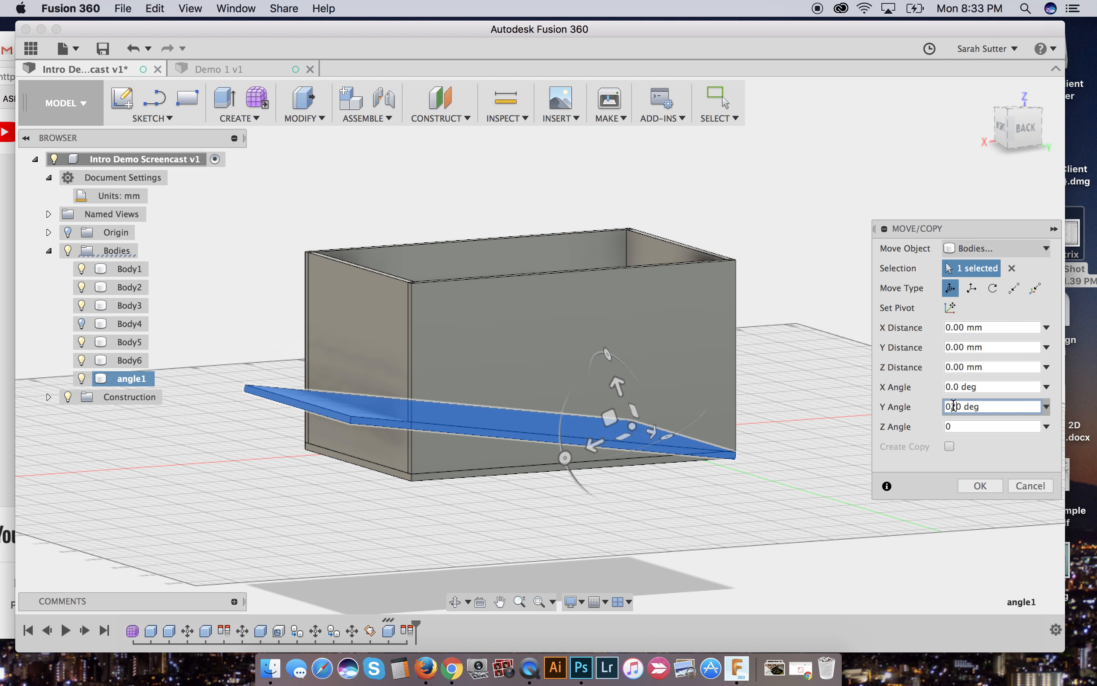
pyautogui.press('BackSpace')
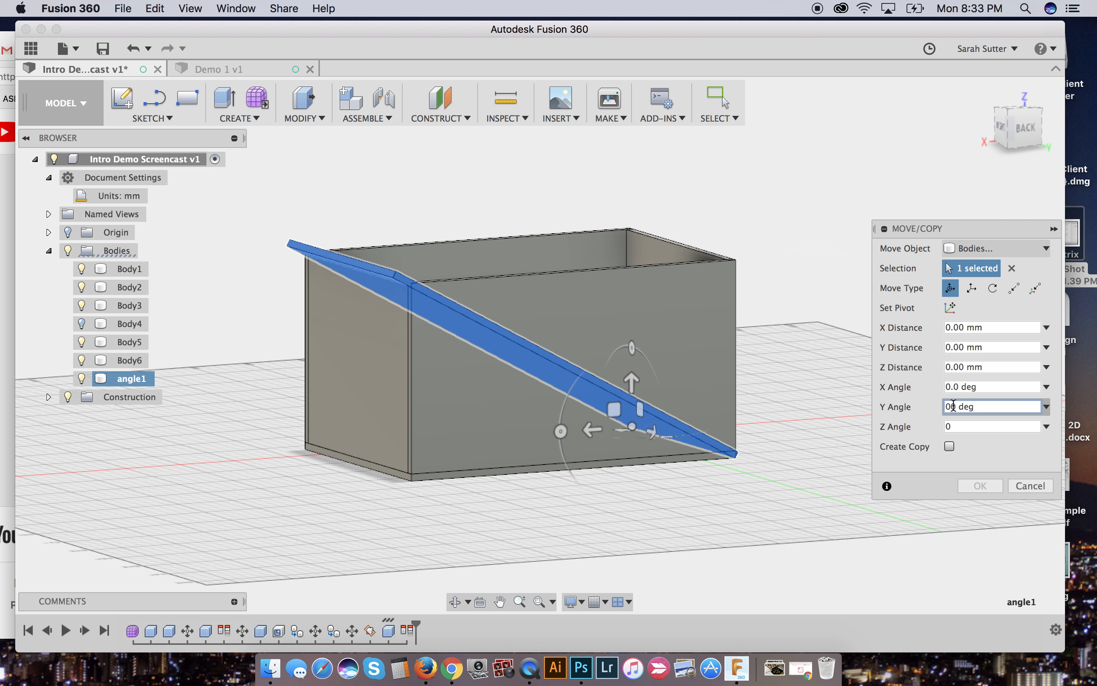
pyautogui.write('9')
pyautogui.press('BackSpace')
pyautogui.write('.2')
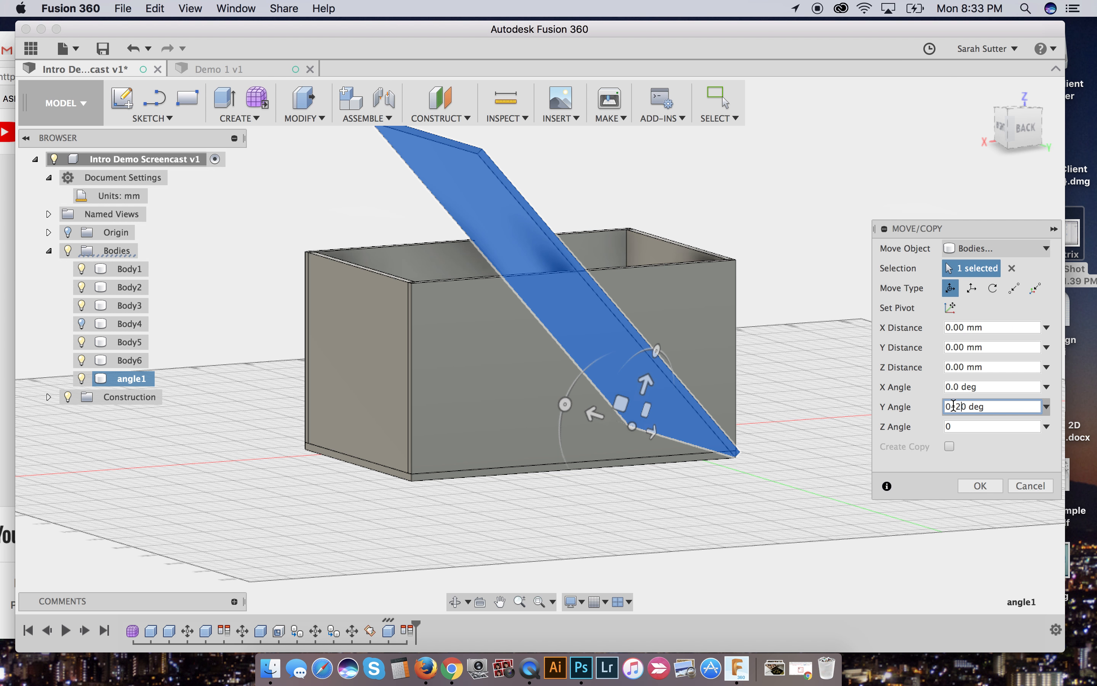
pyautogui.press('BackSpace')
pyautogui.press('BackSpace')
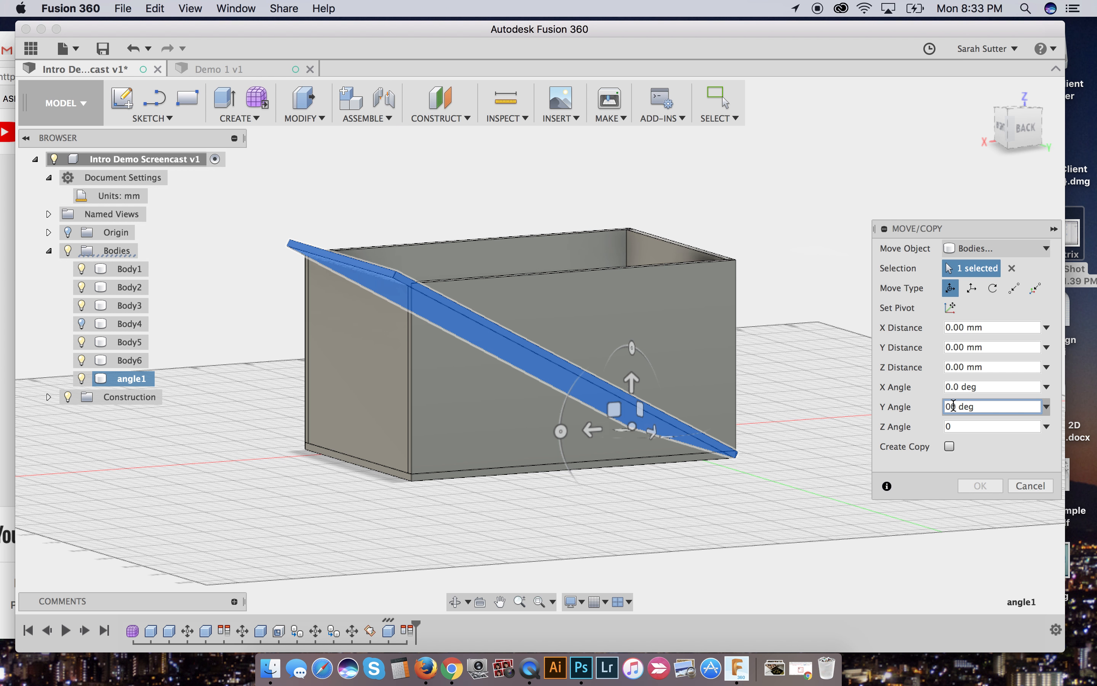
# Try steeper Y angles of 40 deg and -40 deg on angle1, and clear the value.
pyautogui.write('.0')
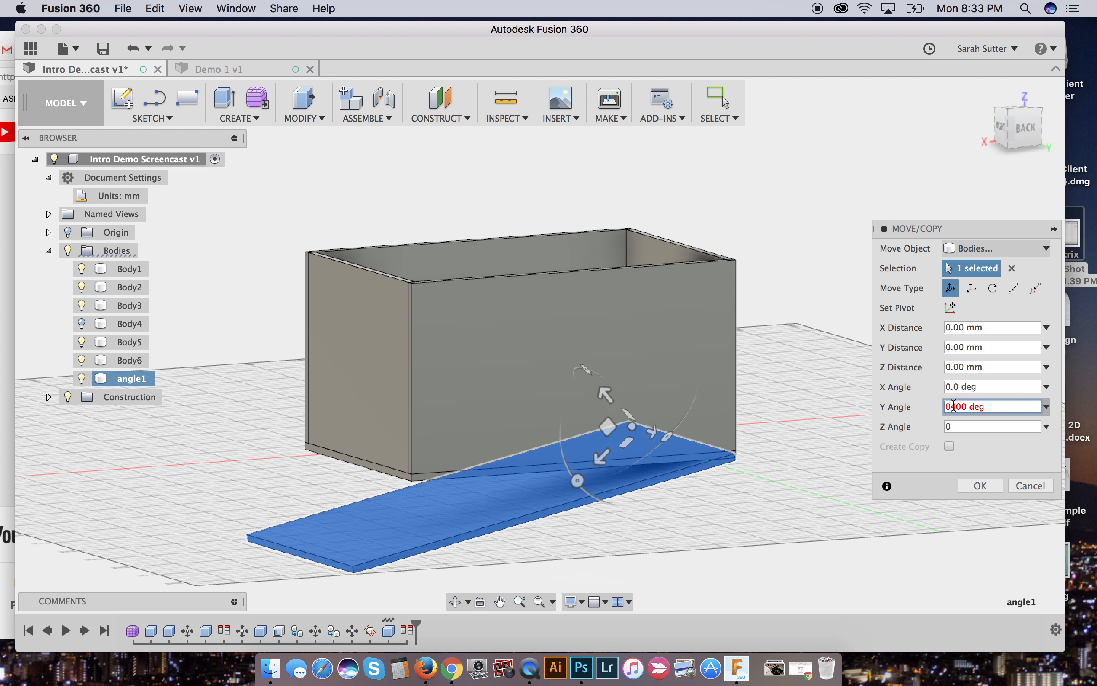
pyautogui.press('BackSpace')
pyautogui.press('BackSpace')
pyautogui.press('BackSpace')
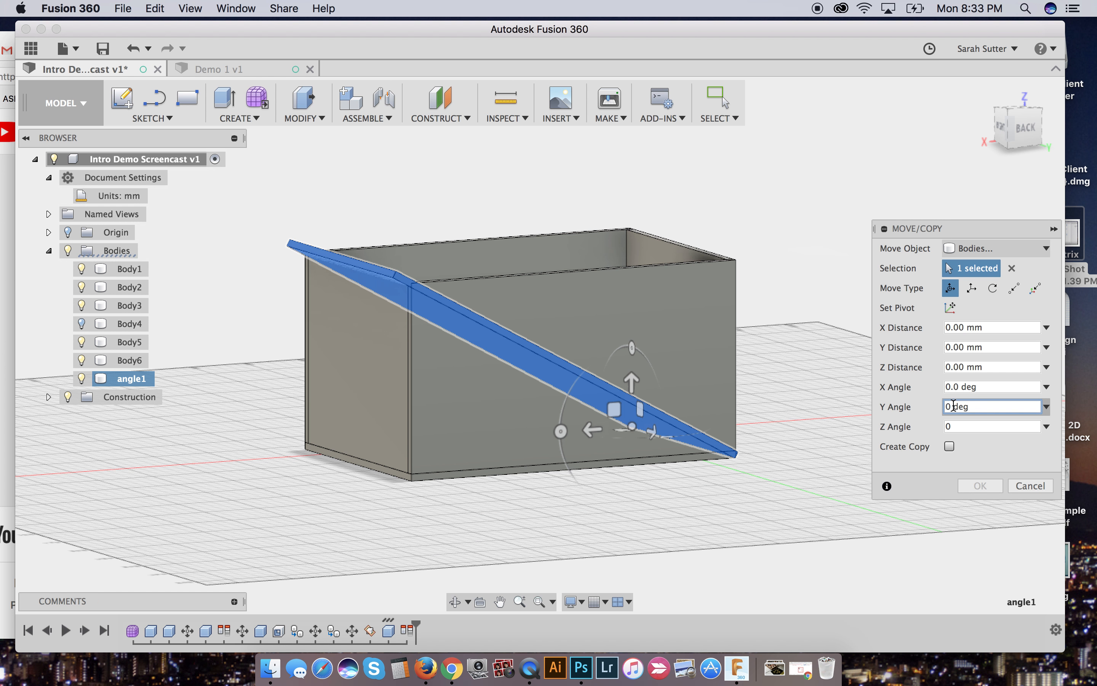
pyautogui.write('4')
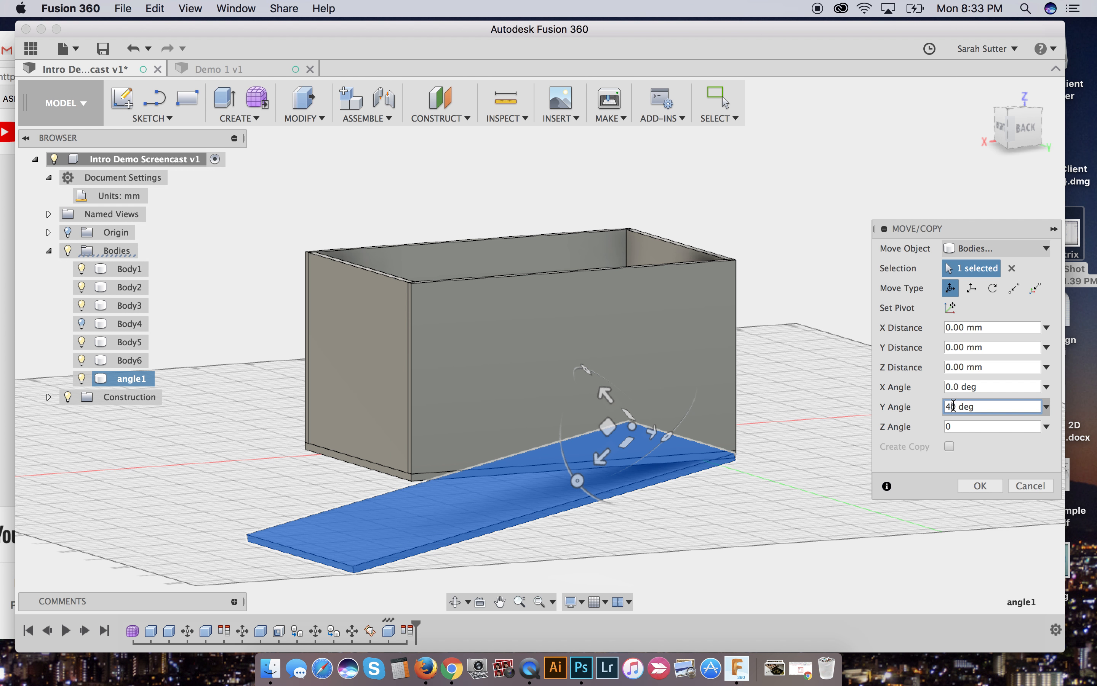
pyautogui.write('-')
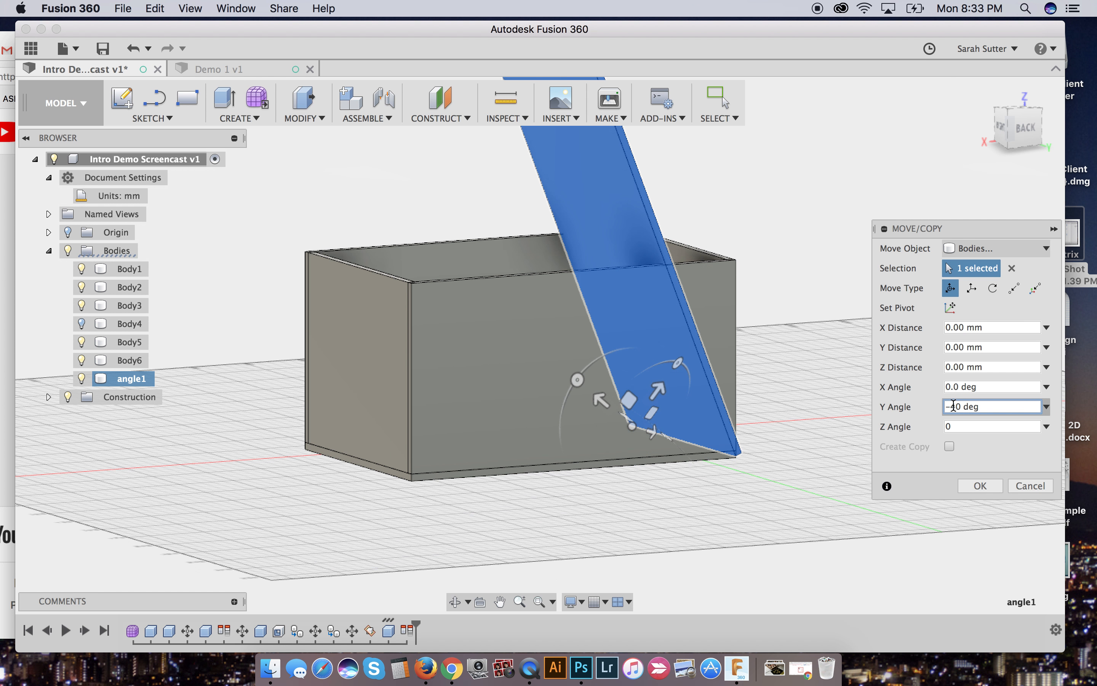
pyautogui.press('BackSpace')
pyautogui.press('Delete')
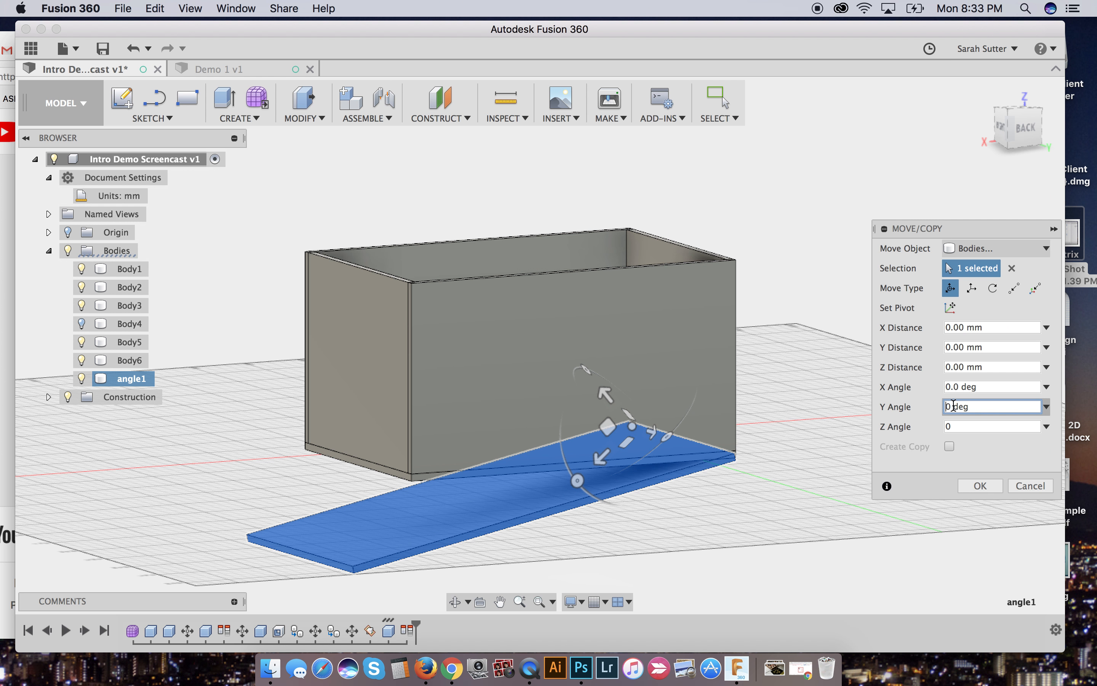
# Try Y angles of 100 deg and -100 deg on angle1.
pyautogui.write('10')
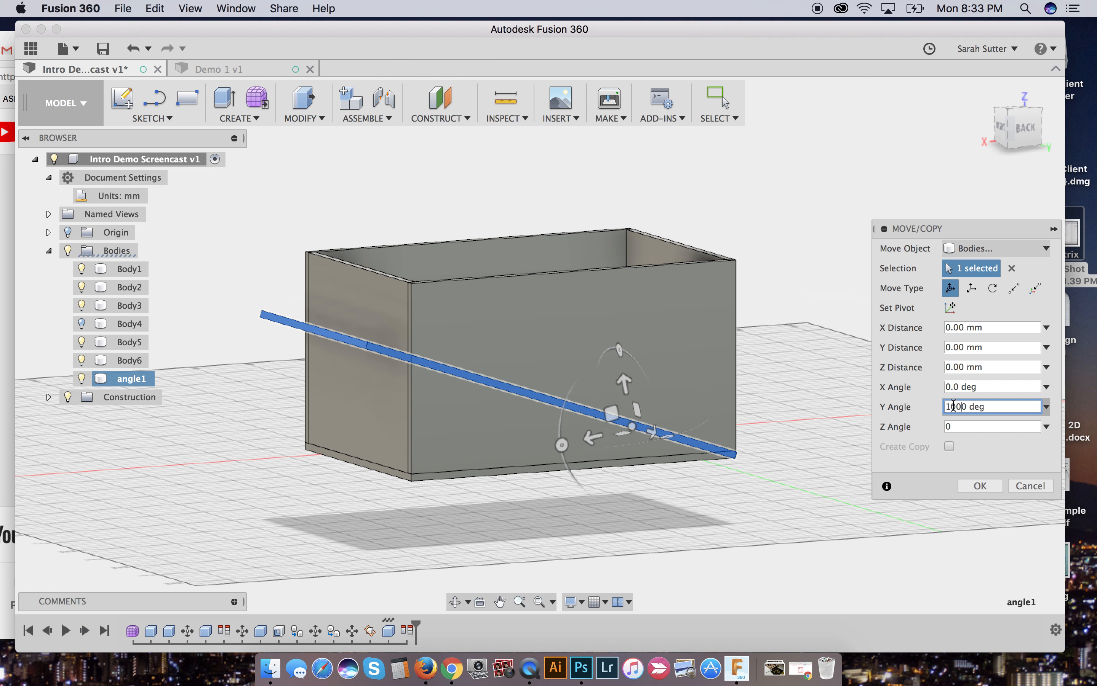
pyautogui.press('BackSpace')
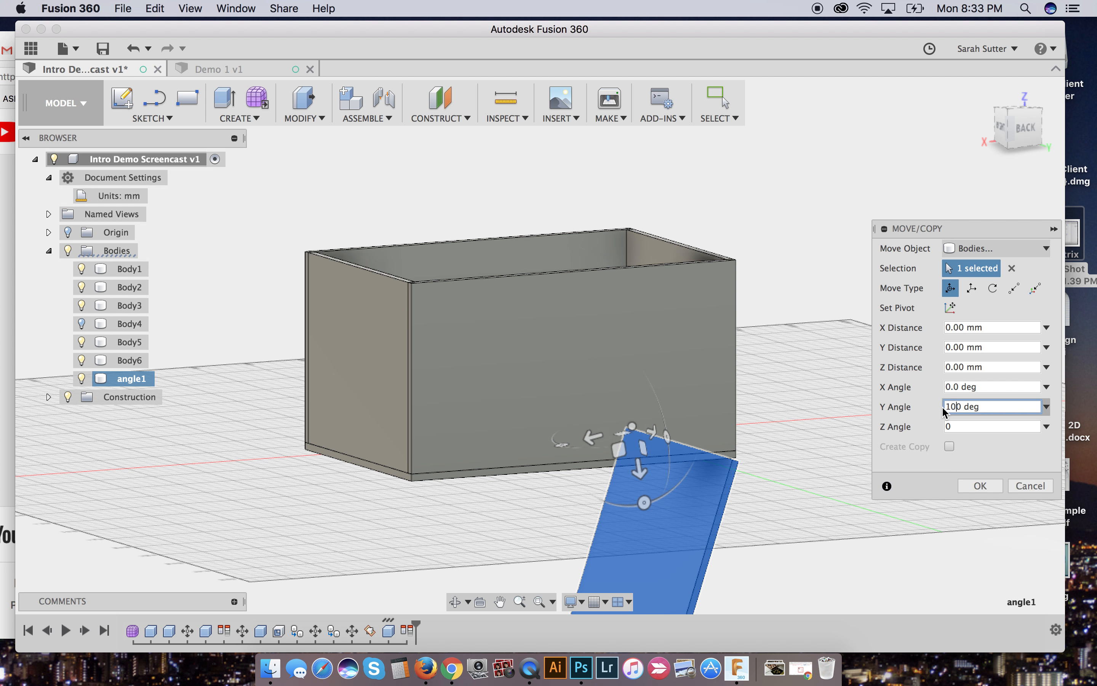
pyautogui.write('-')
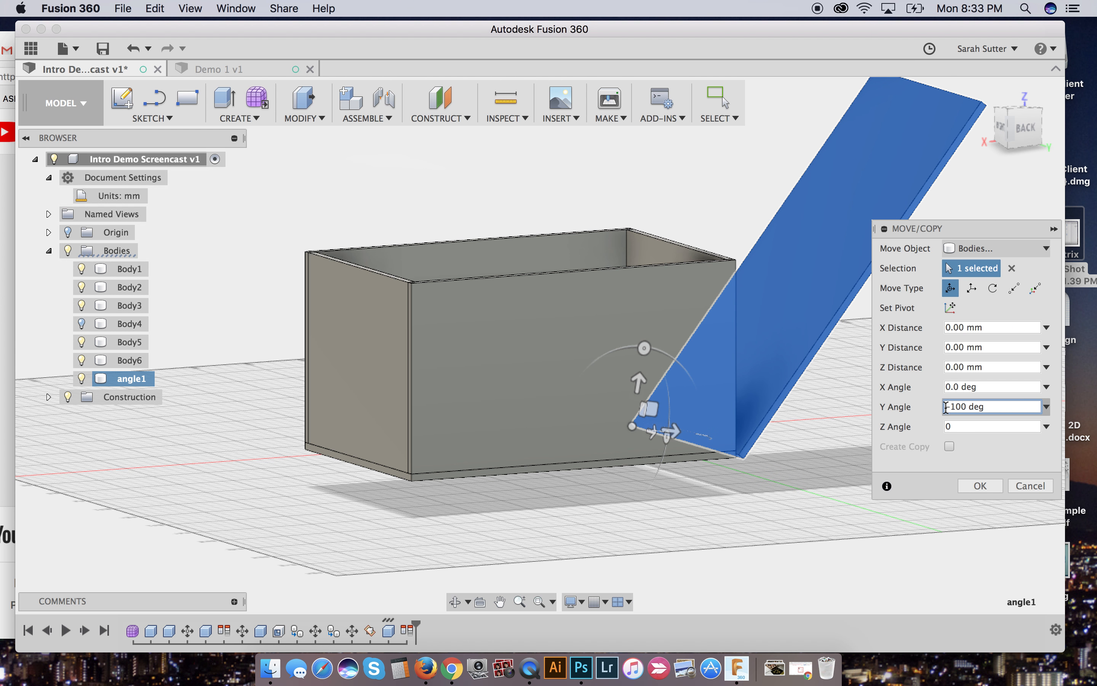
# Set angle1's Y angle to 10 deg and complete the move.
pyautogui.tripleClick(954, 404)
pyautogui.write('10')
pyautogui.press('Tab')
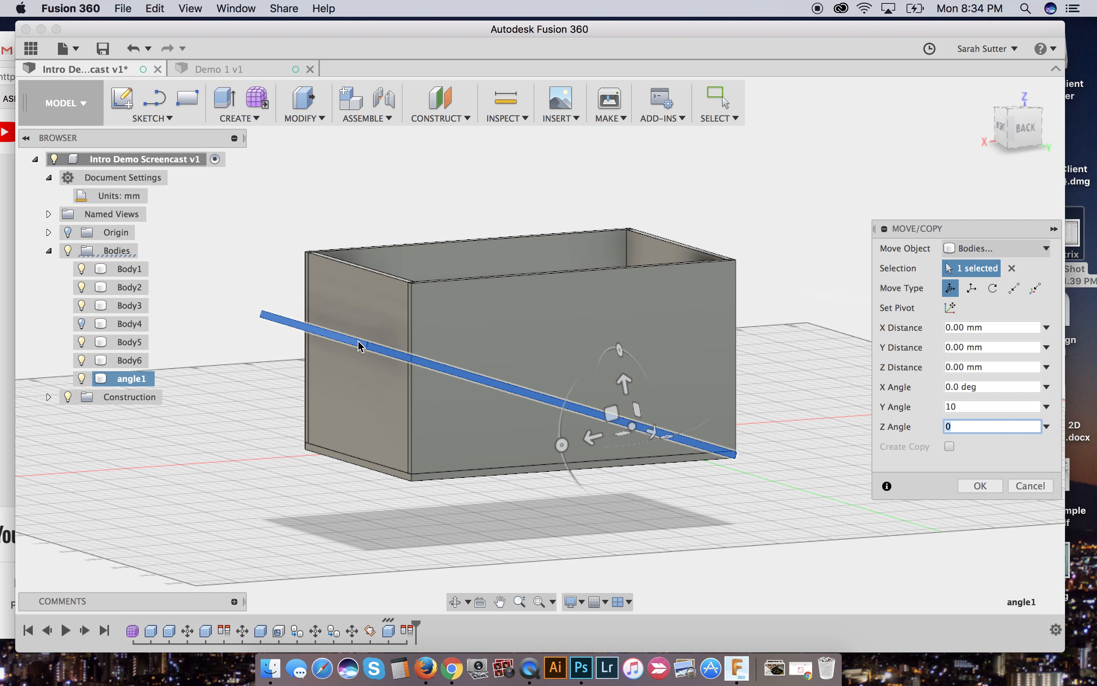
pyautogui.click(978, 486)
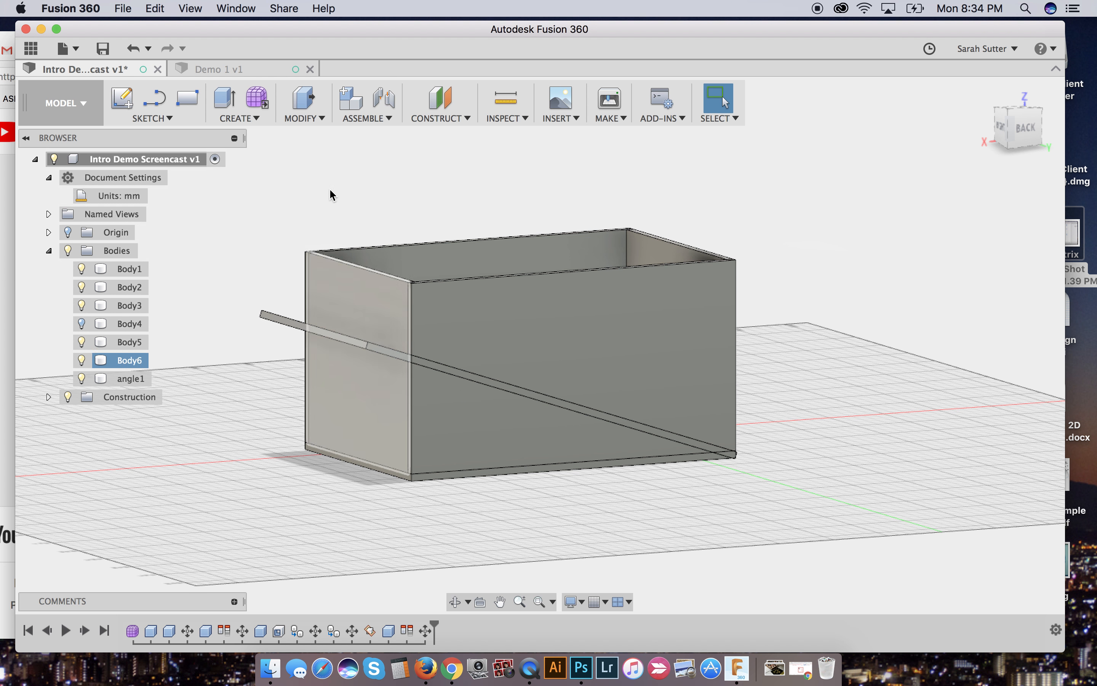
# Align the lower 100 mm edge at angle1's raised end with the outer top edge of the box's short end wall.
pyautogui.click(318, 118)
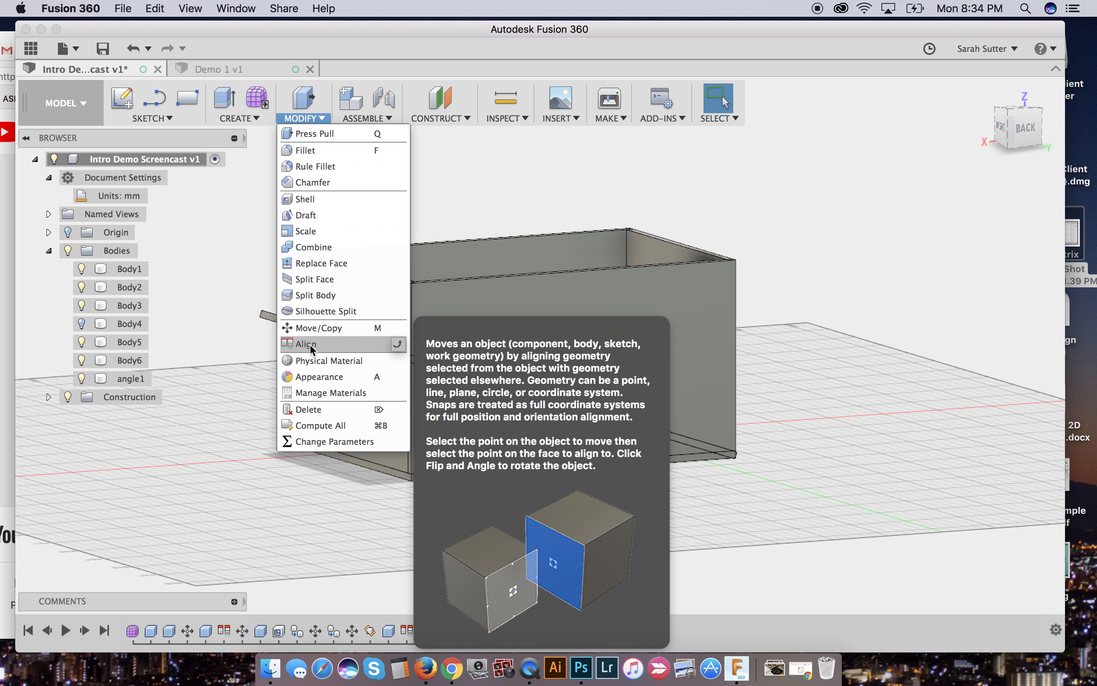
pyautogui.click(310, 344)
pyautogui.click(319, 341)
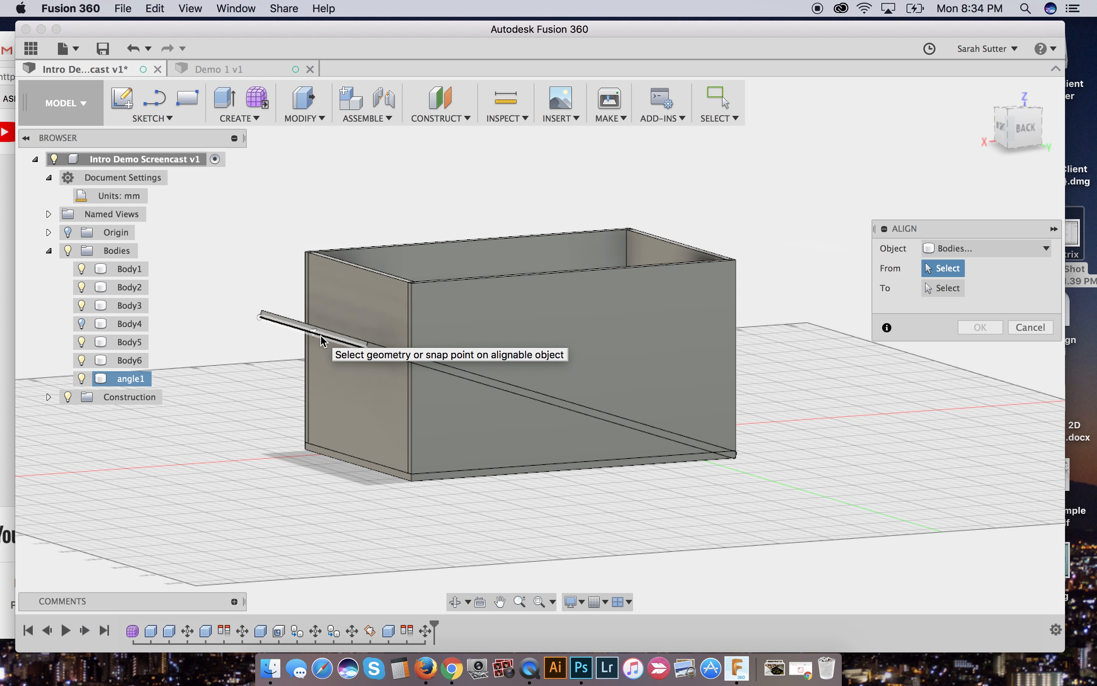
pyautogui.click(321, 336)
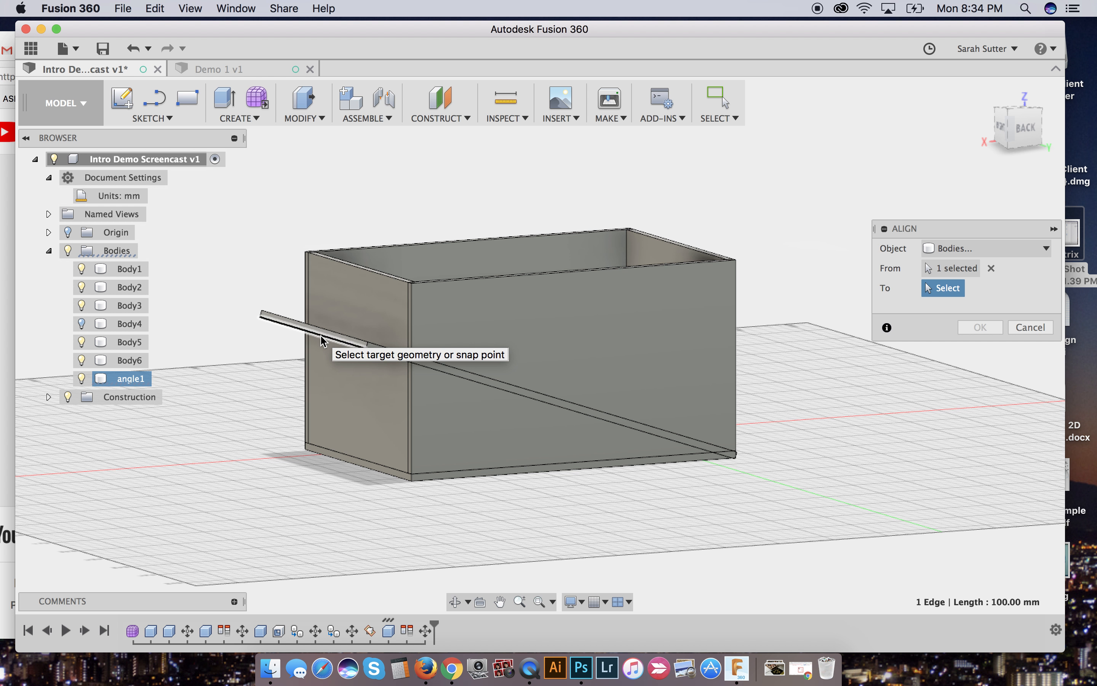
pyautogui.click(369, 271)
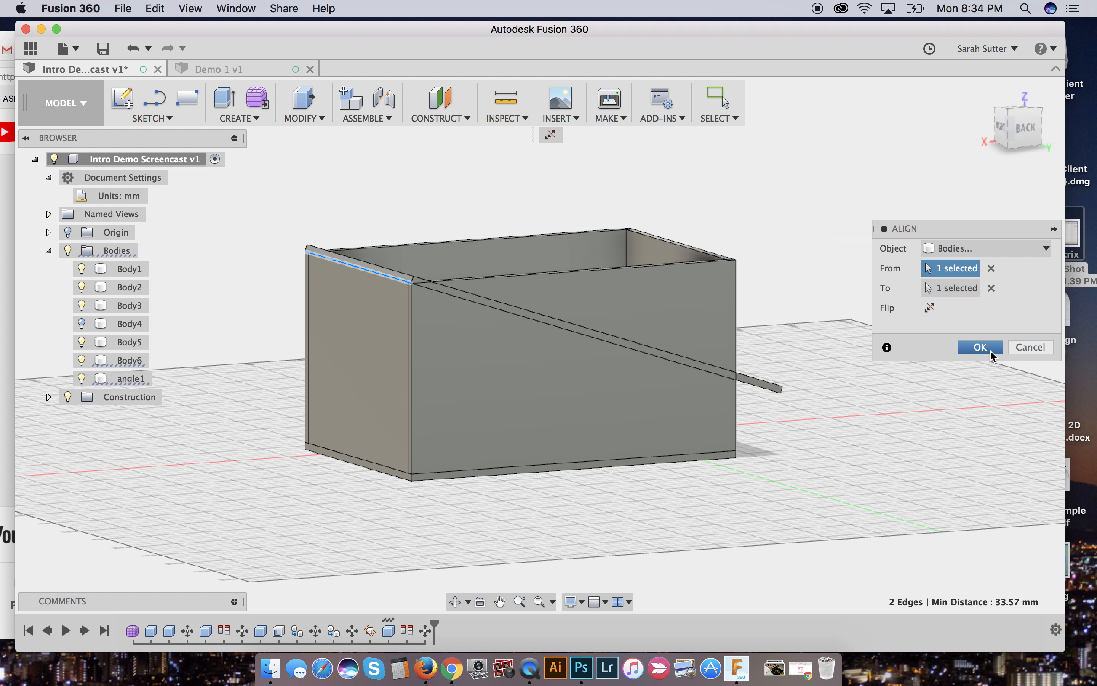
pyautogui.click(981, 348)
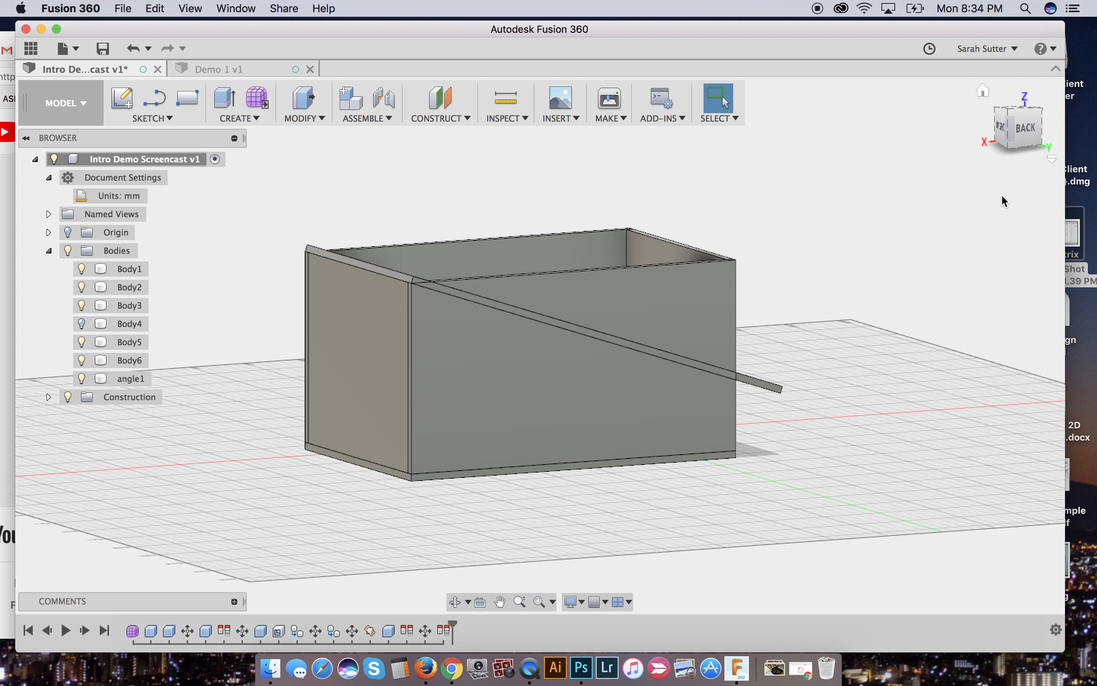
pyautogui.moveTo(1006, 131)
pyautogui.mouseDown()
pyautogui.moveTo(1053, 145)
pyautogui.moveTo(27, 165)
pyautogui.moveTo(1088, 194)
pyautogui.moveTo(998, 159)
pyautogui.moveTo(1058, 122)
pyautogui.moveTo(1079, 136)
pyautogui.moveTo(1074, 121)
pyautogui.moveTo(1028, 142)
pyautogui.moveTo(1048, 153)
pyautogui.moveTo(1000, 115)
pyautogui.mouseUp()
pyautogui.click(1000, 115)
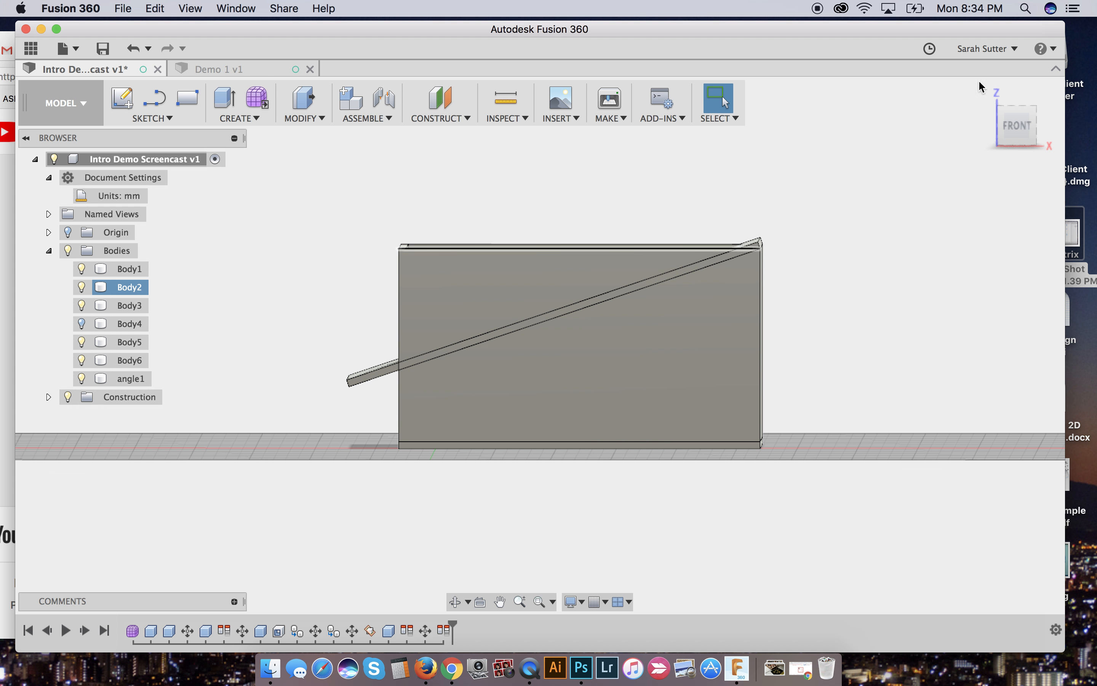
# Sketch a two-point rectangle 4 mm high and 70 mm wide on angle1's face, just inside the short wall it passes through.
pyautogui.click(1043, 146)
pyautogui.moveTo(1056, 150)
pyautogui.mouseDown()
pyautogui.moveTo(1037, 173)
pyautogui.moveTo(1039, 197)
pyautogui.moveTo(1014, 114)
pyautogui.mouseUp()
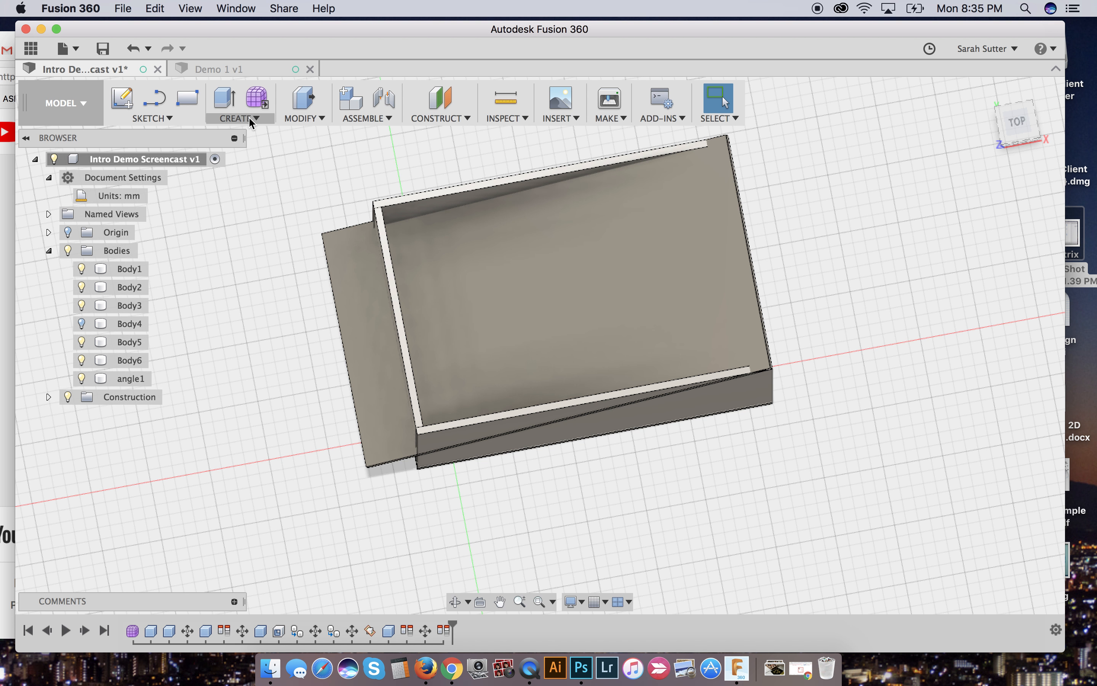
pyautogui.click(166, 119)
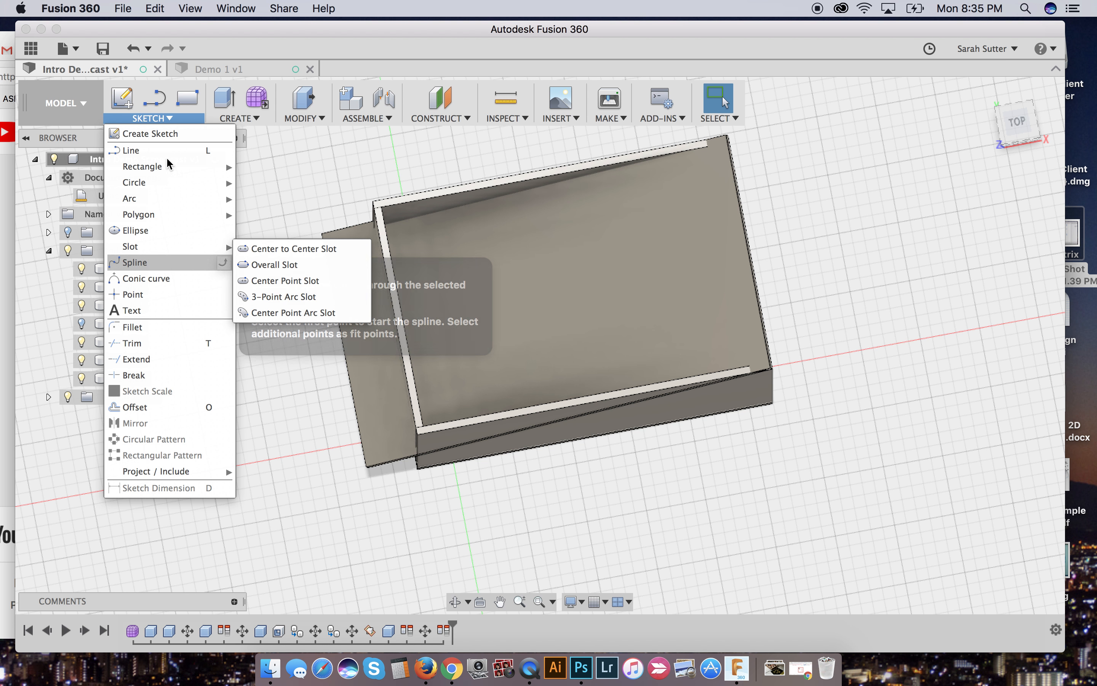
pyautogui.moveTo(164, 168)
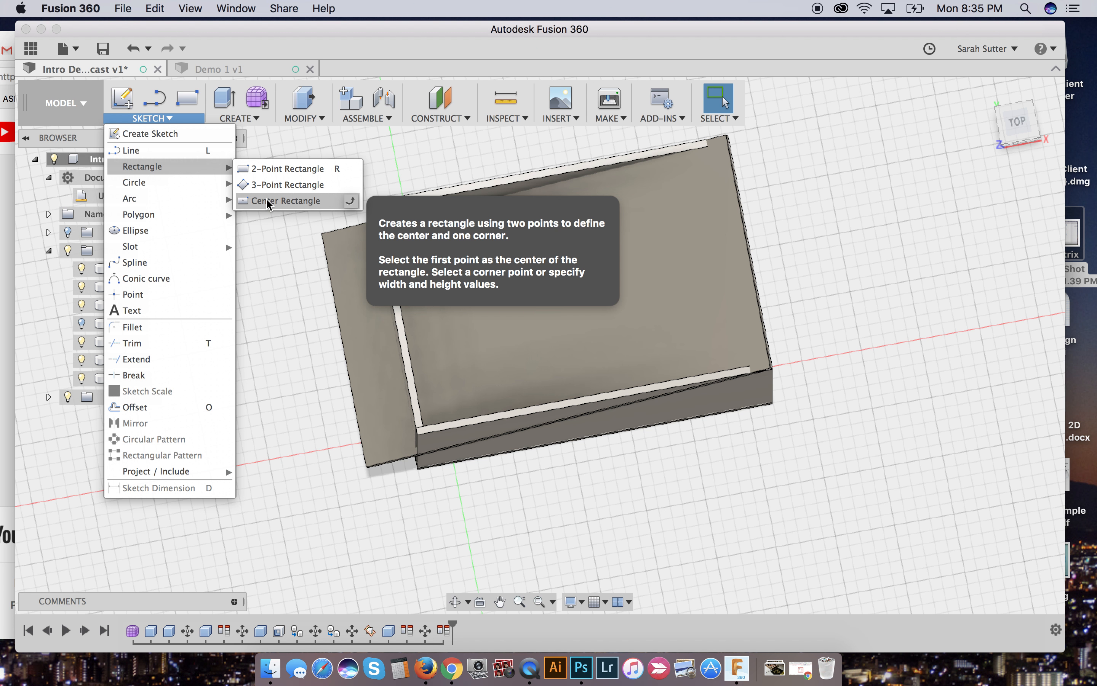
pyautogui.click(279, 168)
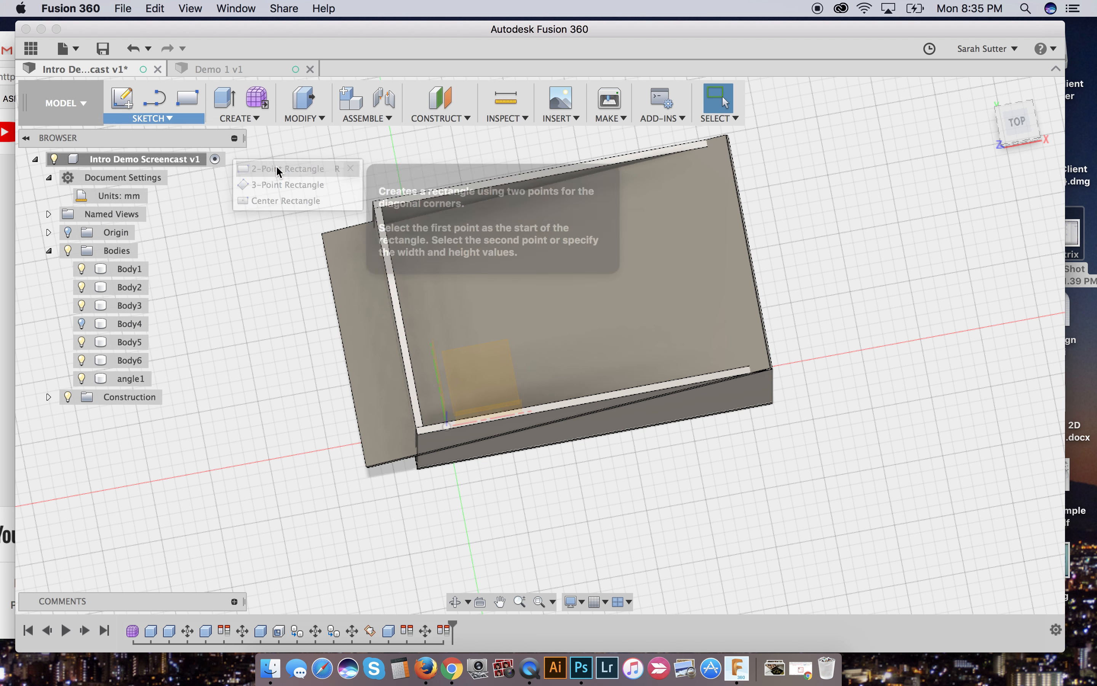
pyautogui.click(425, 262)
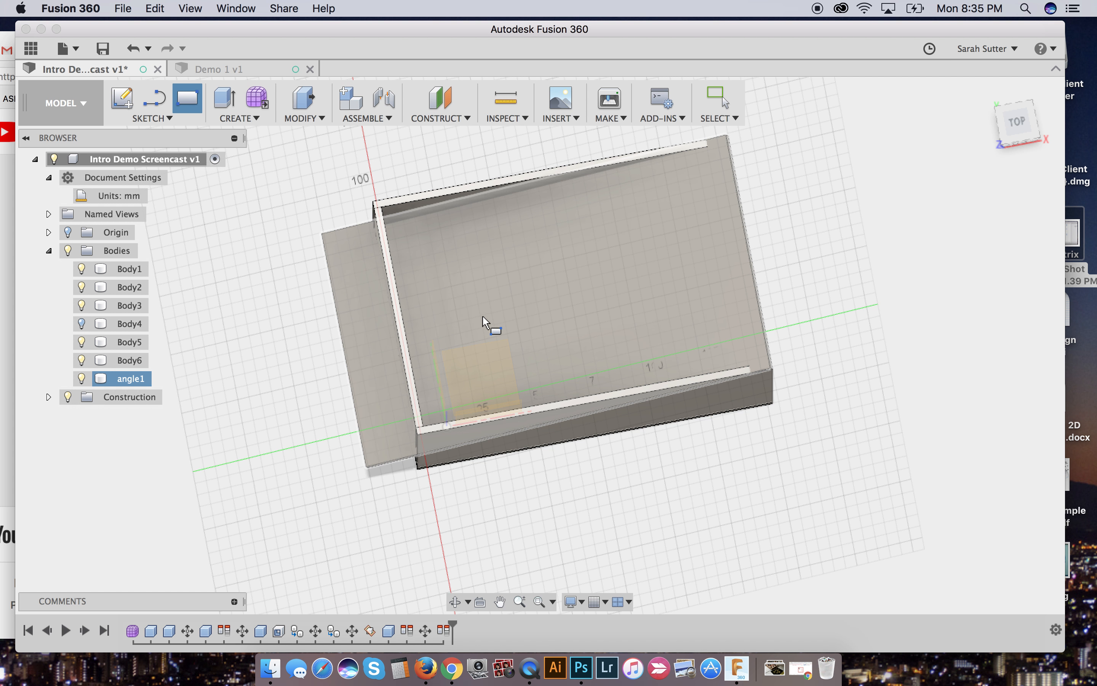
pyautogui.click(412, 257)
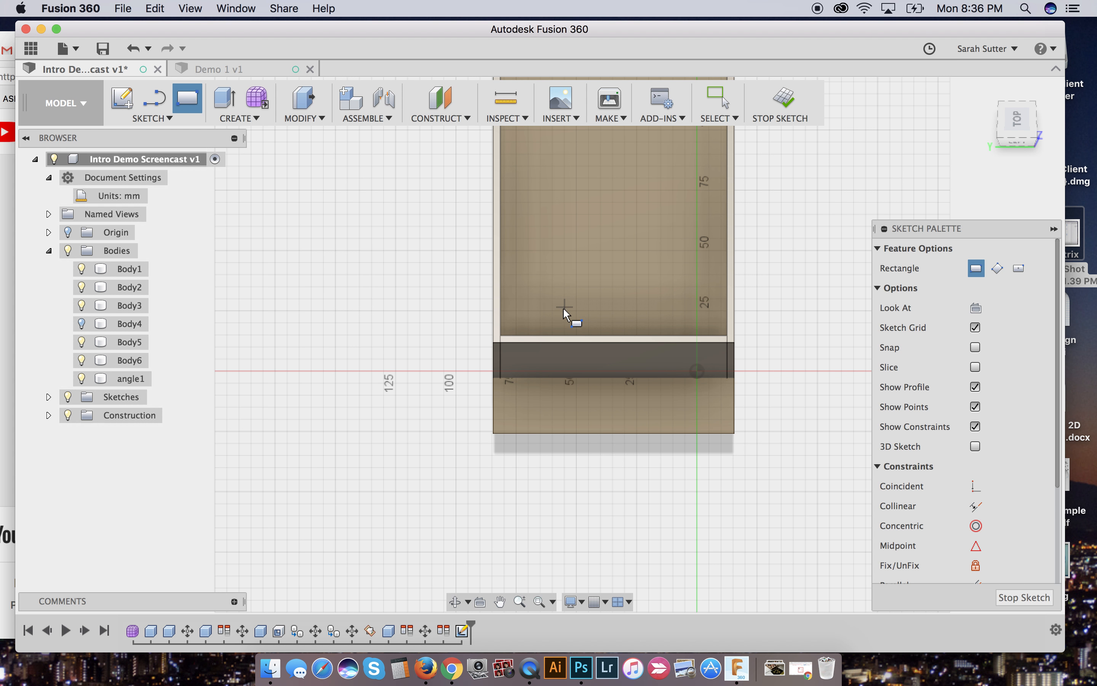
pyautogui.click(539, 312)
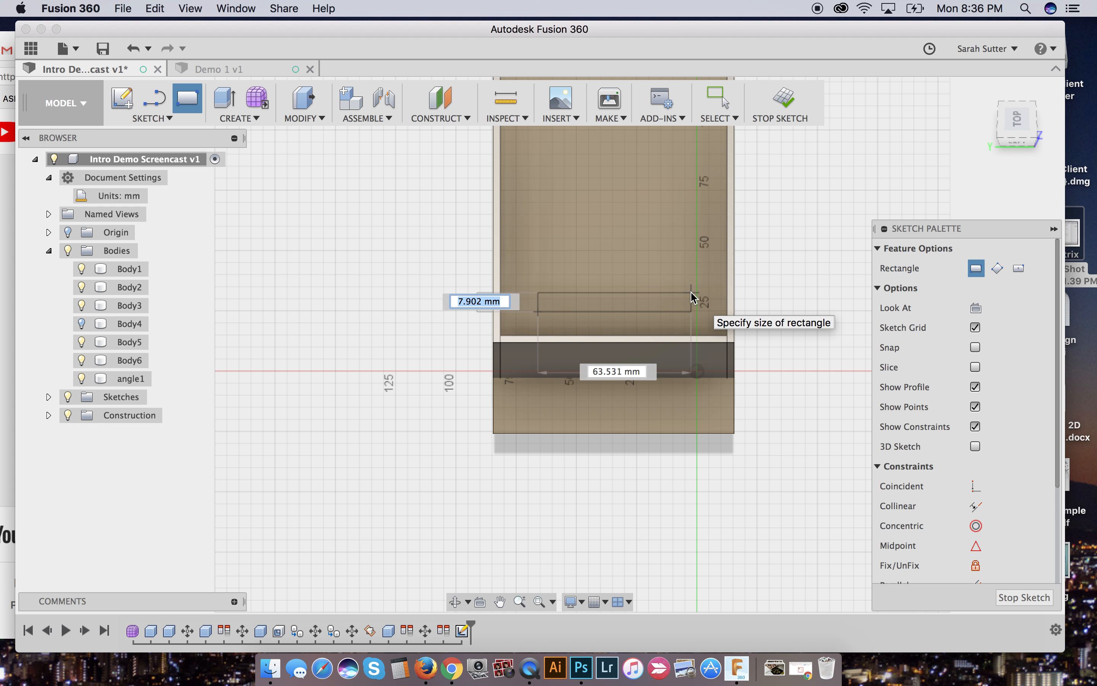
pyautogui.write('4mm')
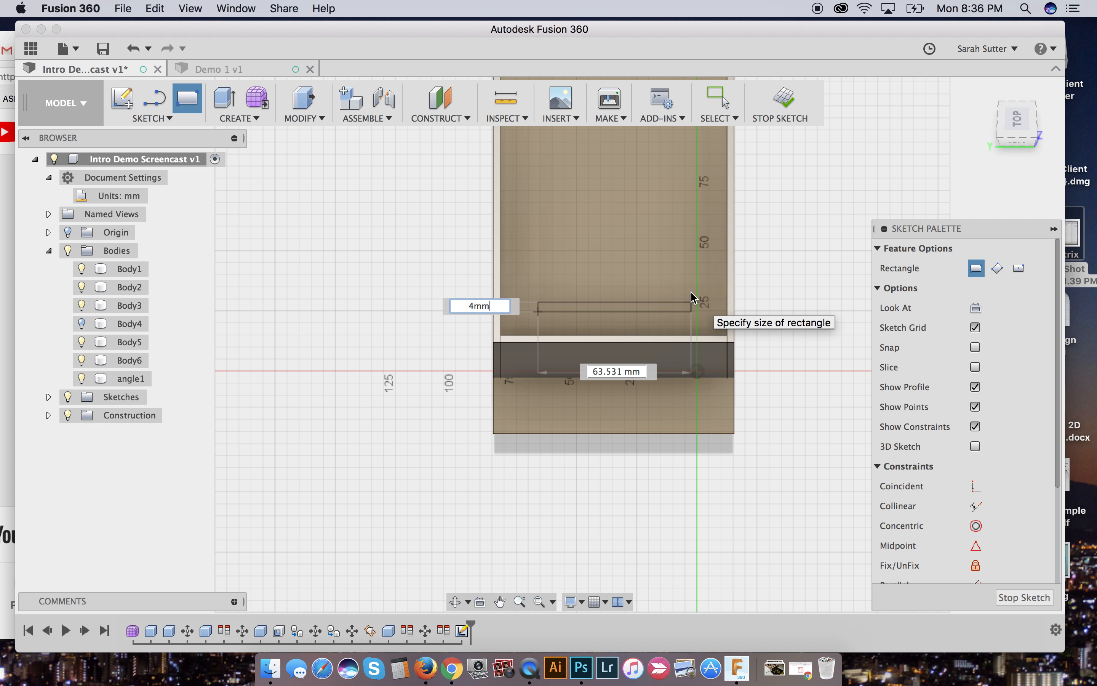
pyautogui.press('Tab')
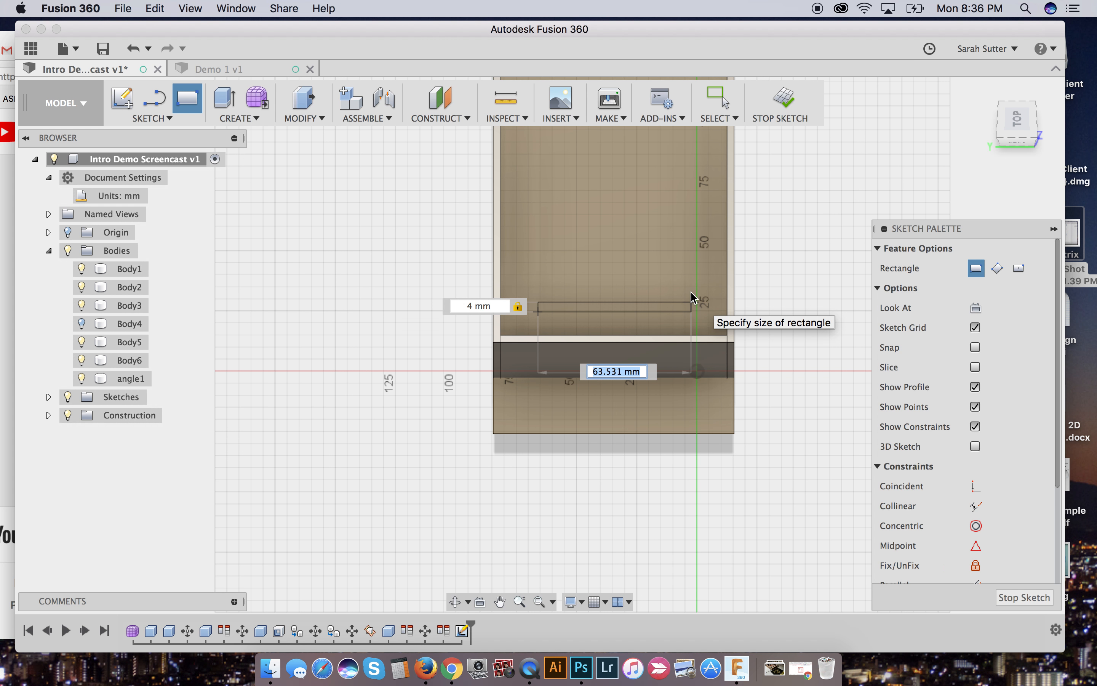
pyautogui.write('70mm')
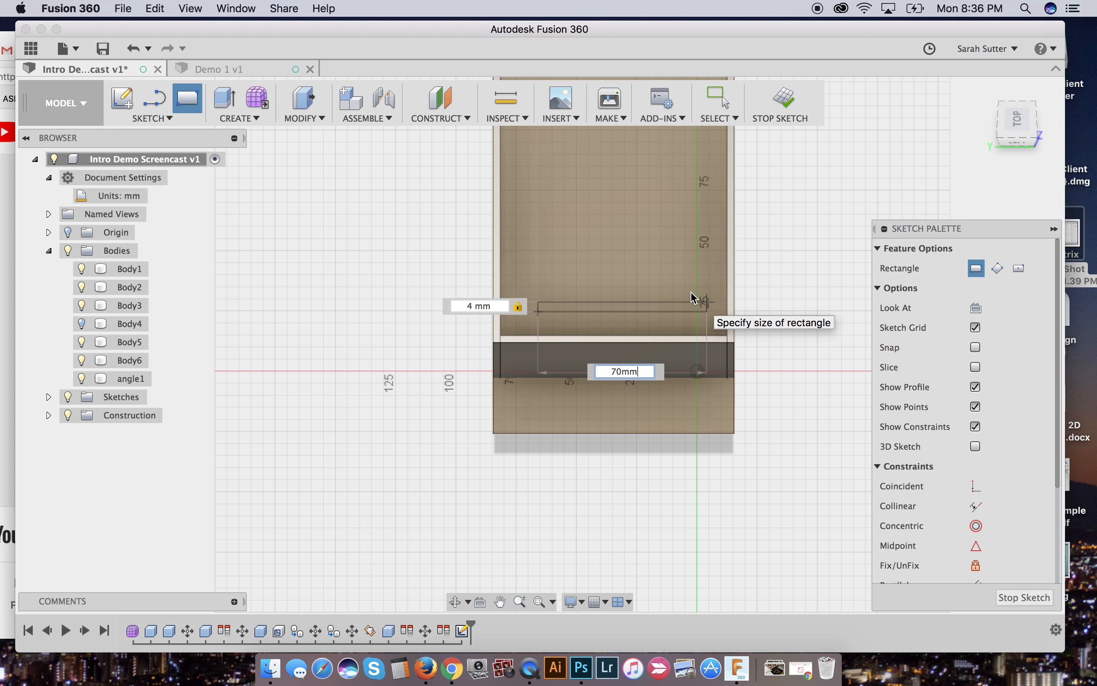
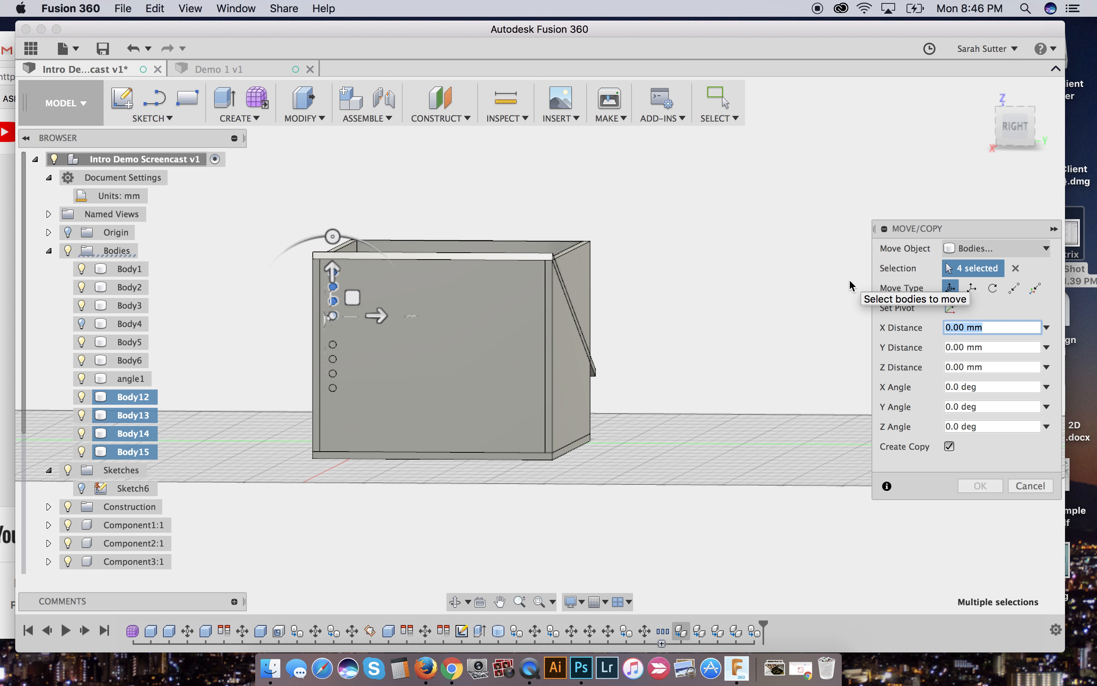
# Move the cylinder bodies Body12 to Body15 by 6 mm in X to form a second column.
pyautogui.write('6mm')
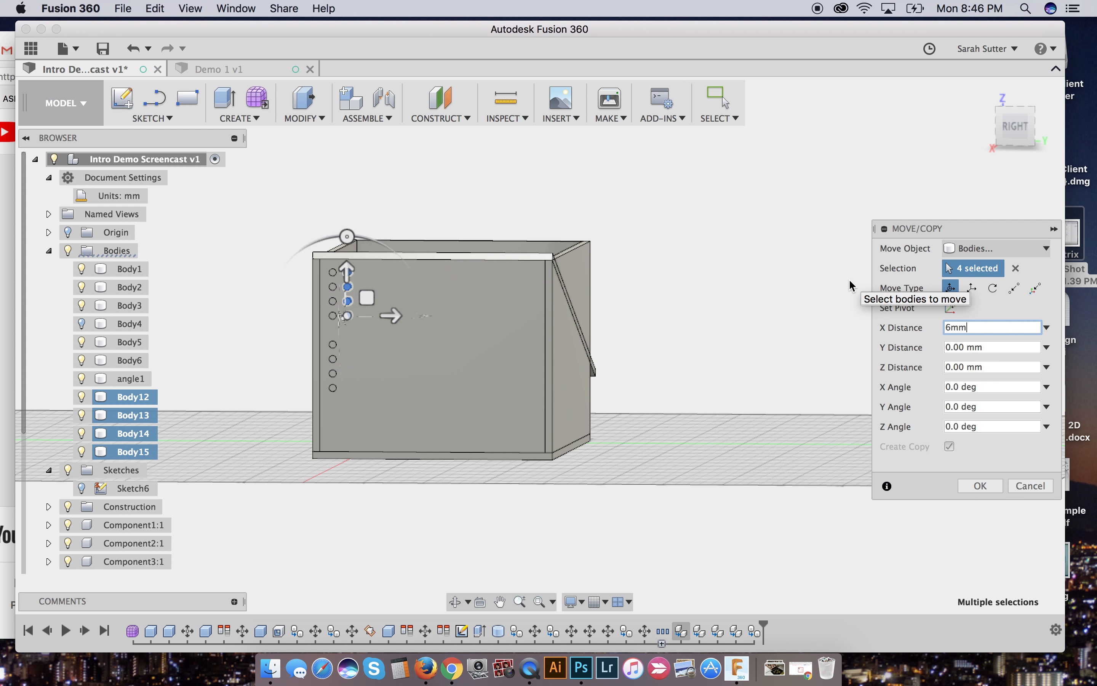
pyautogui.press('Return')
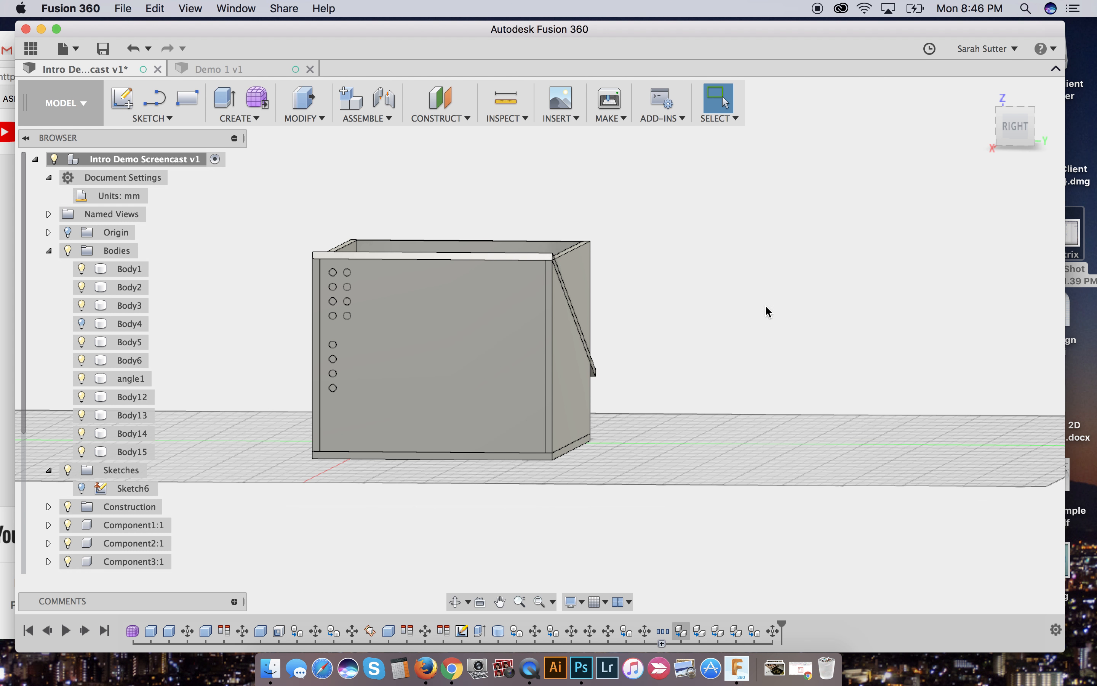
# Use Combine with the Cut operation on Body12 to Body15, with Body15 as target and the other three as tools.
pyautogui.click(145, 453)
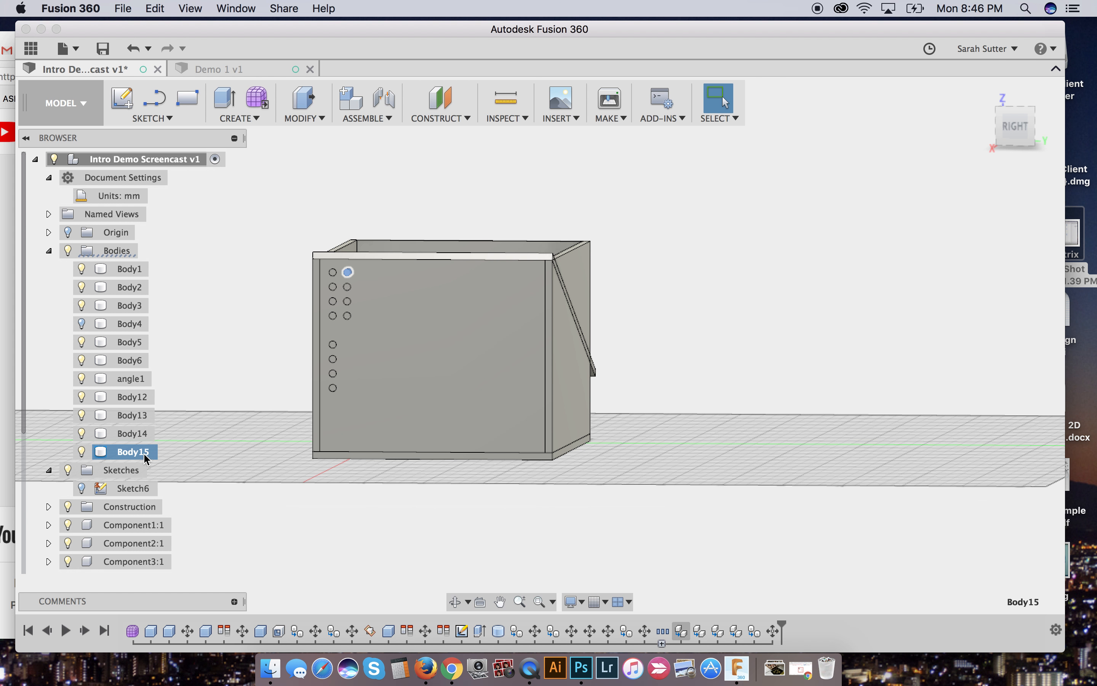
pyautogui.keyDown('shift'); pyautogui.click(141, 399); pyautogui.keyUp('shift')
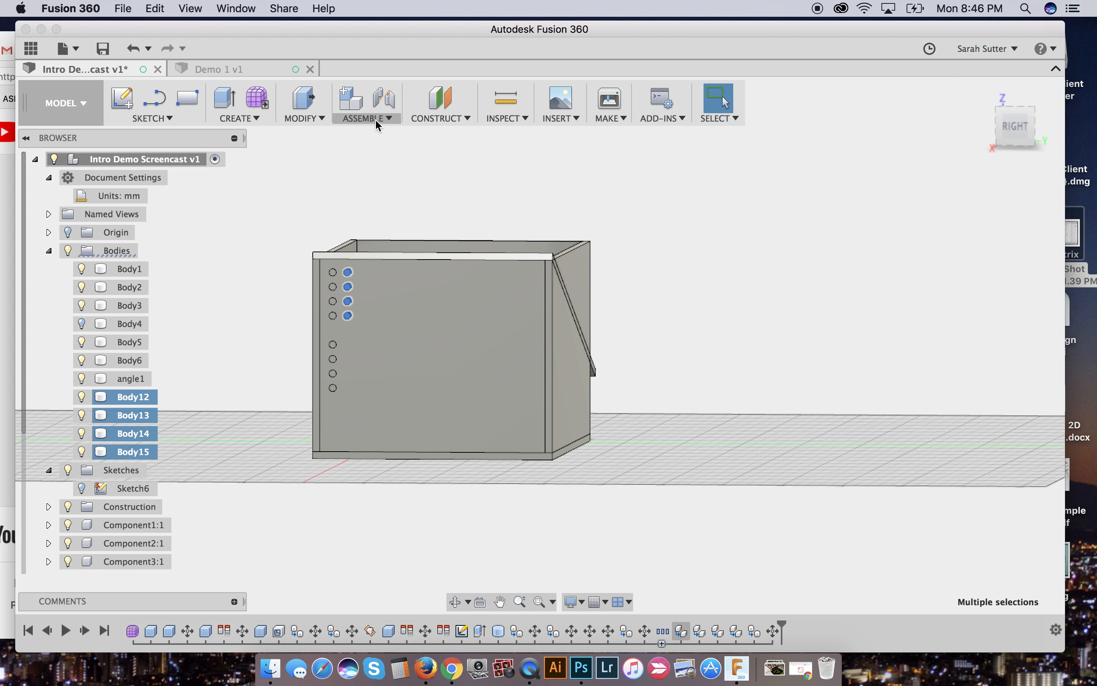
pyautogui.click(304, 119)
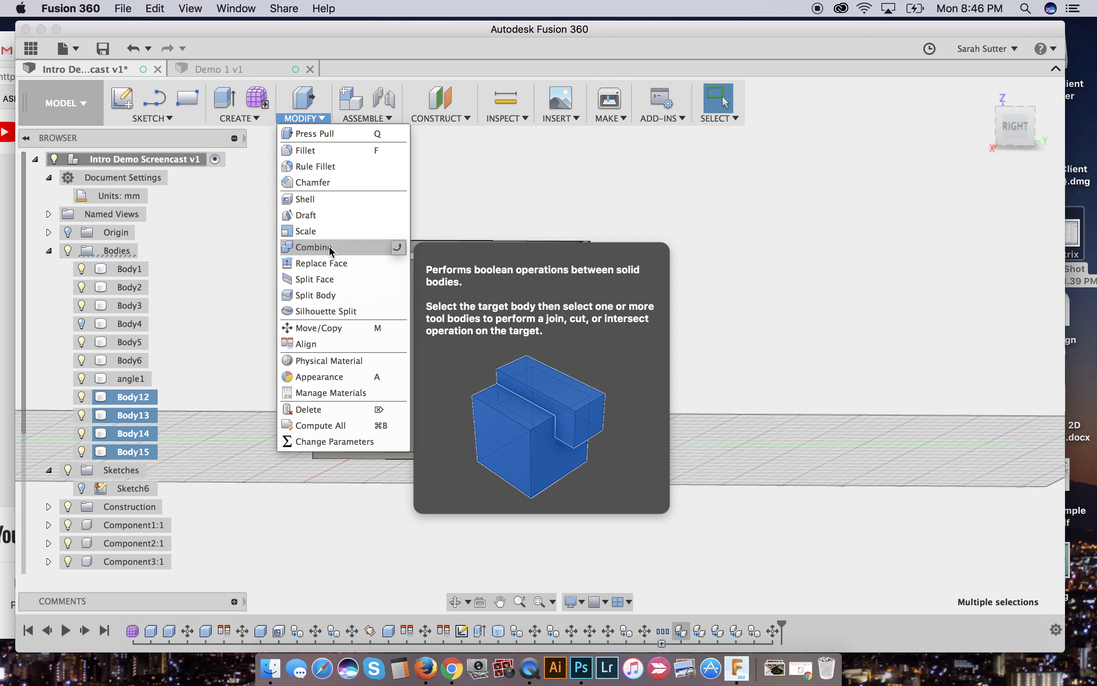
pyautogui.click(317, 247)
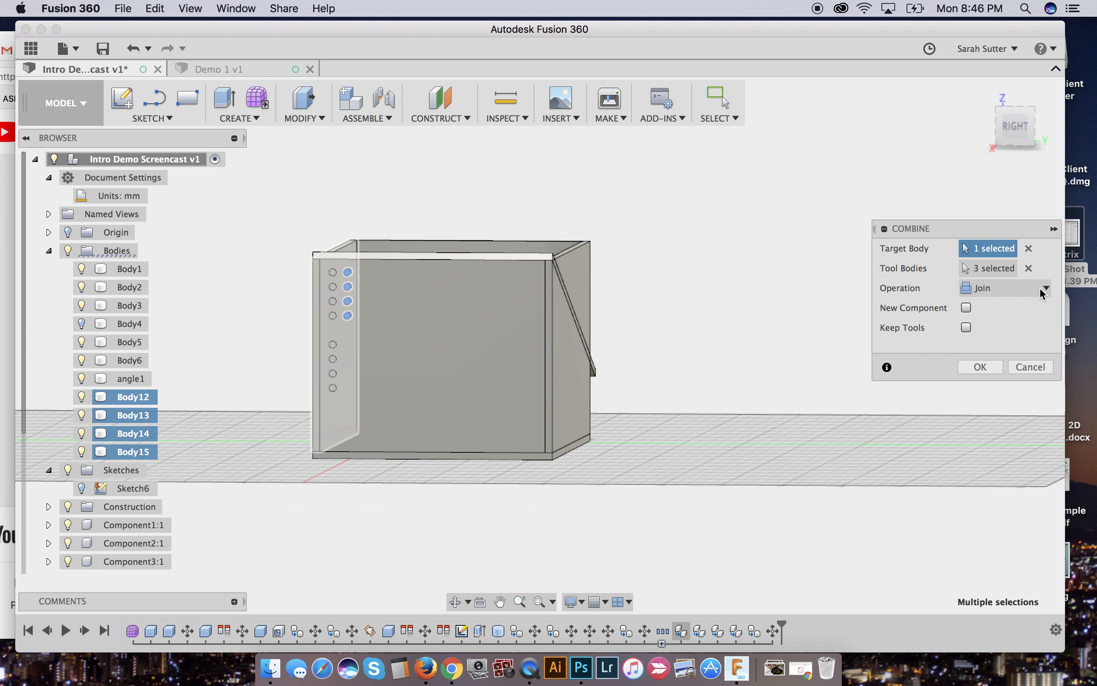
pyautogui.click(996, 292)
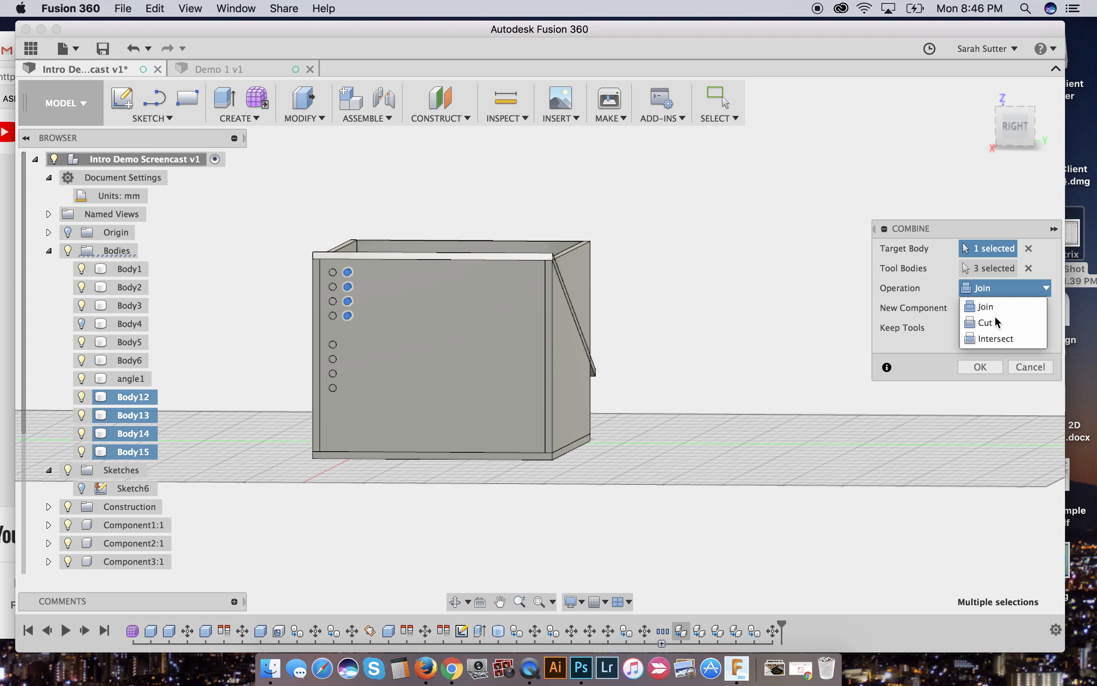
pyautogui.click(995, 326)
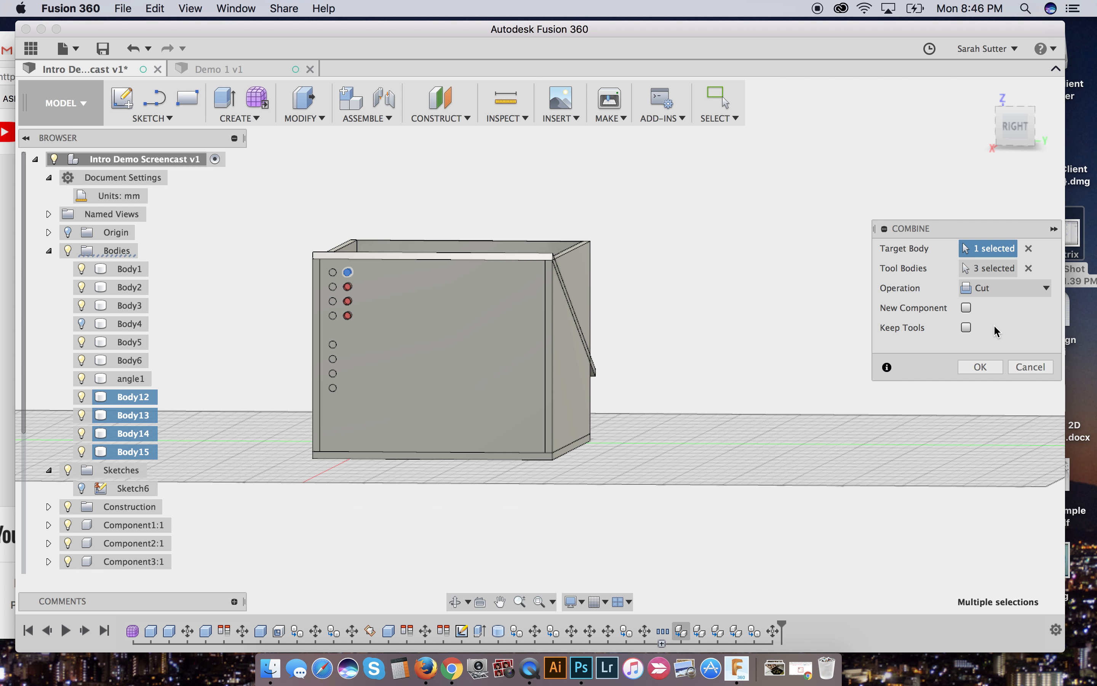
pyautogui.click(990, 374)
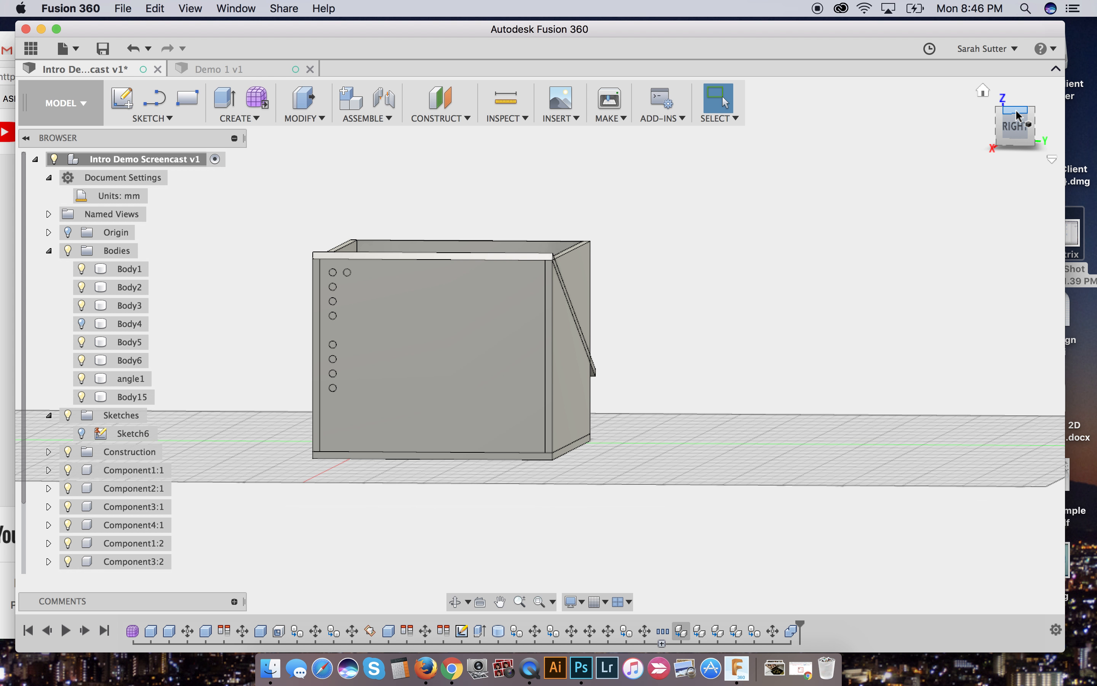
# Cut holes in end wall Body6 with Combine, using the column's four upper cylinders and the neighbouring Body15 as tool bodies.
pyautogui.click(1038, 114)
pyautogui.keyDown('shift'); pyautogui.moveTo(540, 345); pyautogui.dragTo(502, 414, button='middle'); pyautogui.keyUp('shift')
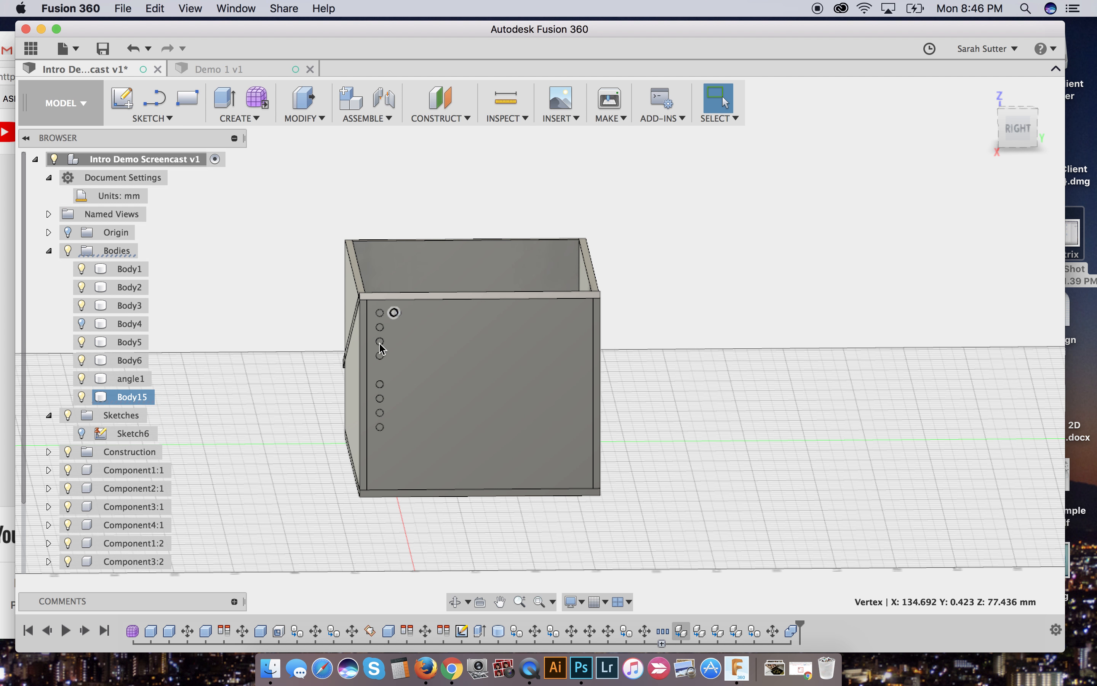
pyautogui.click(435, 354)
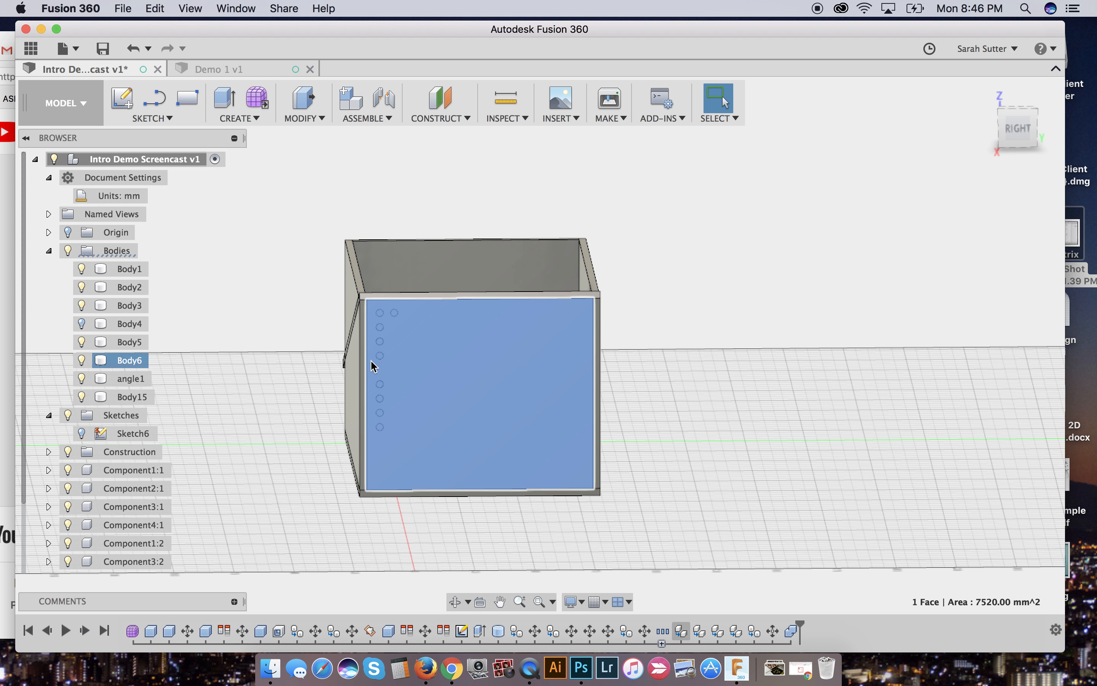
pyautogui.click(141, 477)
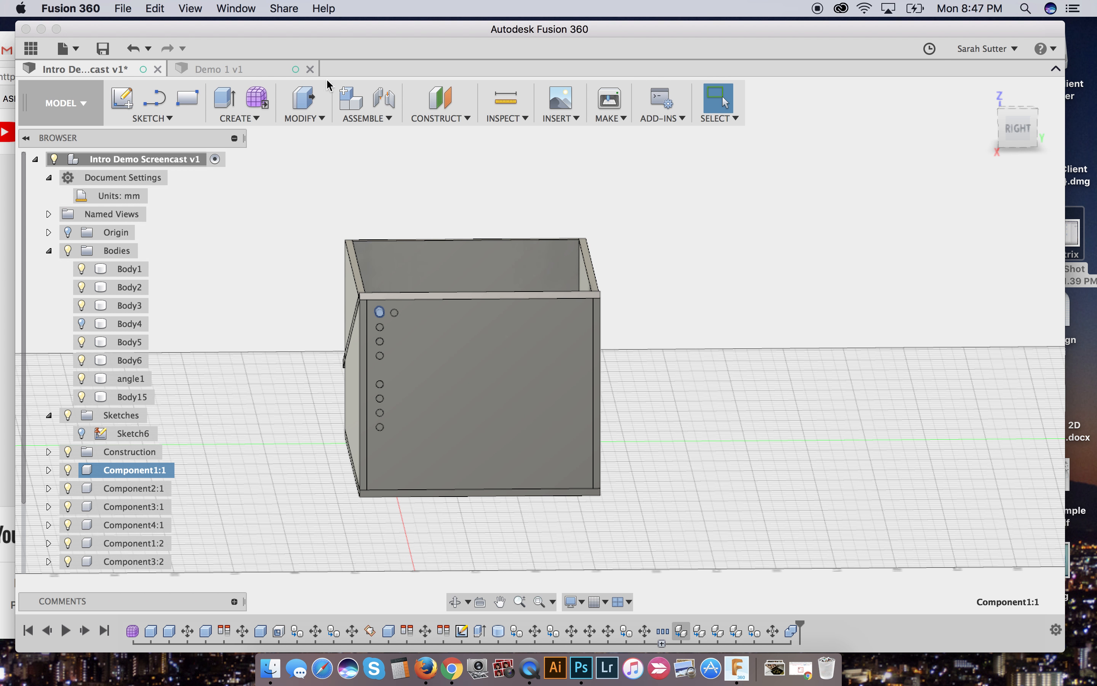
pyautogui.click(309, 119)
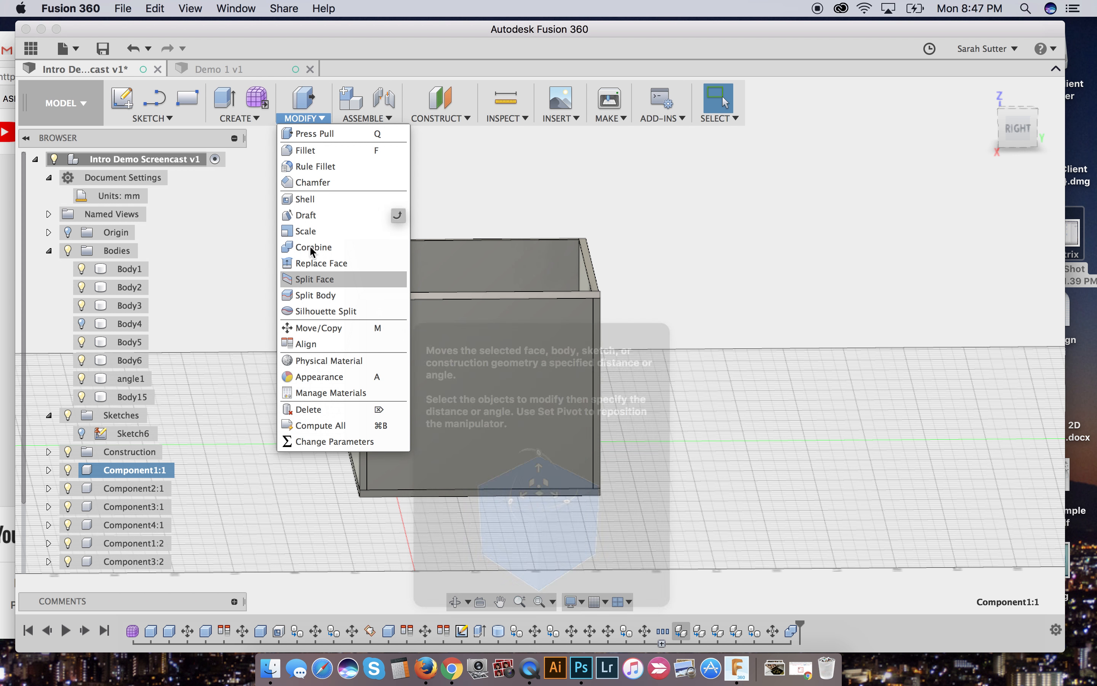
pyautogui.click(311, 250)
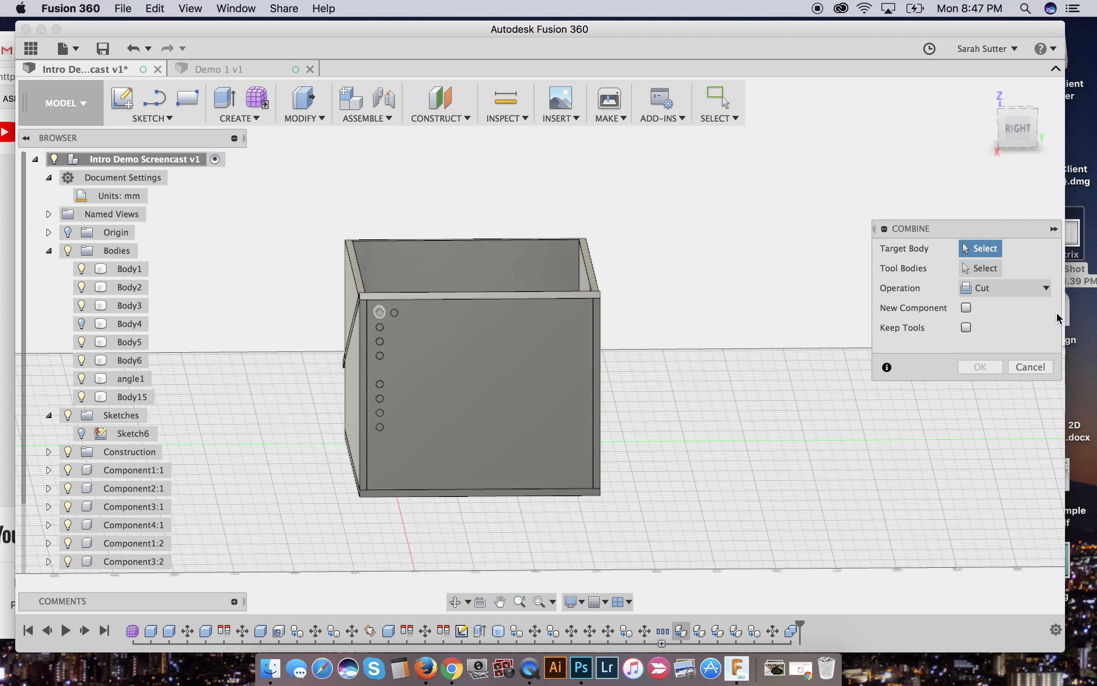
pyautogui.click(511, 407)
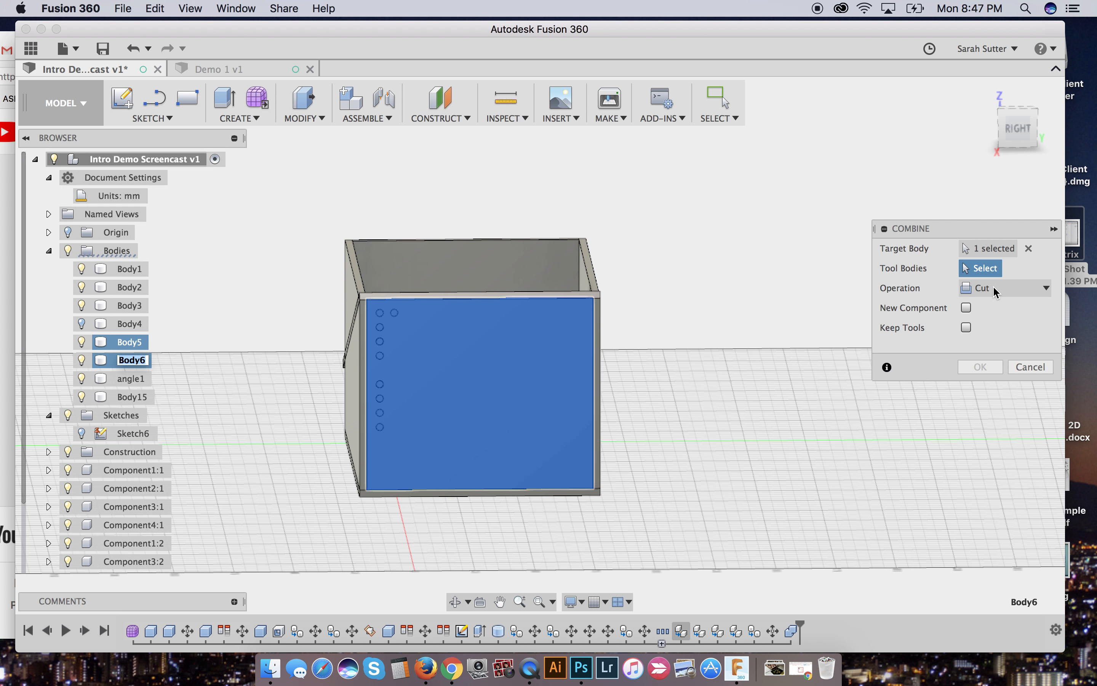
pyautogui.click(999, 249)
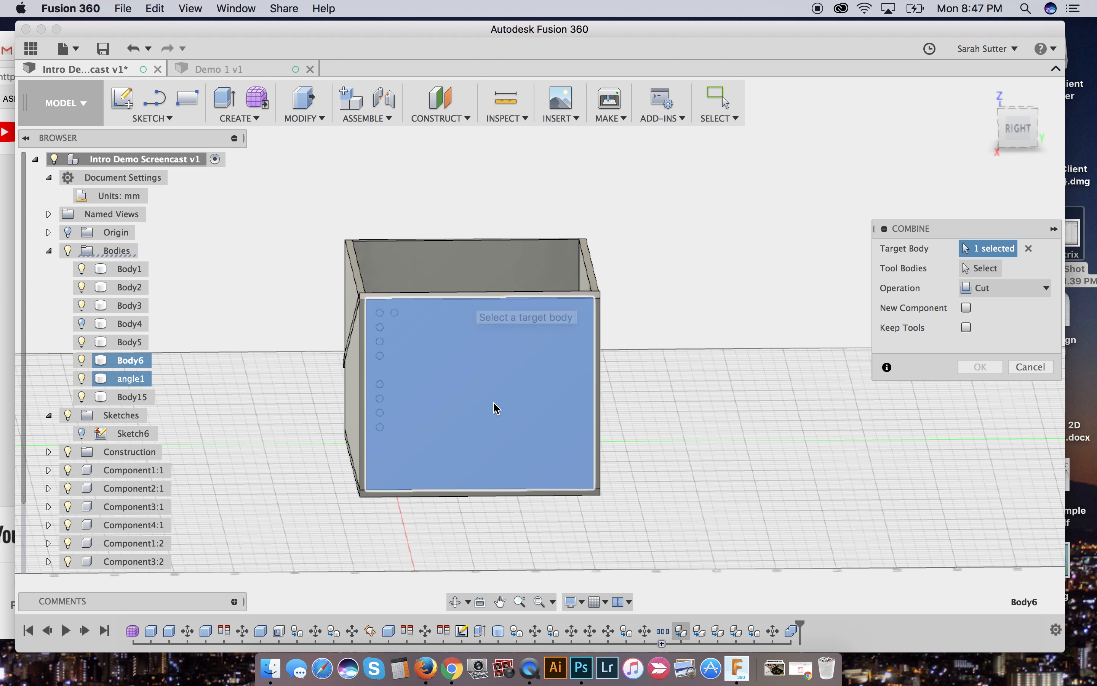
pyautogui.click(992, 270)
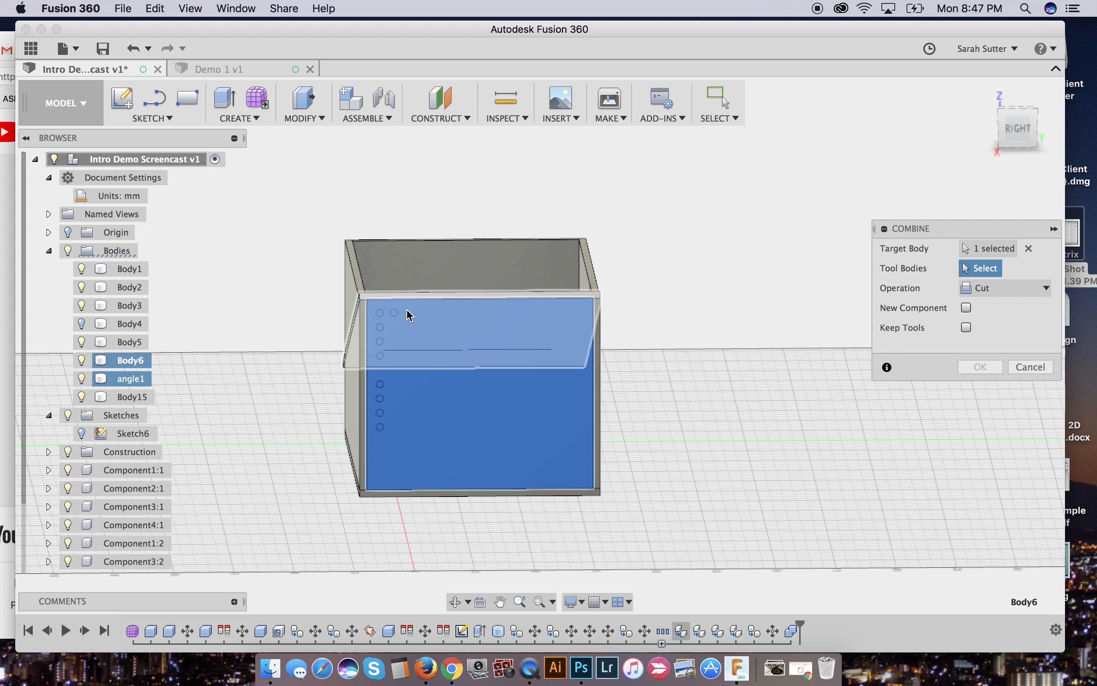
pyautogui.click(380, 312)
pyautogui.click(379, 327)
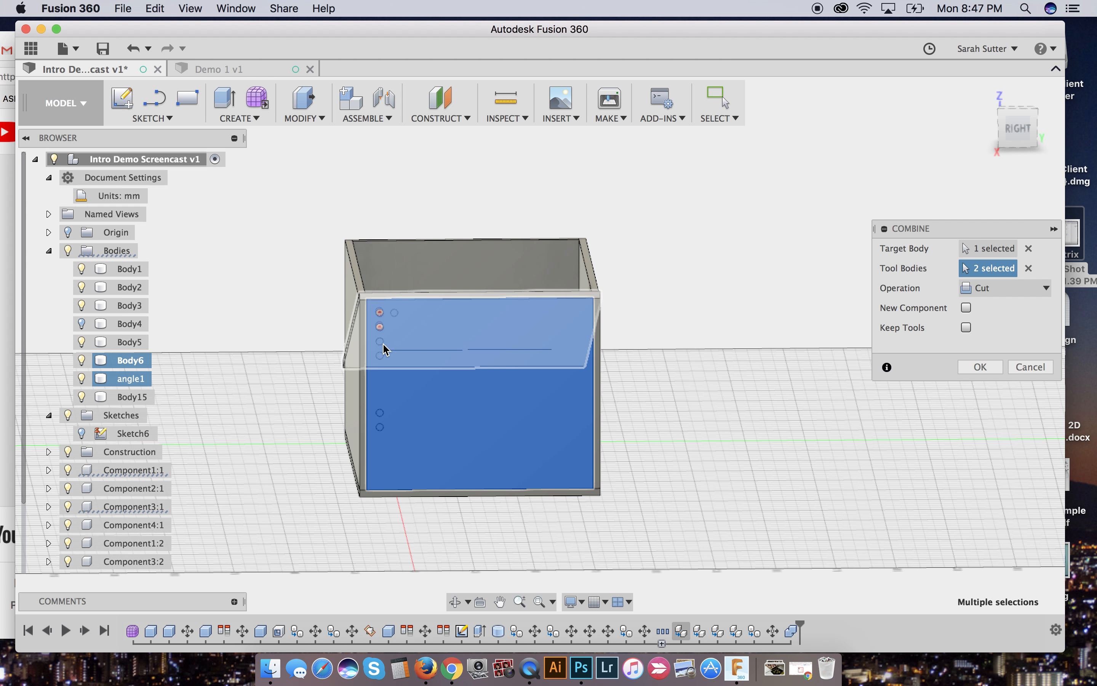
pyautogui.click(380, 341)
pyautogui.click(380, 355)
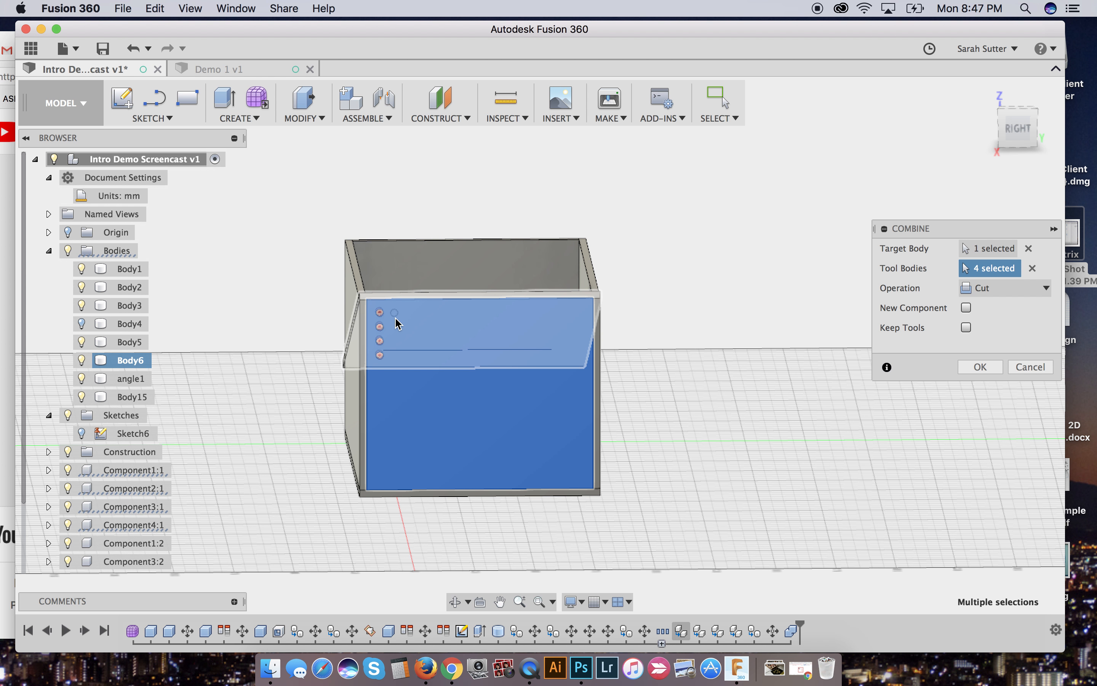
pyautogui.click(395, 313)
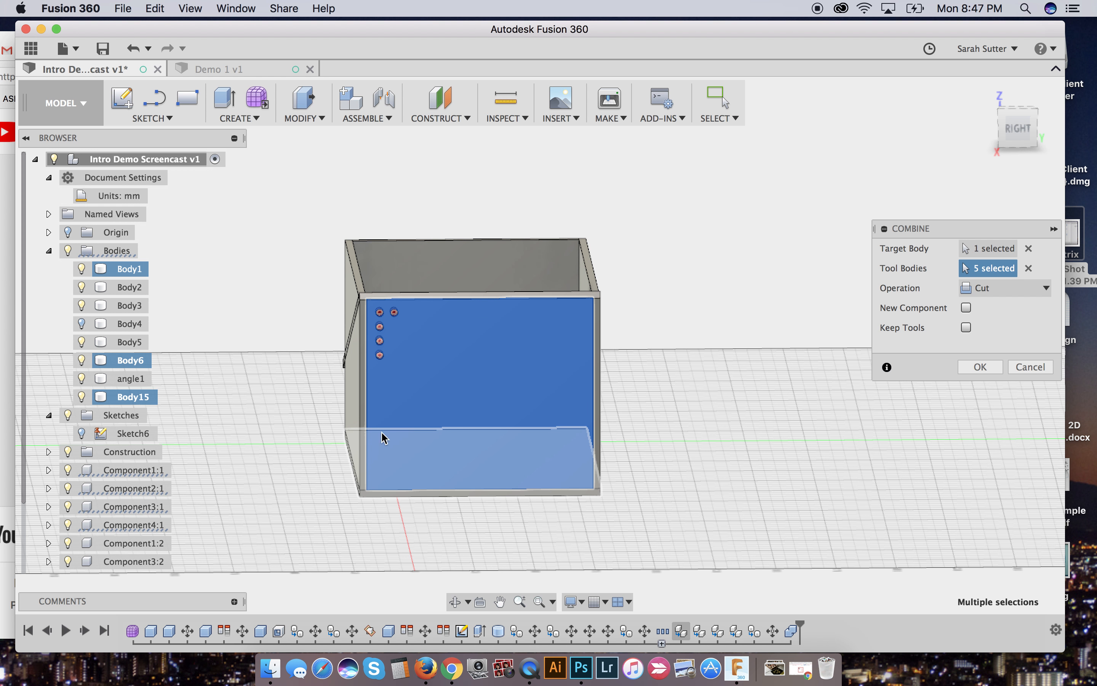
pyautogui.click(980, 367)
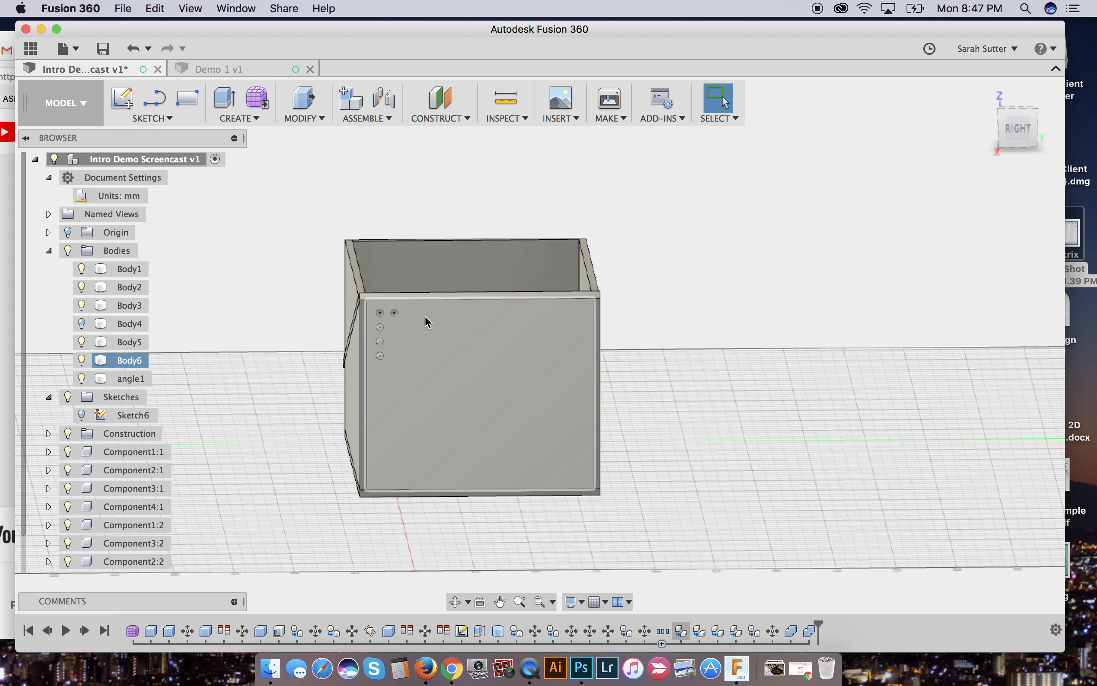
pyautogui.moveTo(1024, 119)
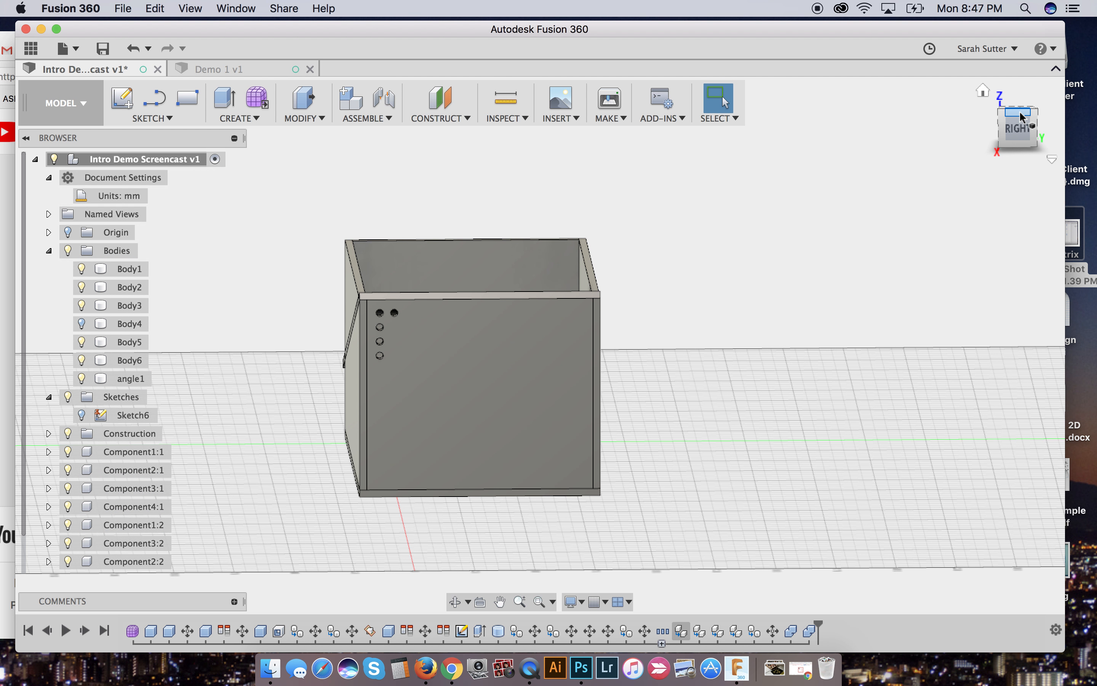
pyautogui.moveTo(1022, 117)
pyautogui.mouseDown()
pyautogui.moveTo(1020, 49)
pyautogui.moveTo(1038, 137)
pyautogui.moveTo(1053, 145)
pyautogui.moveTo(1061, 119)
pyautogui.moveTo(993, 115)
pyautogui.mouseUp()
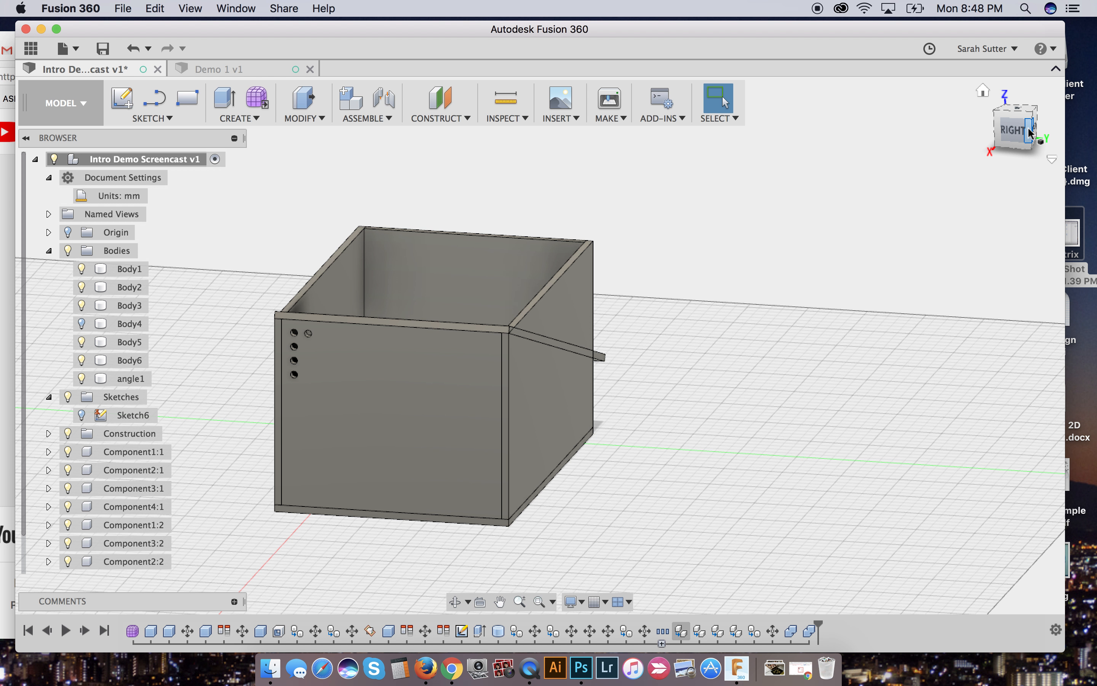
pyautogui.moveTo(1028, 128); pyautogui.dragTo(998, 127)
pyautogui.moveTo(630, 163)
pyautogui.keyDown('shift'); pyautogui.mouseDown(button='middle')
pyautogui.moveTo(596, 110)
pyautogui.moveTo(582, 156)
pyautogui.mouseUp(button='middle'); pyautogui.keyUp('shift')
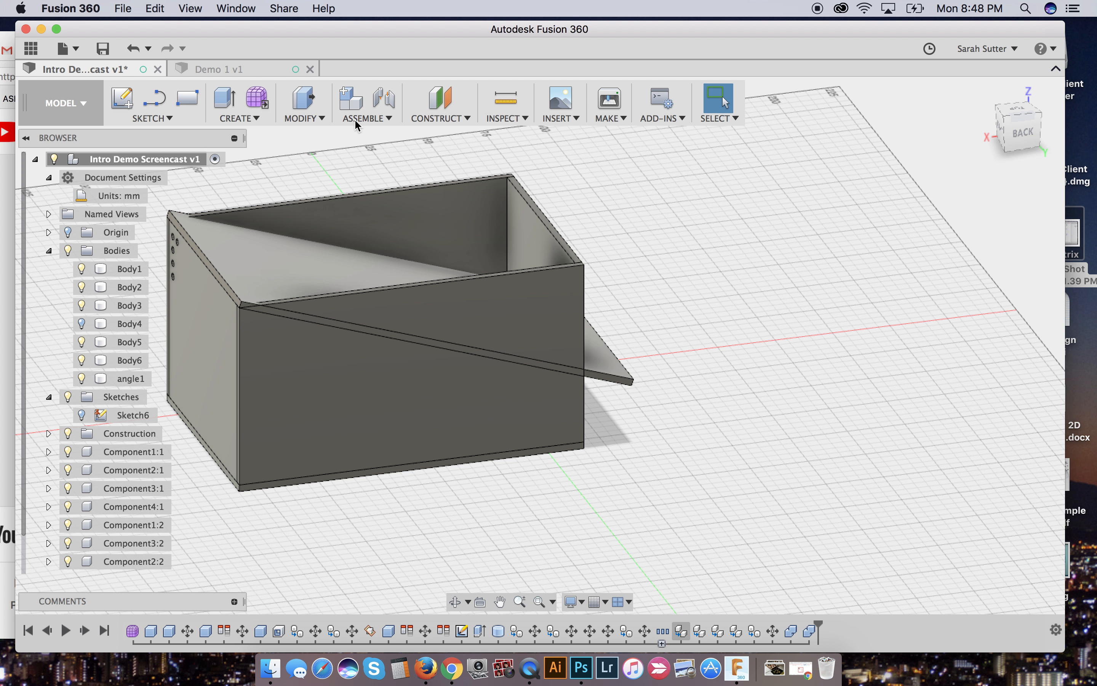
# Split the long back wall Body5 with Split Body, using the diagonal panel angle1 as the splitting tool.
pyautogui.click(311, 119)
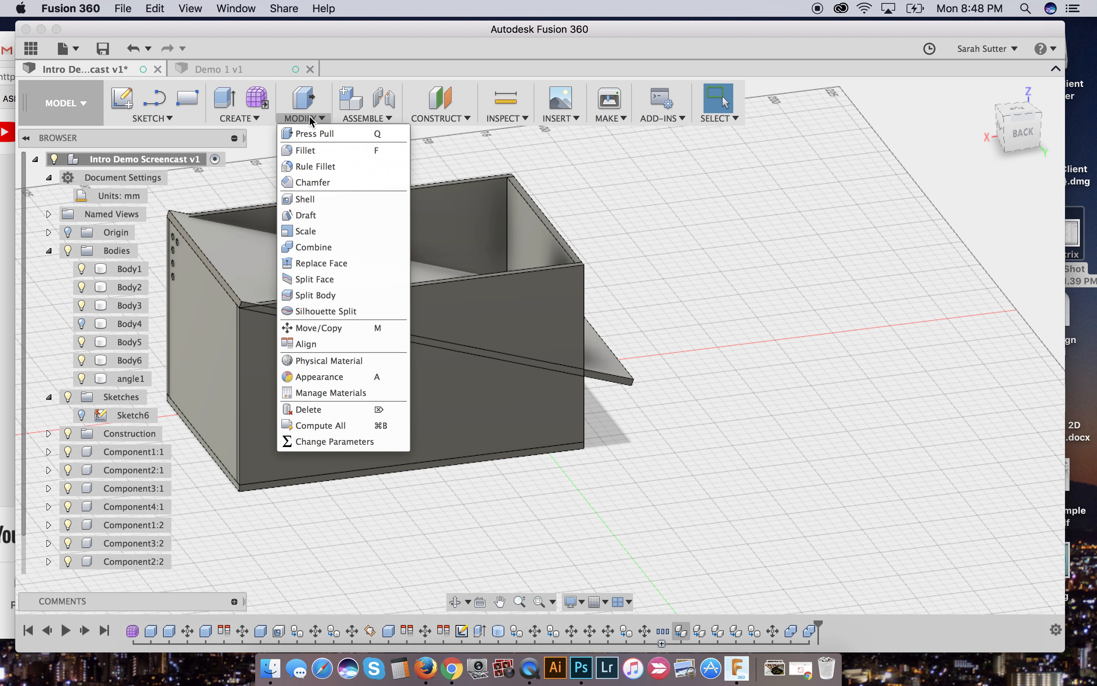
pyautogui.click(319, 295)
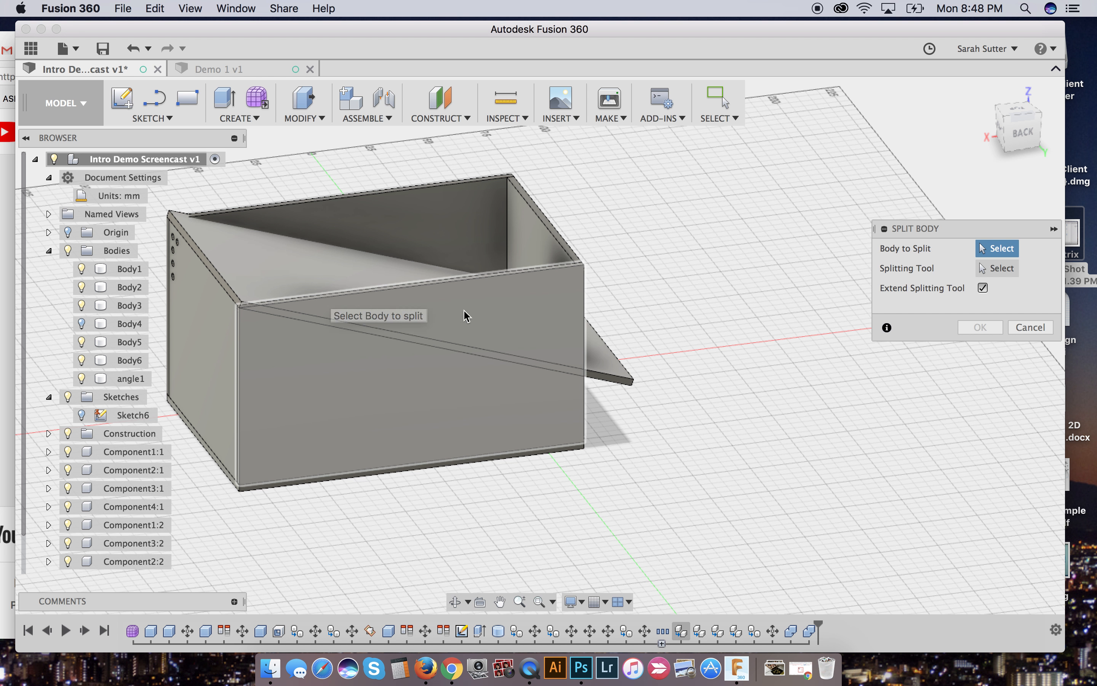
pyautogui.click(546, 307)
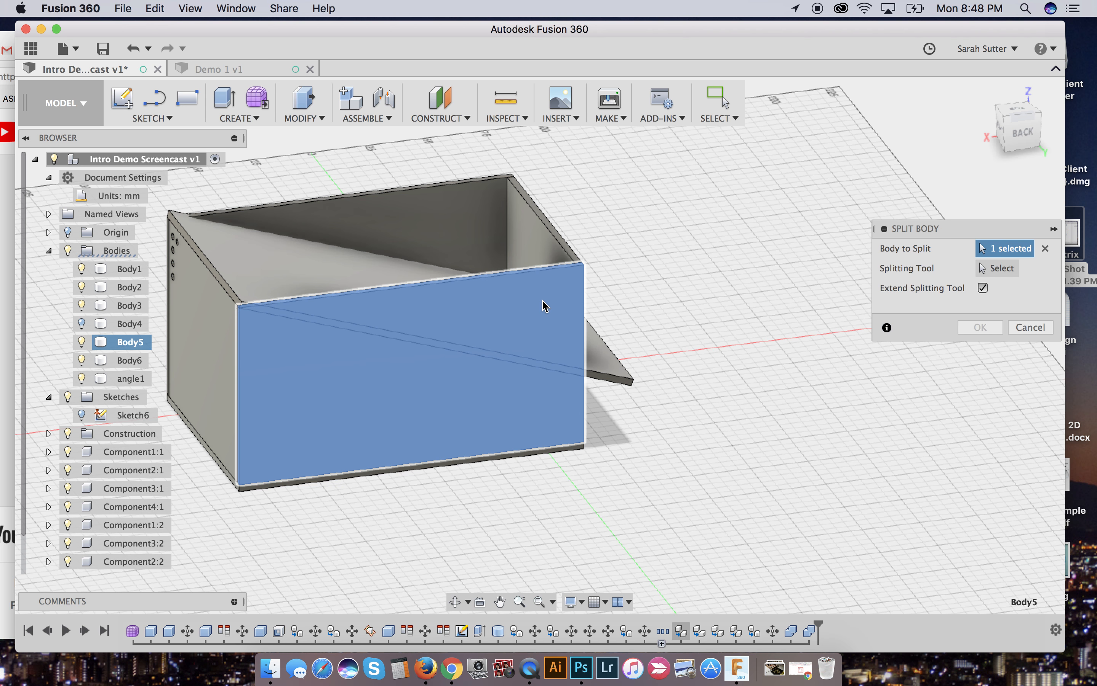
pyautogui.click(1002, 269)
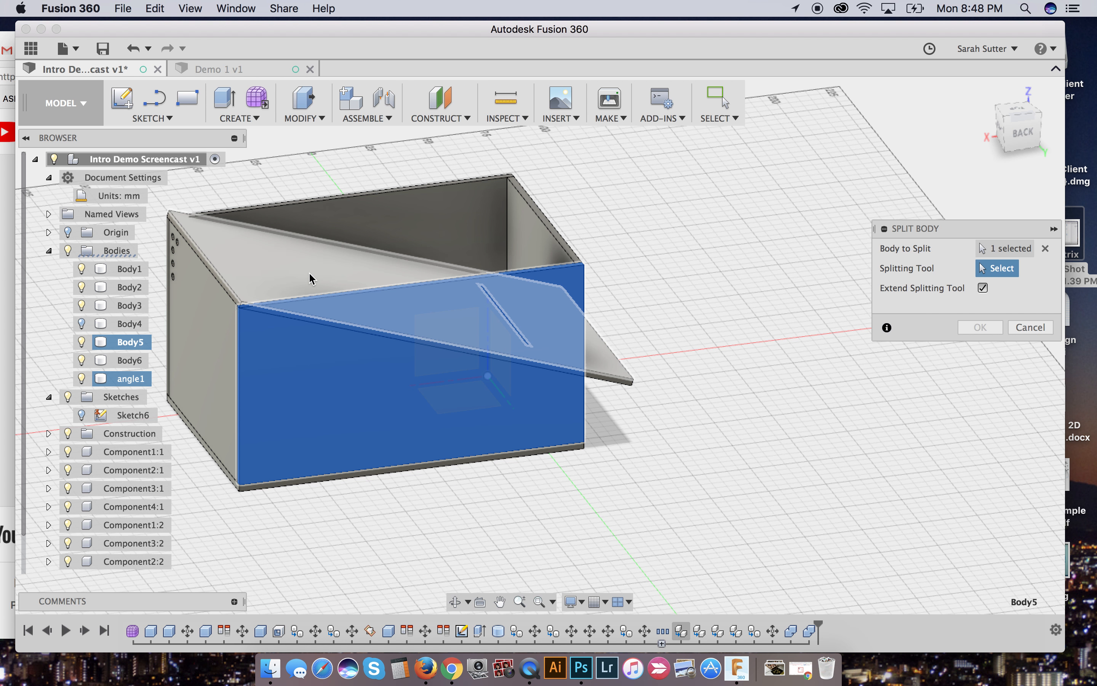
pyautogui.click(312, 279)
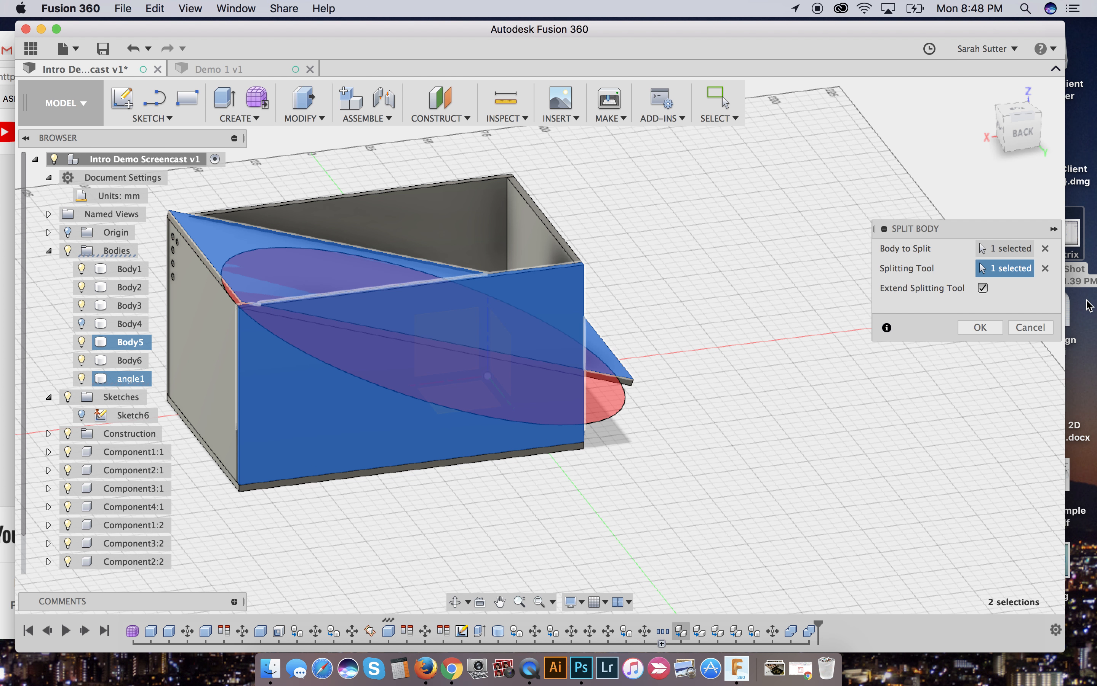
pyautogui.moveTo(1029, 129); pyautogui.dragTo(992, 166)
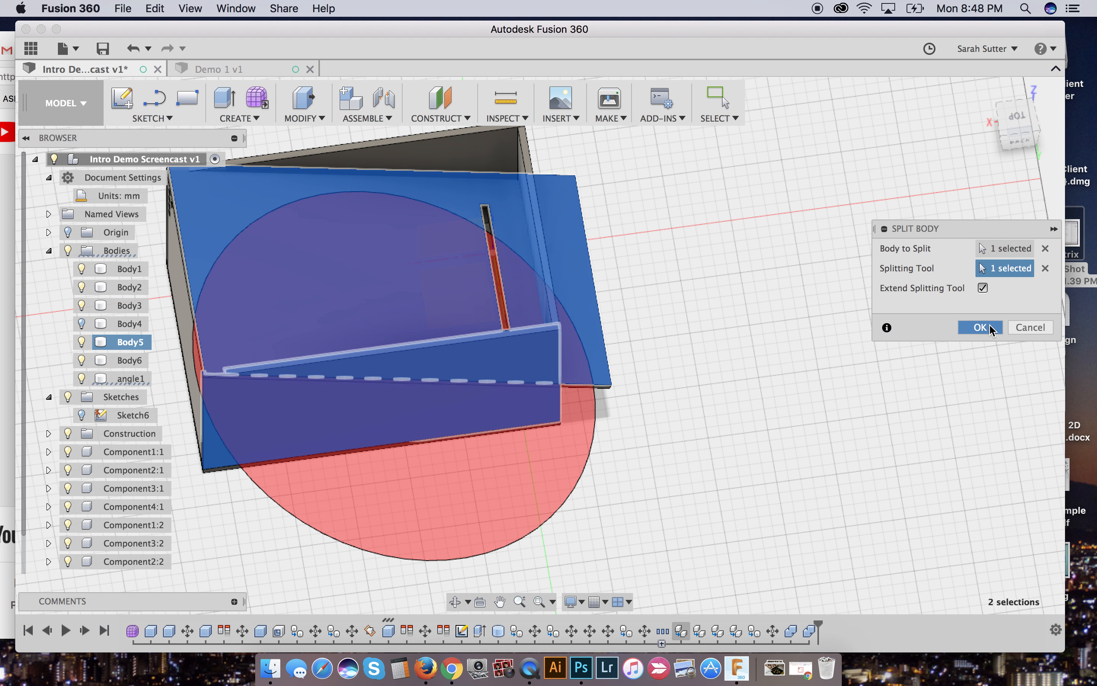
pyautogui.click(980, 327)
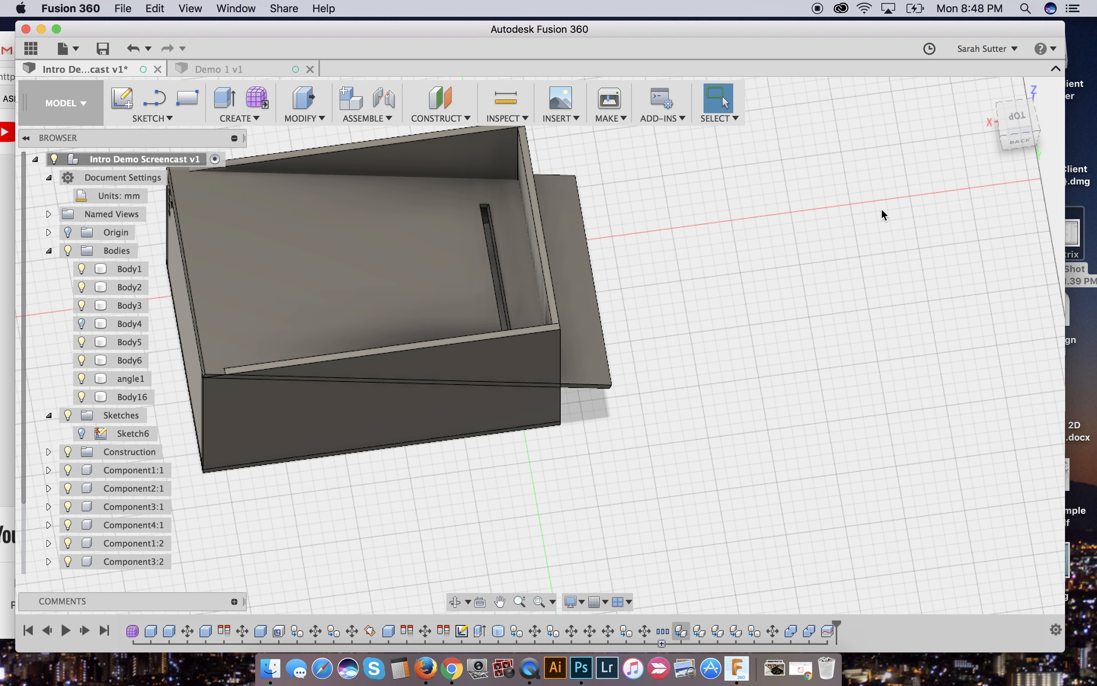
# Hide the triangular piece of the long back wall that lies above angle1.
pyautogui.hscroll(1, 868, 235)
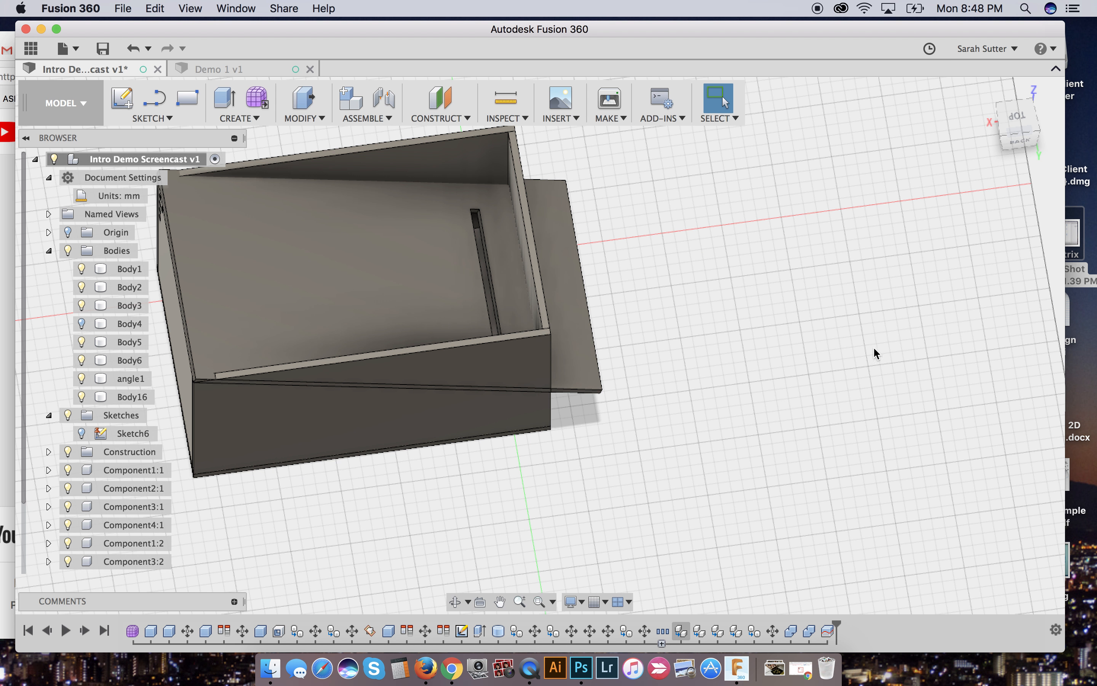
pyautogui.hscroll(-1, 759, 360)
pyautogui.scroll(-3, 973, 153)
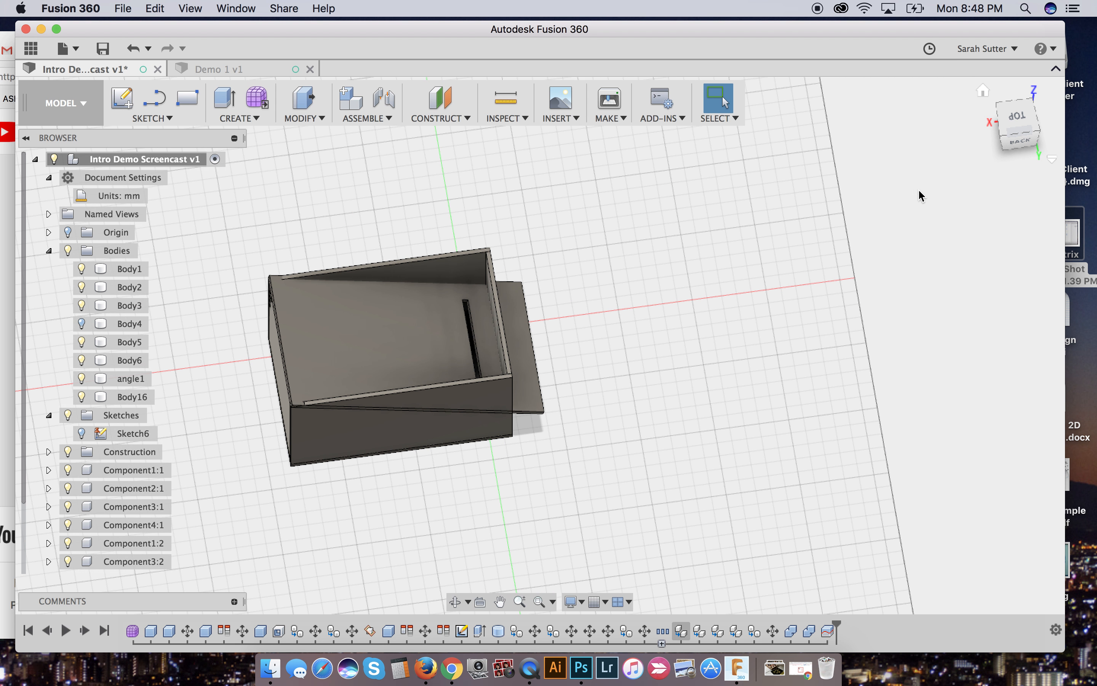
pyautogui.click(467, 403)
pyautogui.click(484, 403)
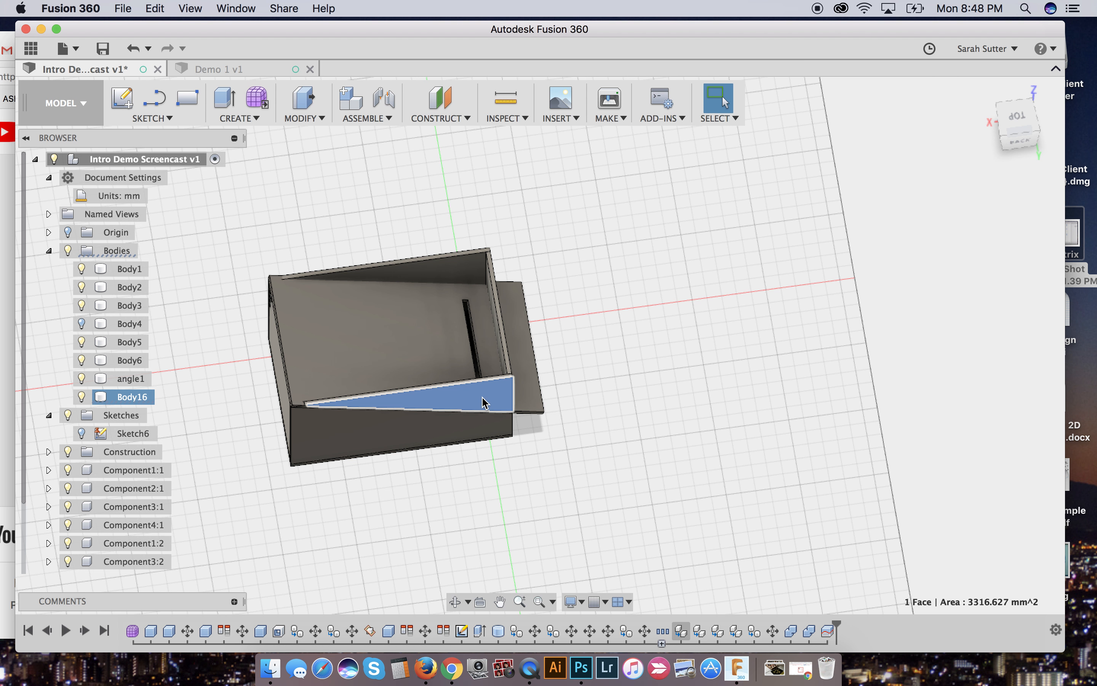
pyautogui.click(113, 398)
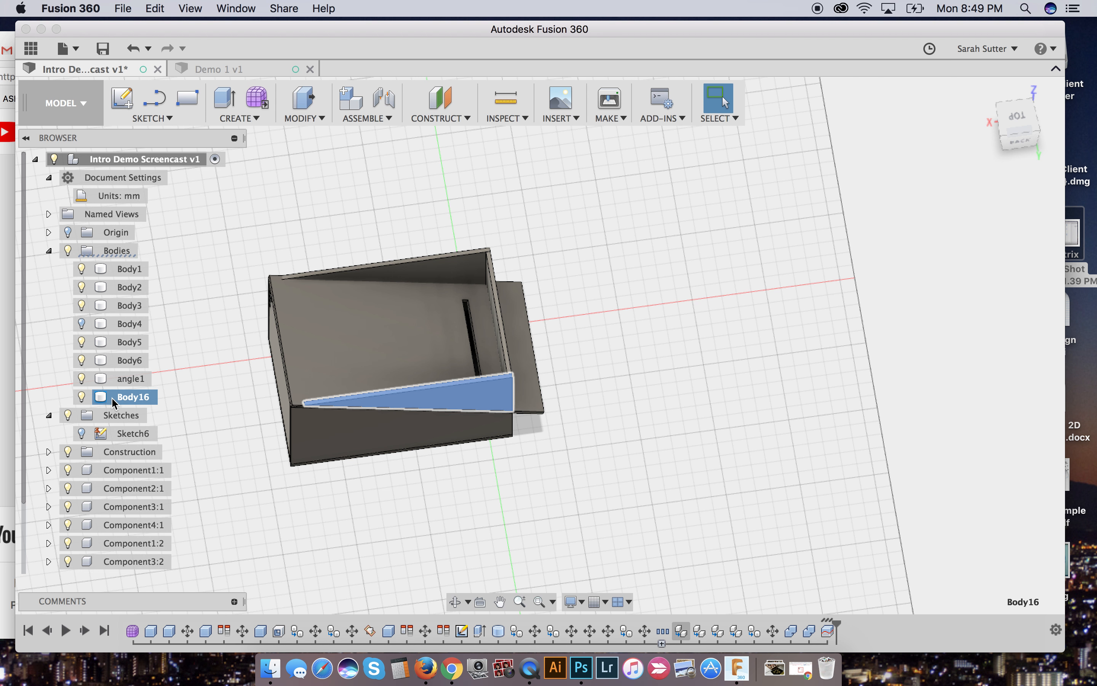
pyautogui.click(81, 396)
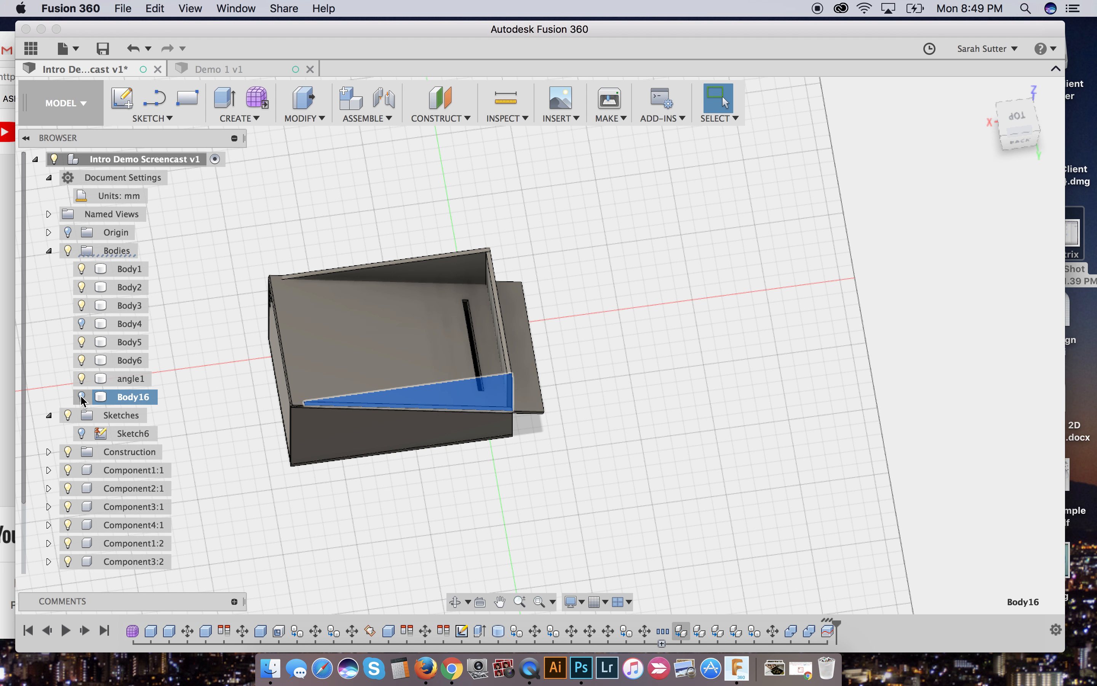
pyautogui.click(784, 327)
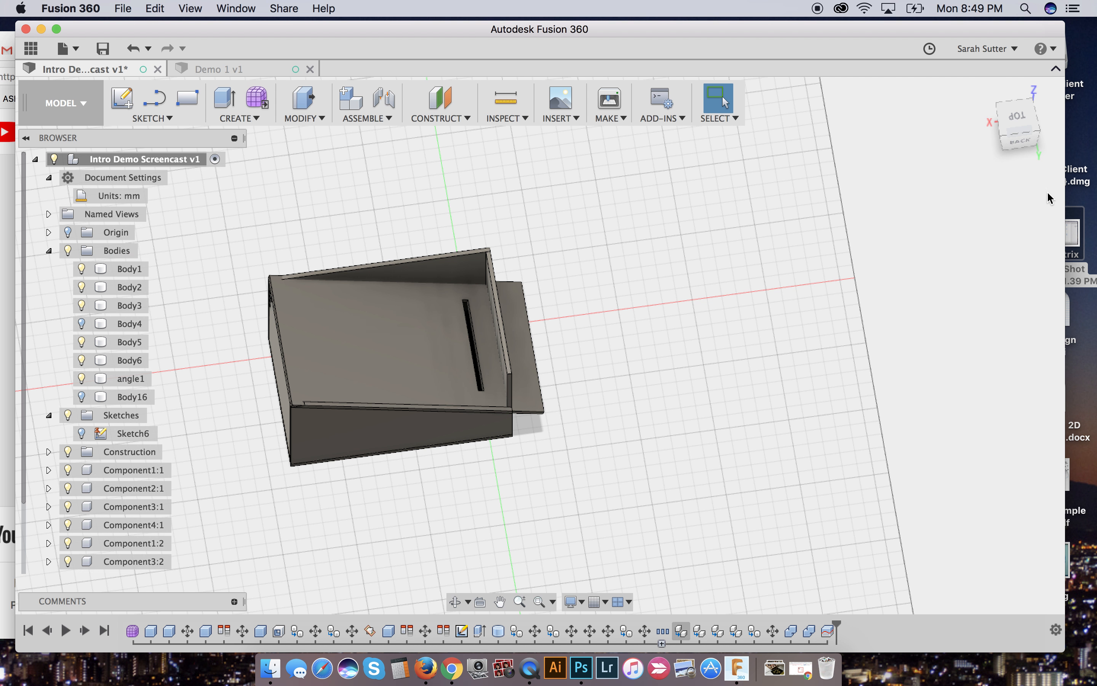
# Split the short wall Body3 with angle1 as the splitting tool and hide the piece above the panel.
pyautogui.moveTo(1018, 129)
pyautogui.mouseDown()
pyautogui.moveTo(1020, 68)
pyautogui.moveTo(966, 77)
pyautogui.moveTo(960, 90)
pyautogui.moveTo(977, 89)
pyautogui.mouseUp()
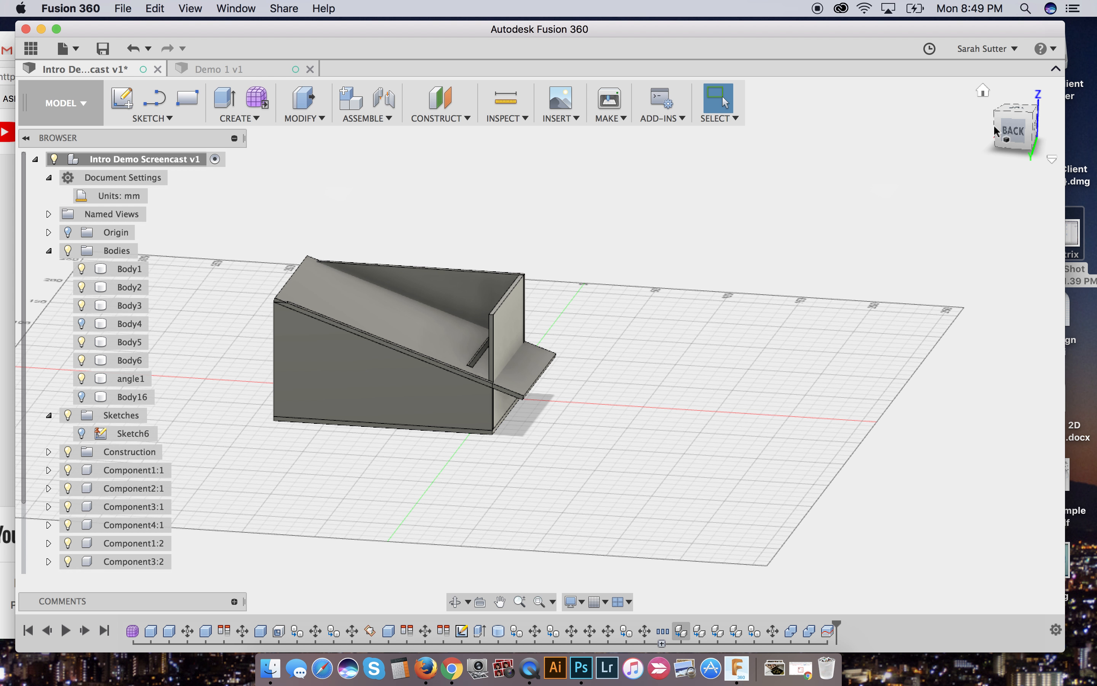
pyautogui.moveTo(998, 136)
pyautogui.mouseDown()
pyautogui.moveTo(3, 152)
pyautogui.moveTo(1079, 159)
pyautogui.moveTo(1043, 172)
pyautogui.moveTo(1095, 180)
pyautogui.mouseUp()
pyautogui.click(1000, 138)
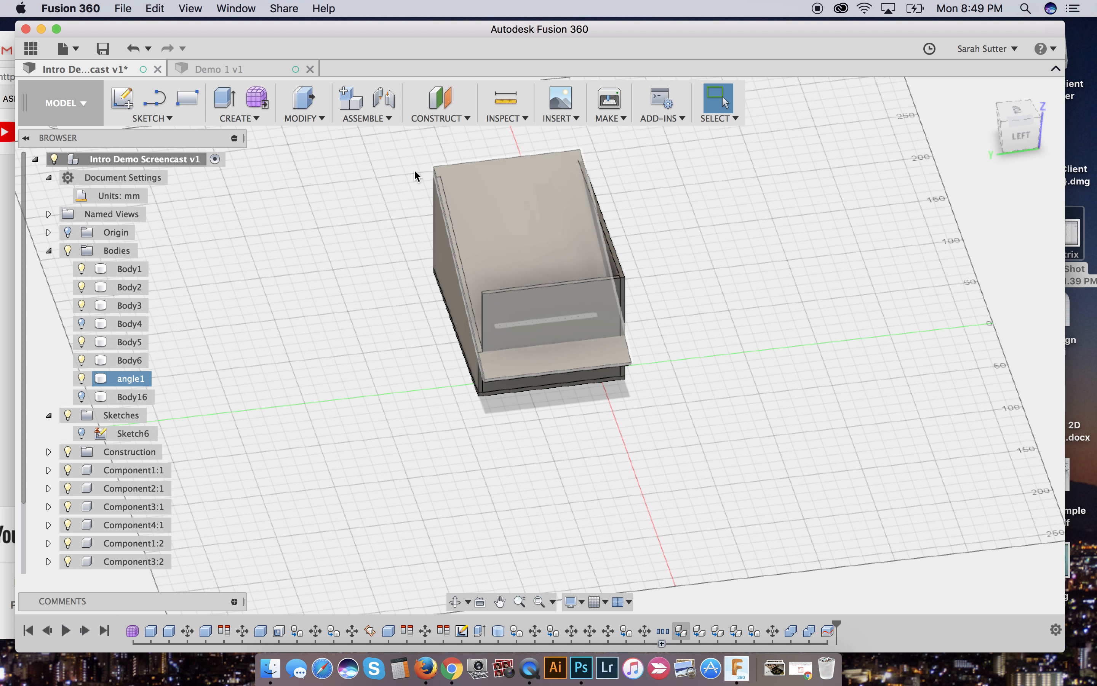
pyautogui.click(317, 119)
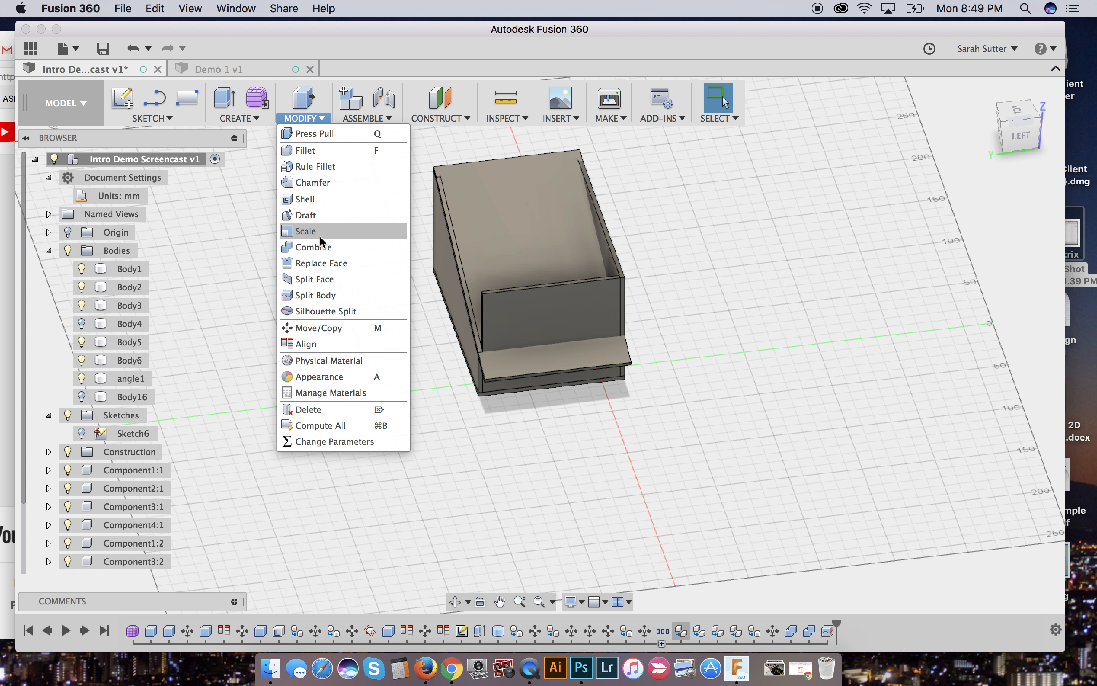
pyautogui.click(316, 296)
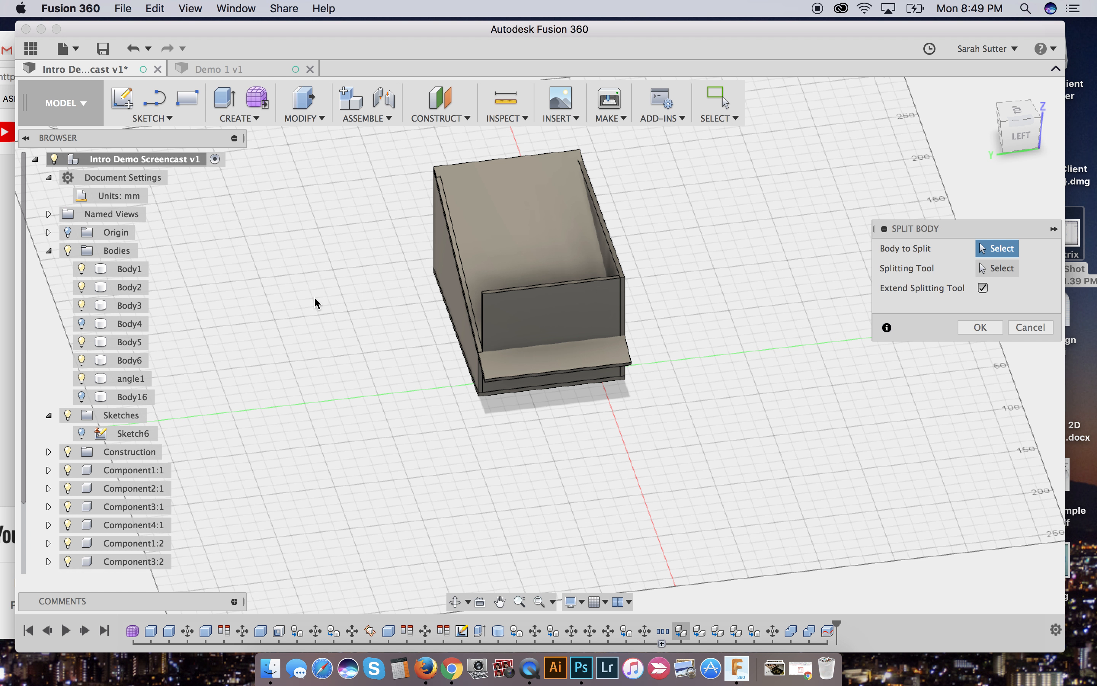
pyautogui.click(529, 307)
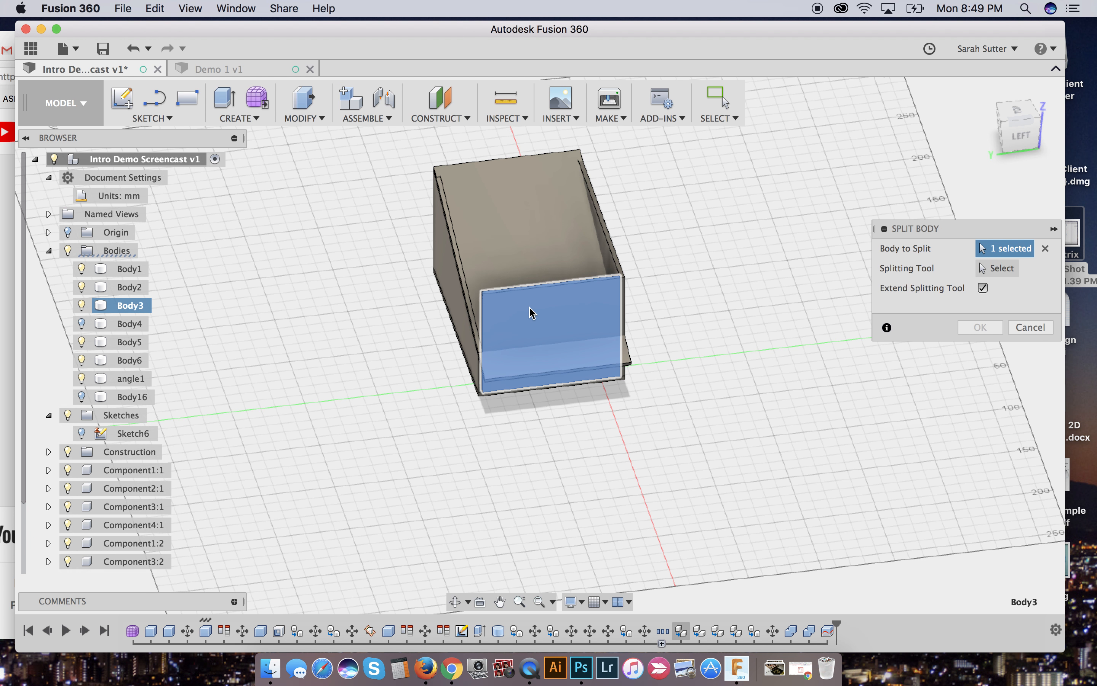
pyautogui.click(993, 267)
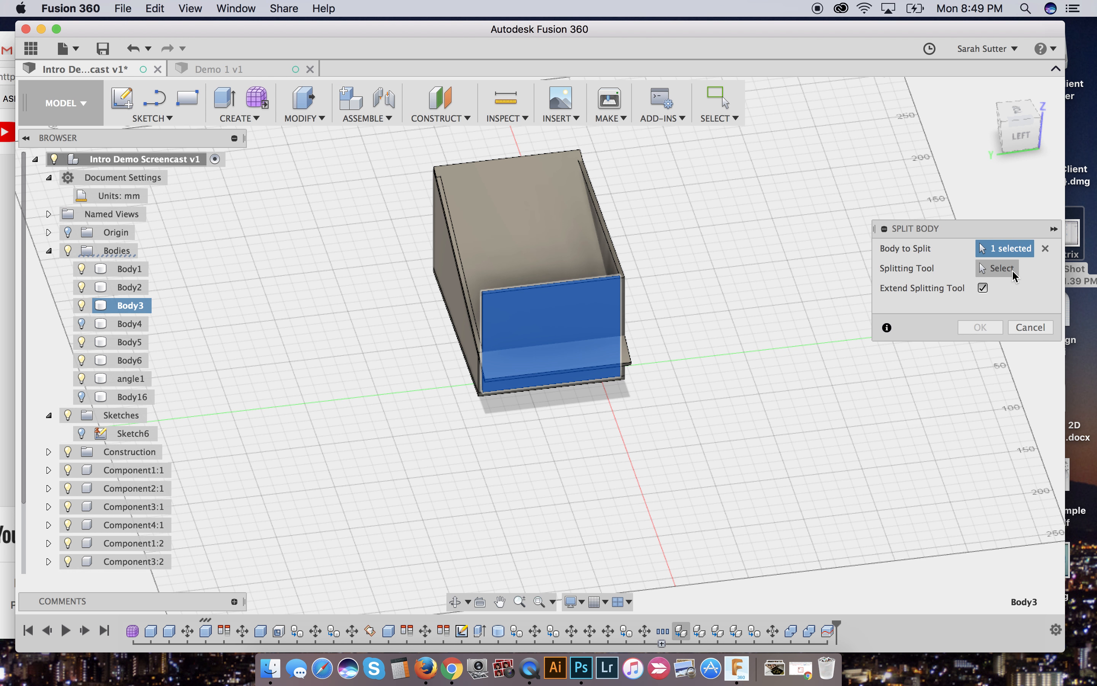
pyautogui.click(513, 261)
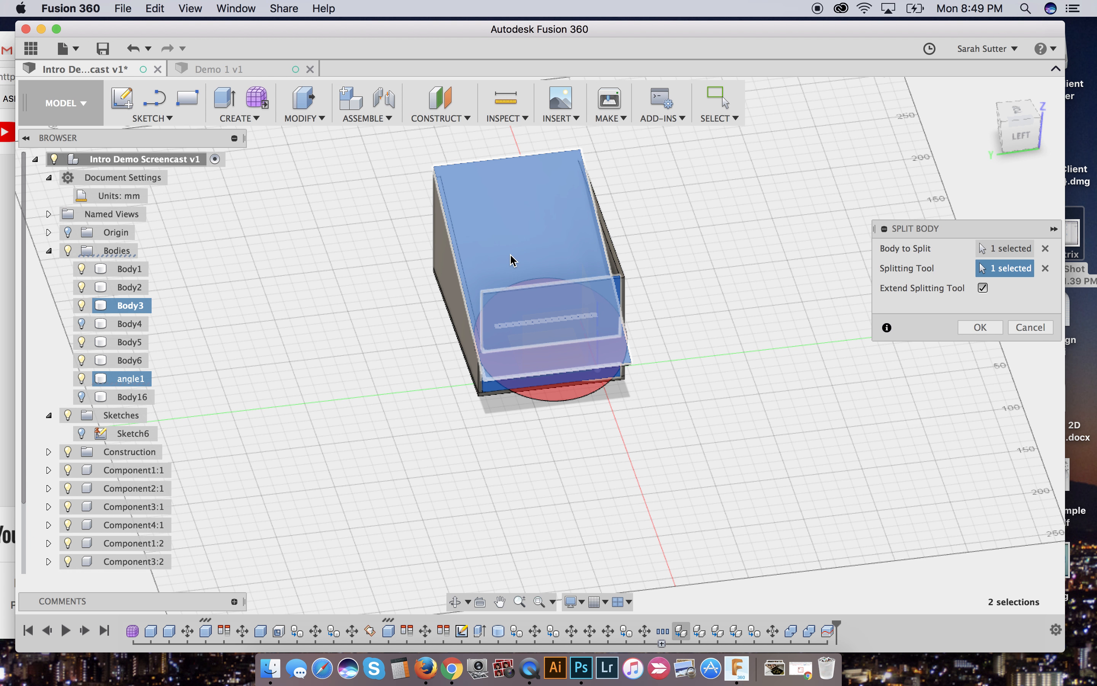
pyautogui.click(981, 328)
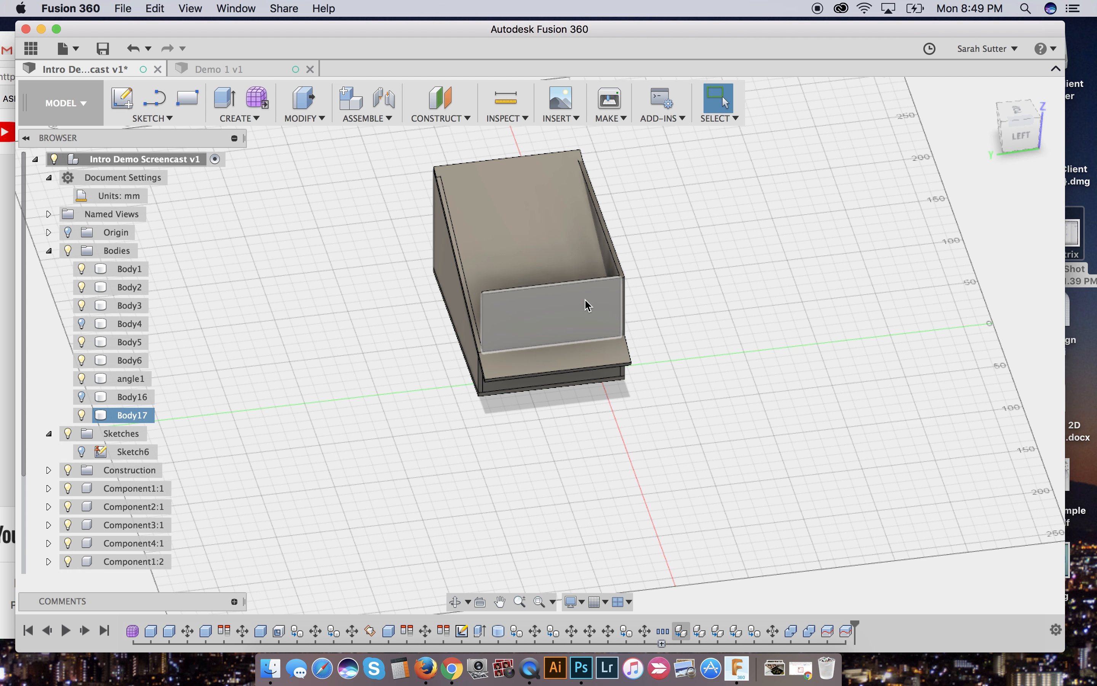
pyautogui.click(82, 416)
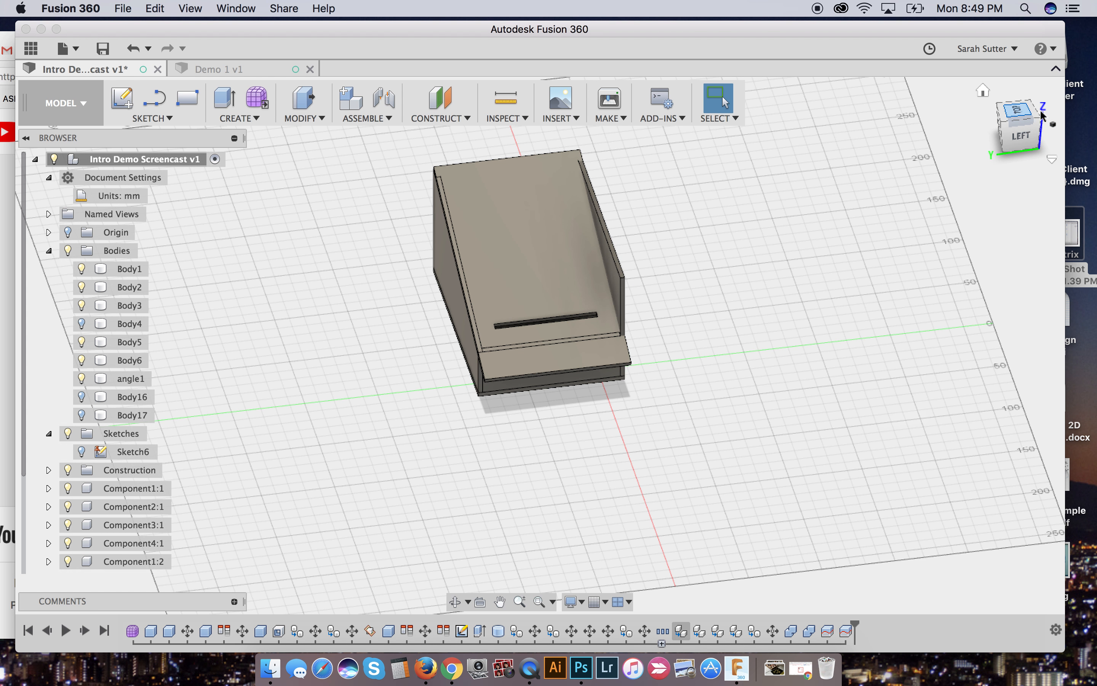
# Split the long front wall Body2 with angle1 as the splitting tool and hide the triangular piece above the panel.
pyautogui.moveTo(1035, 133); pyautogui.dragTo(1000, 128)
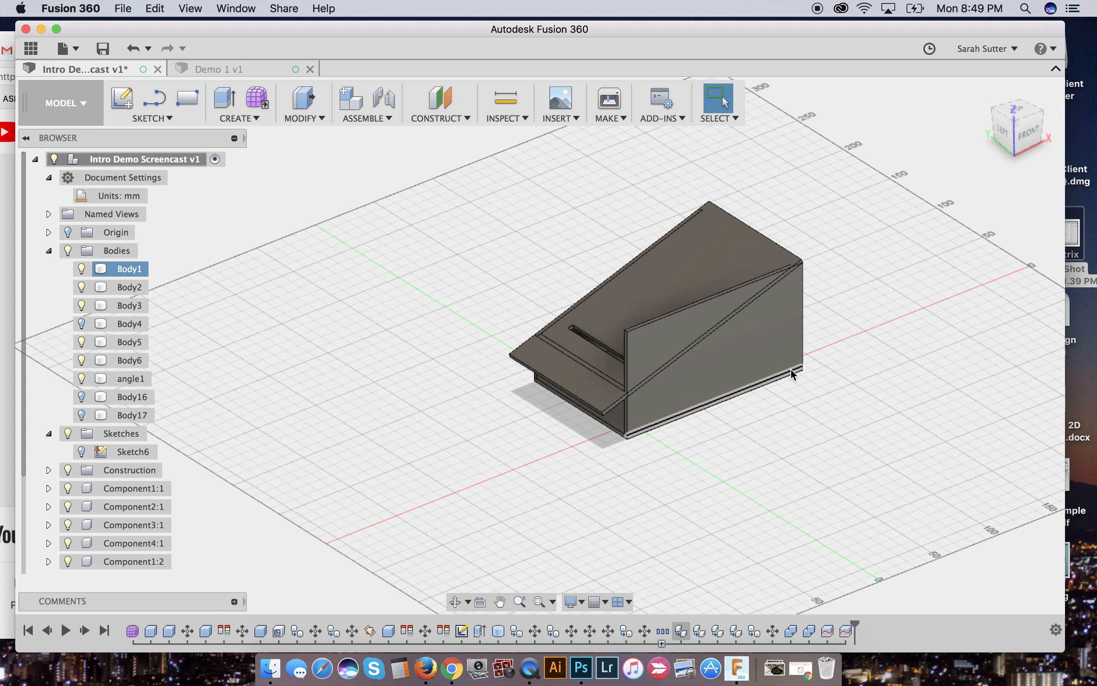
pyautogui.click(312, 116)
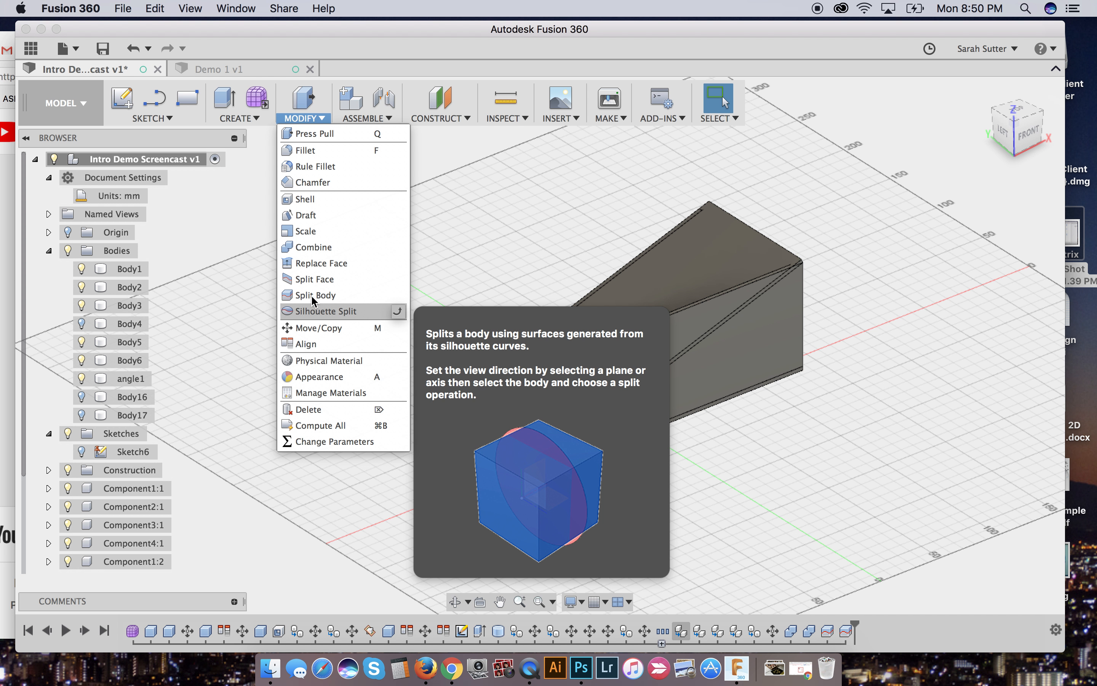
pyautogui.click(310, 295)
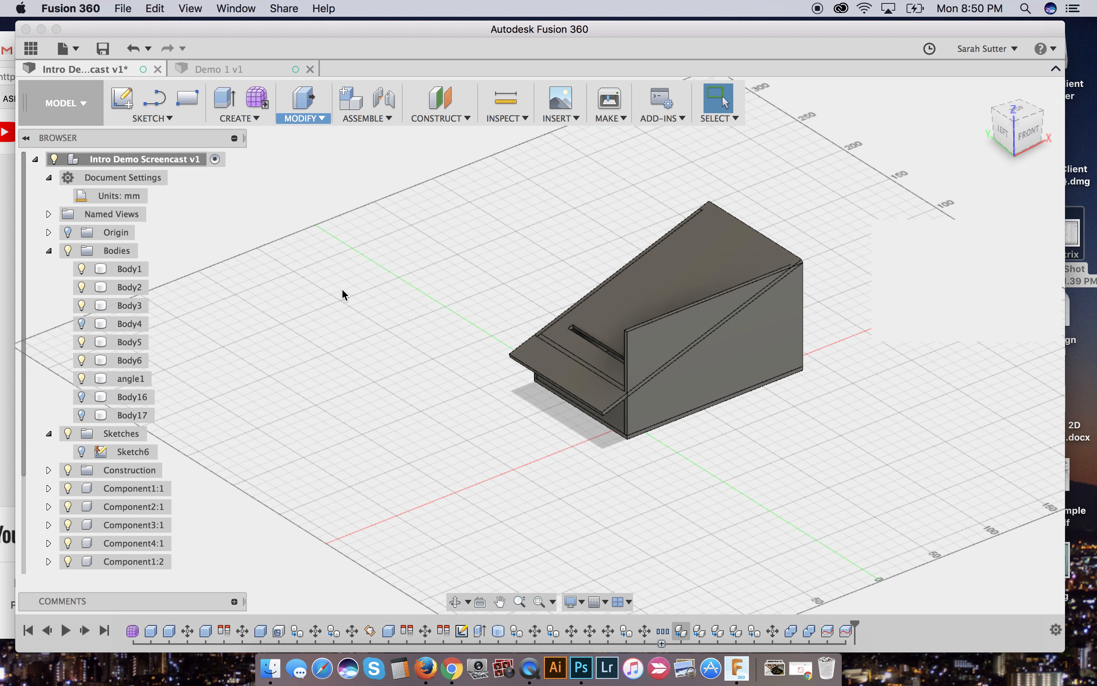
pyautogui.click(739, 350)
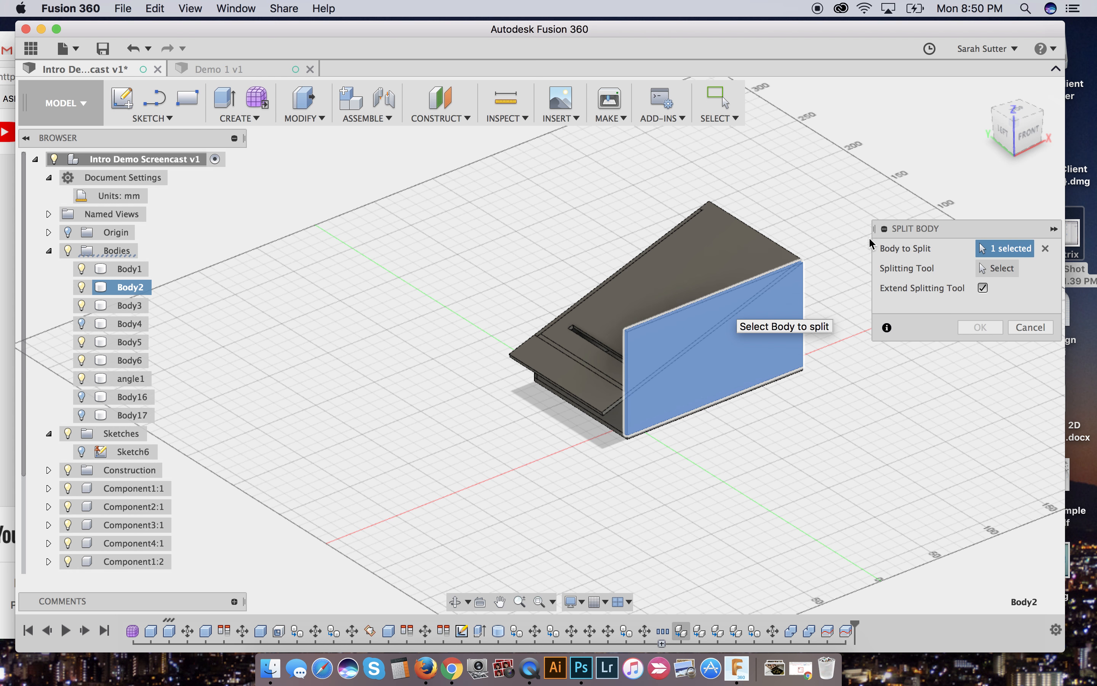
pyautogui.click(1007, 268)
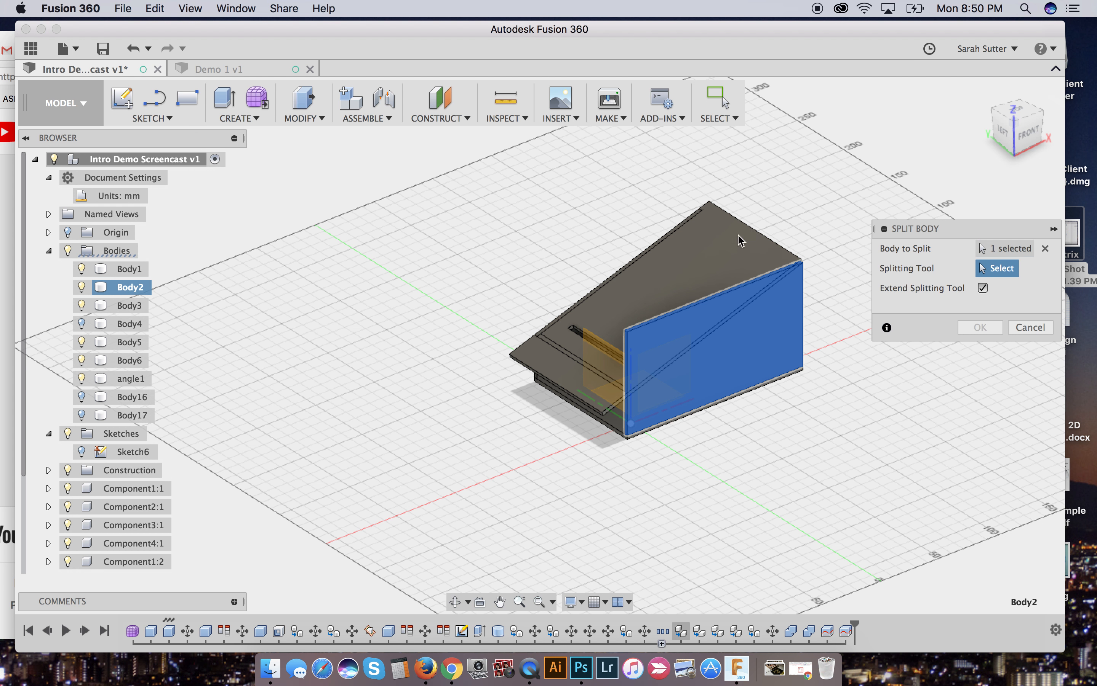
pyautogui.click(723, 259)
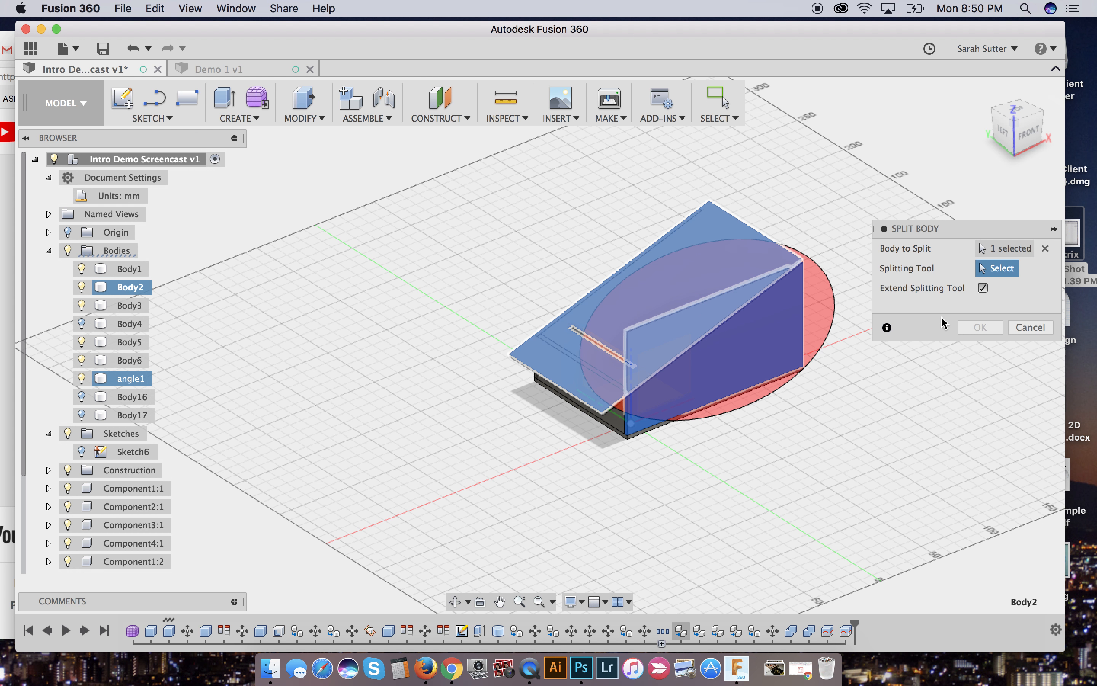
pyautogui.click(982, 328)
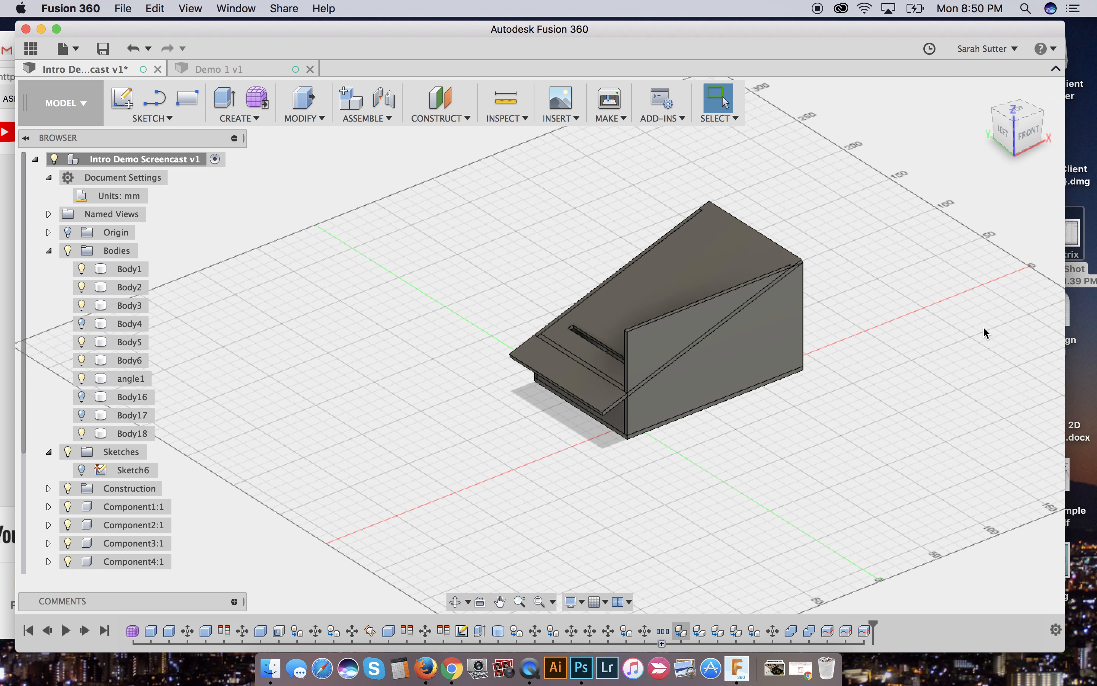
pyautogui.click(247, 400)
pyautogui.click(84, 434)
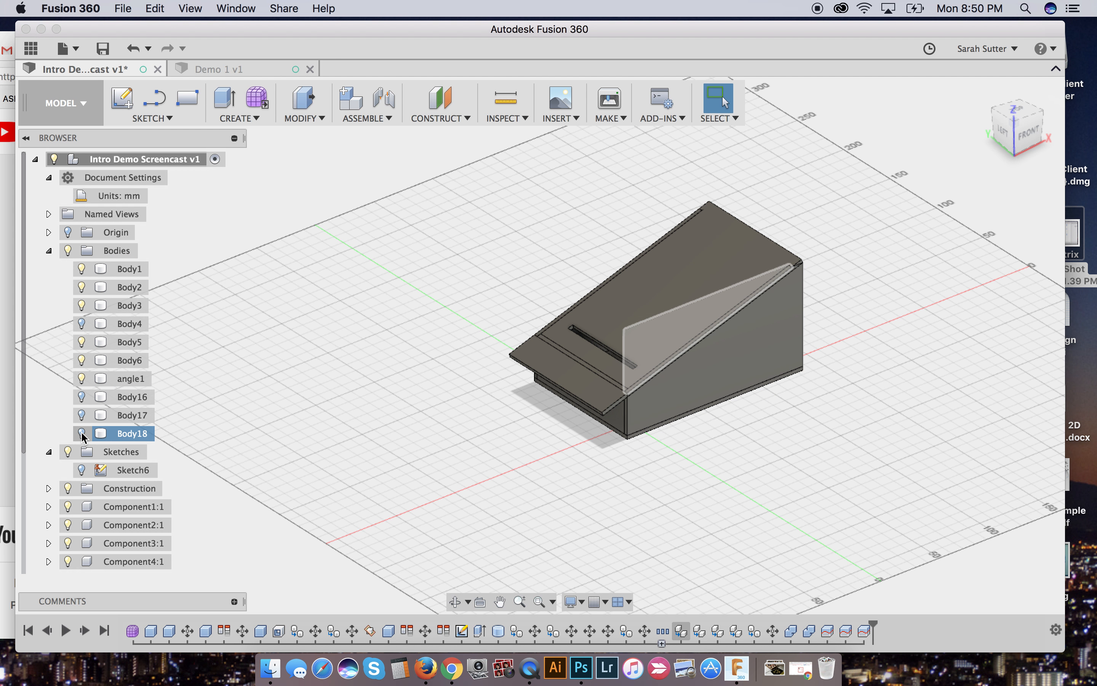
# Examine from several sides how angle1's overhanging end meets the short wall, the base and the trimmed side walls.
pyautogui.click(600, 398)
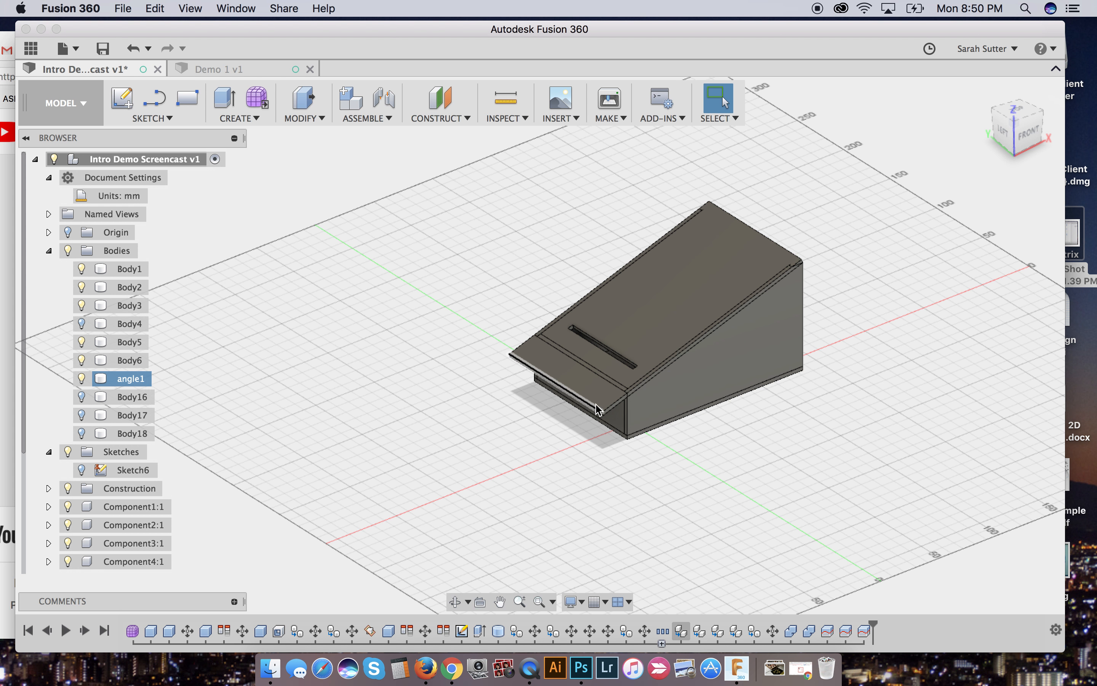
pyautogui.click(594, 436)
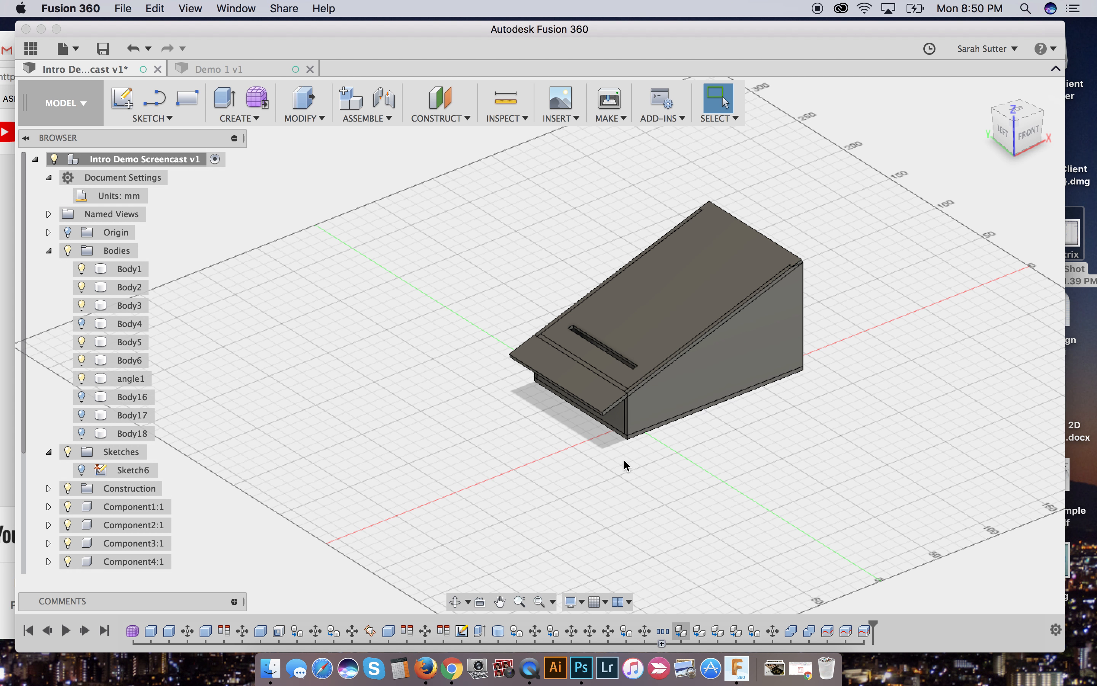
pyautogui.moveTo(1020, 144)
pyautogui.mouseDown()
pyautogui.moveTo(1008, 79)
pyautogui.moveTo(1010, 93)
pyautogui.mouseUp()
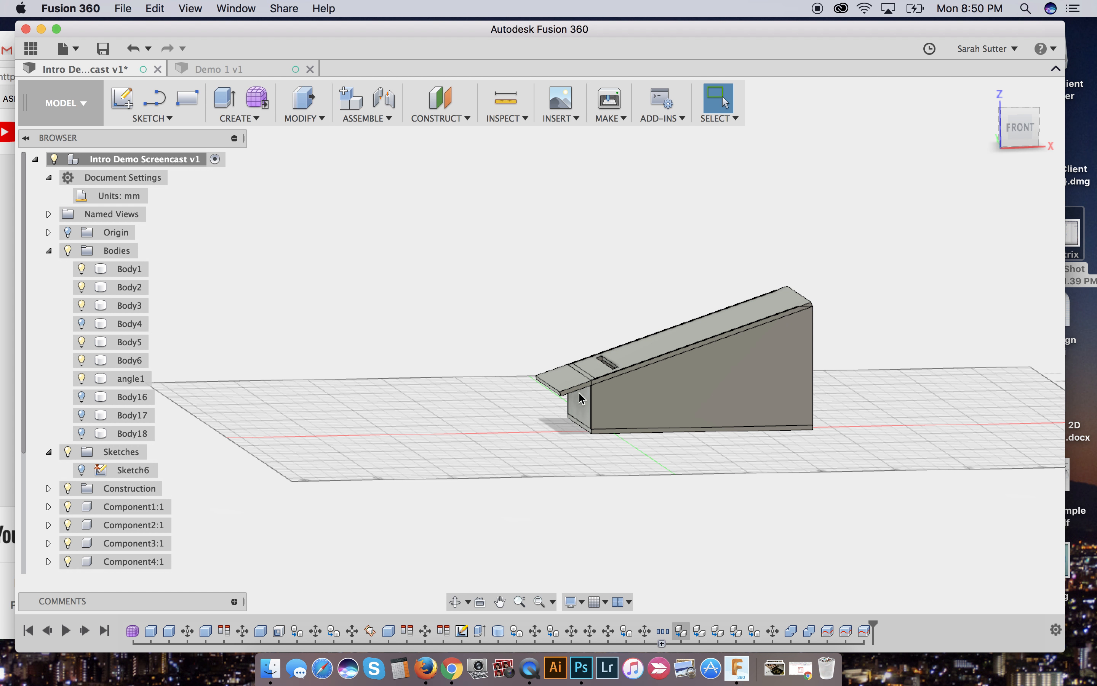
pyautogui.click(567, 383)
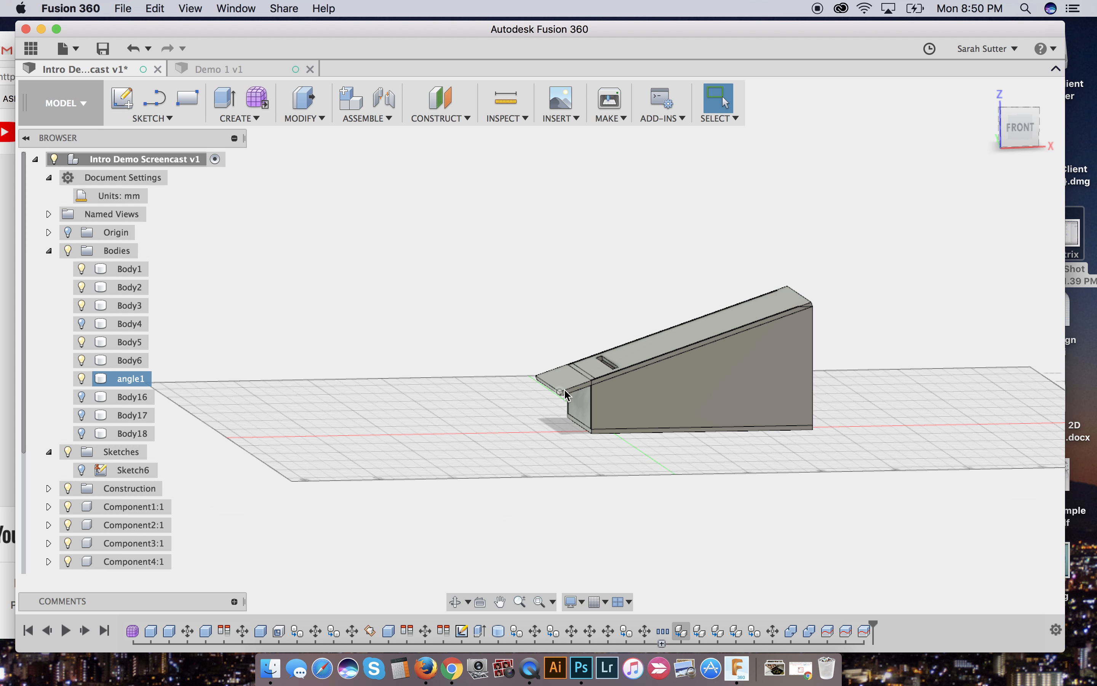
pyautogui.click(561, 391)
pyautogui.click(563, 392)
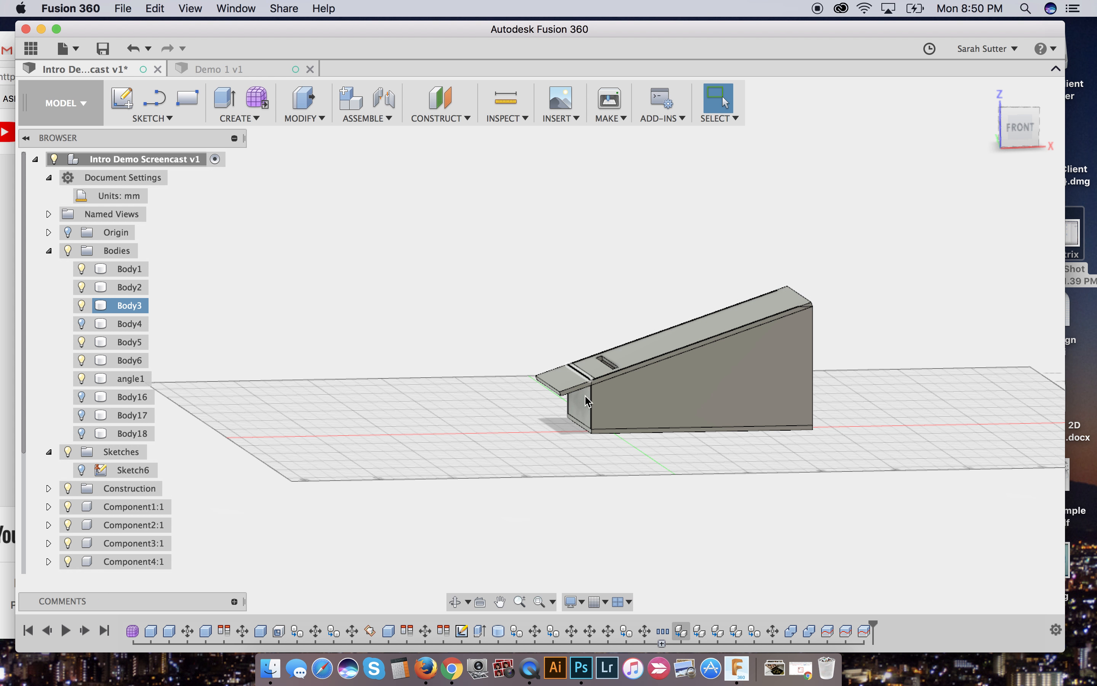
pyautogui.click(591, 424)
pyautogui.click(588, 425)
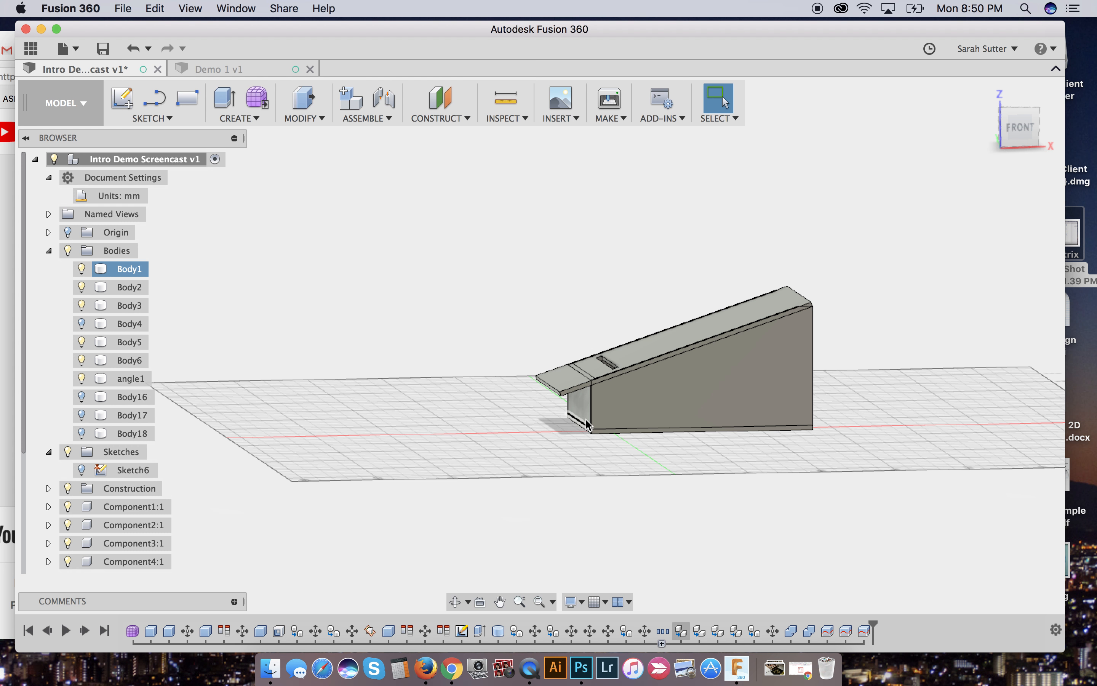
pyautogui.click(635, 420)
pyautogui.click(780, 453)
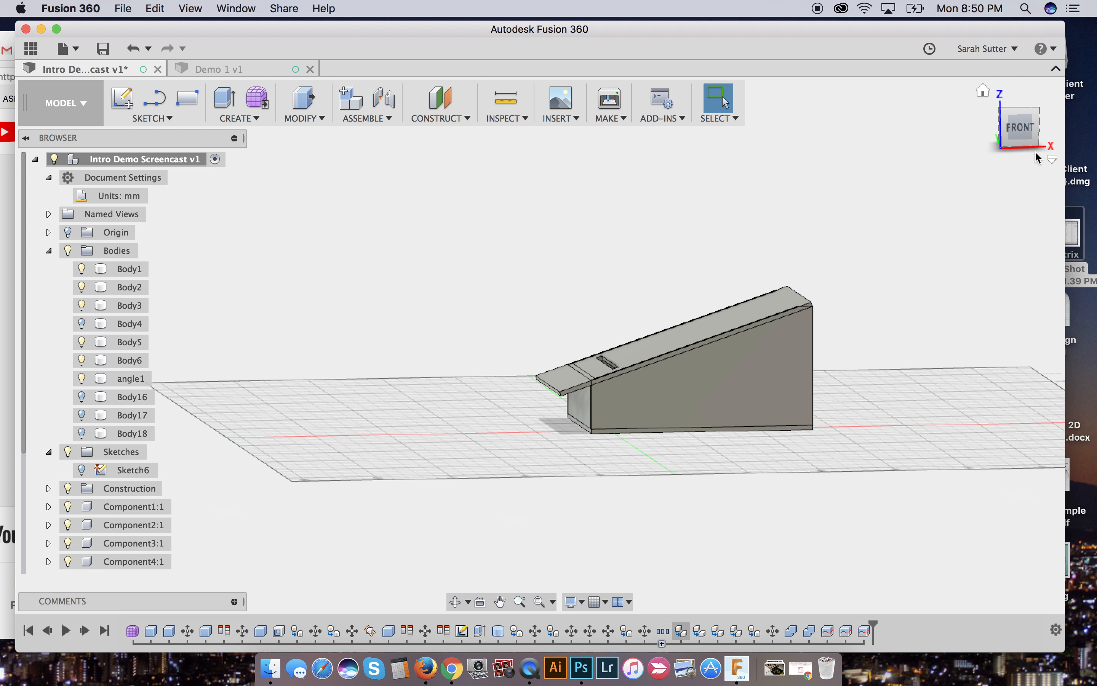
pyautogui.moveTo(540, 346)
pyautogui.keyDown('shift'); pyautogui.mouseDown(button='middle')
pyautogui.moveTo(449, 328)
pyautogui.moveTo(447, 376)
pyautogui.moveTo(458, 309)
pyautogui.moveTo(462, 345)
pyautogui.moveTo(485, 358)
pyautogui.mouseUp(button='middle'); pyautogui.keyUp('shift')
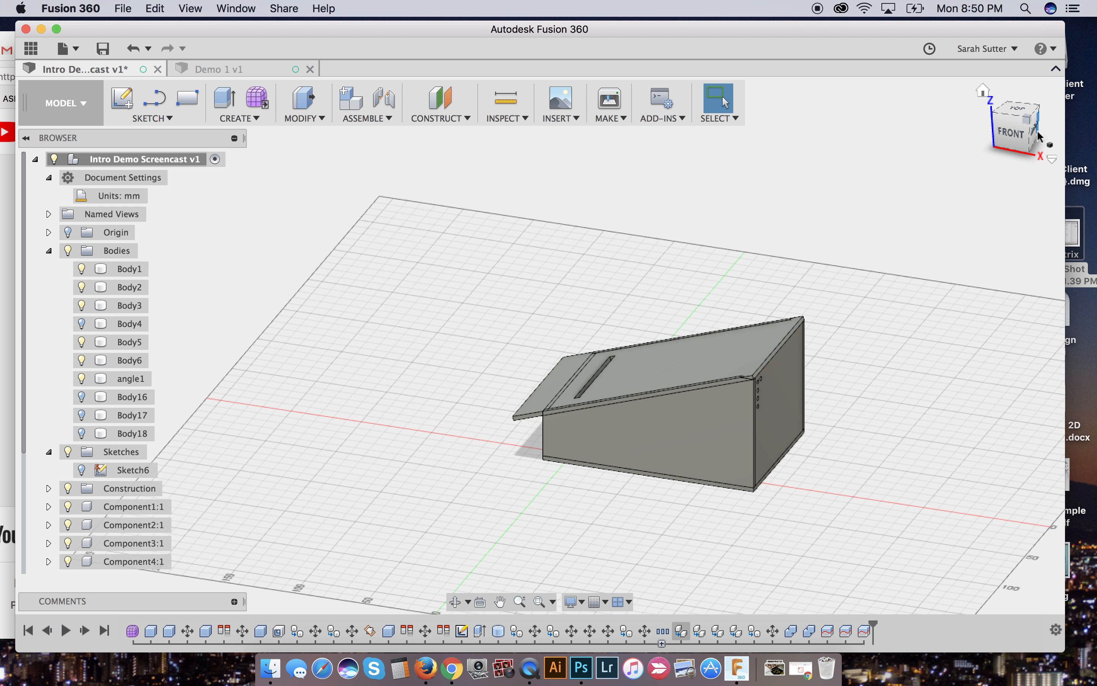